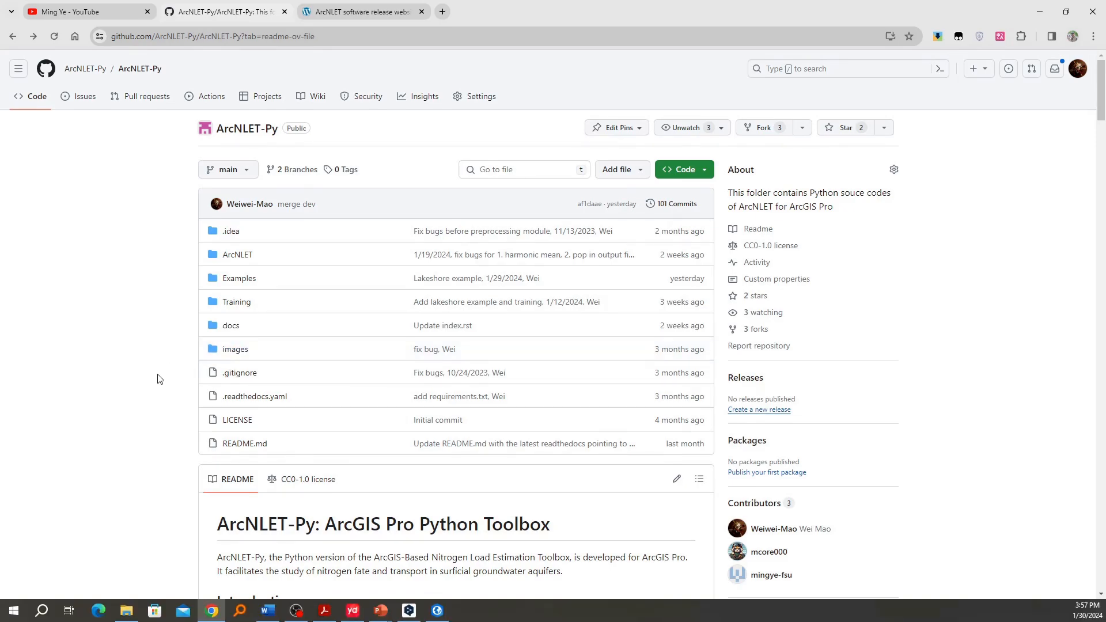
Open the User Manual linked in the README's Contribution and Usage section and look through its table of contents
scroll(159, 371, down, 20)
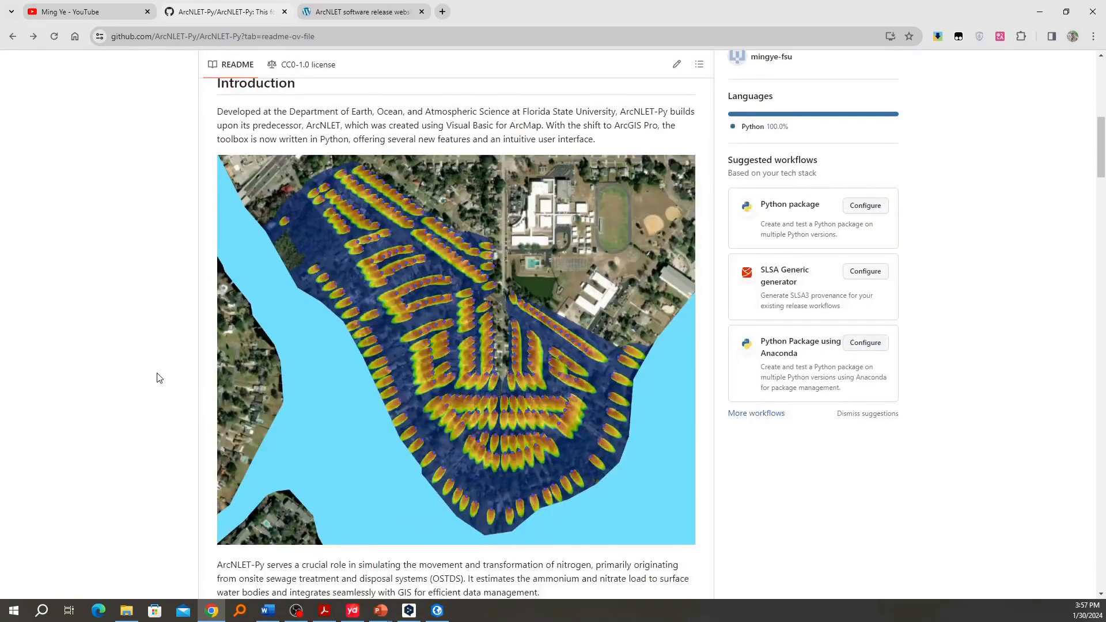
scroll(159, 365, down, 10)
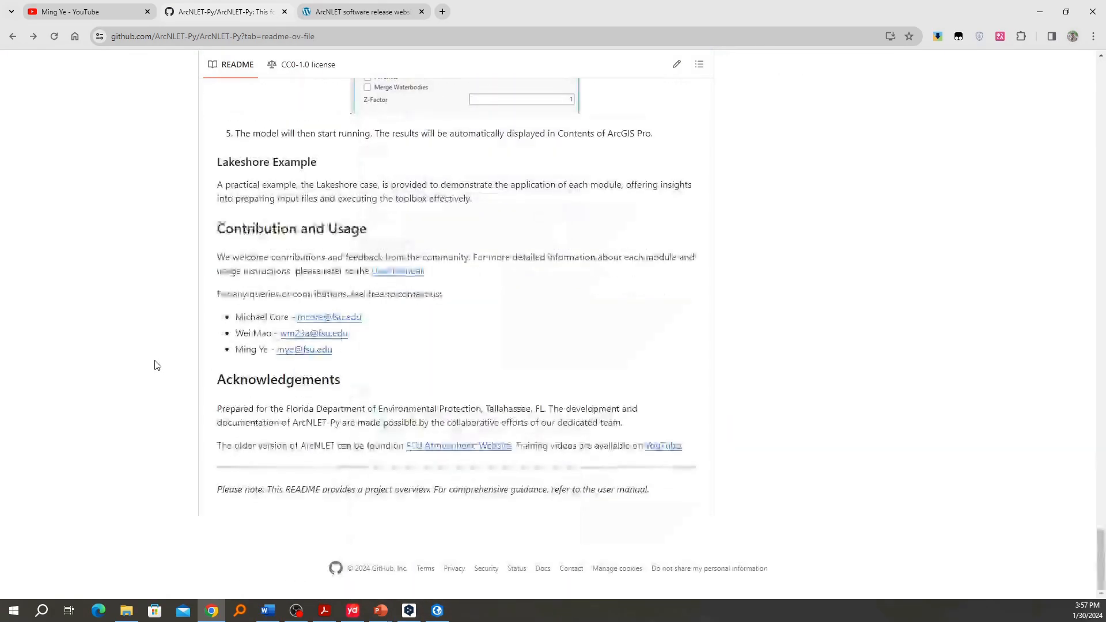
click(407, 277)
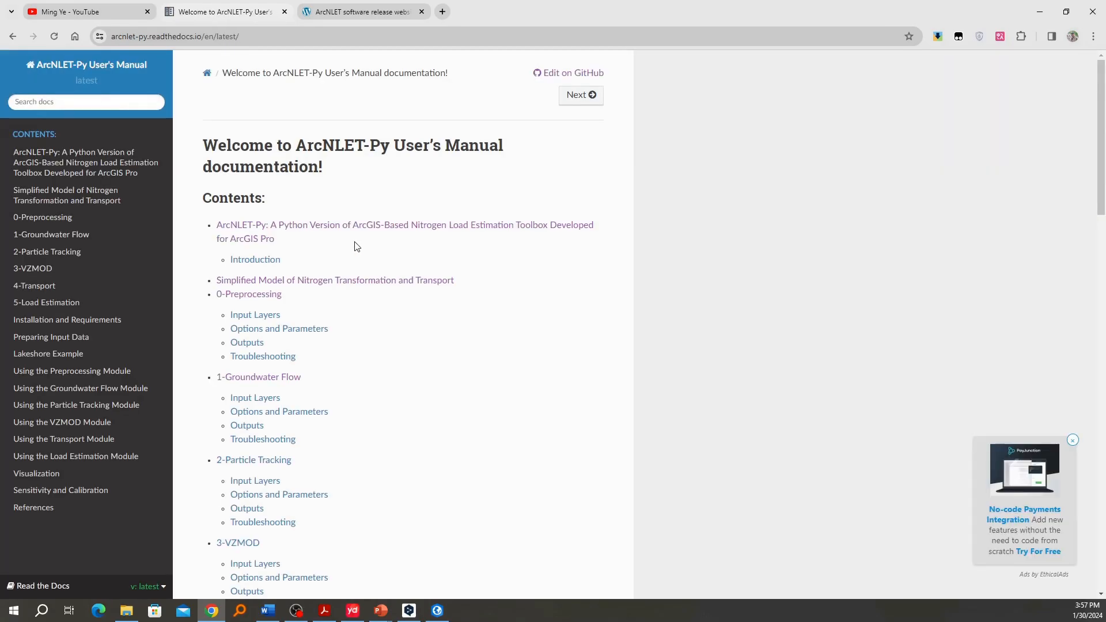
scroll(339, 278, down, 5)
scroll(338, 278, down, 5)
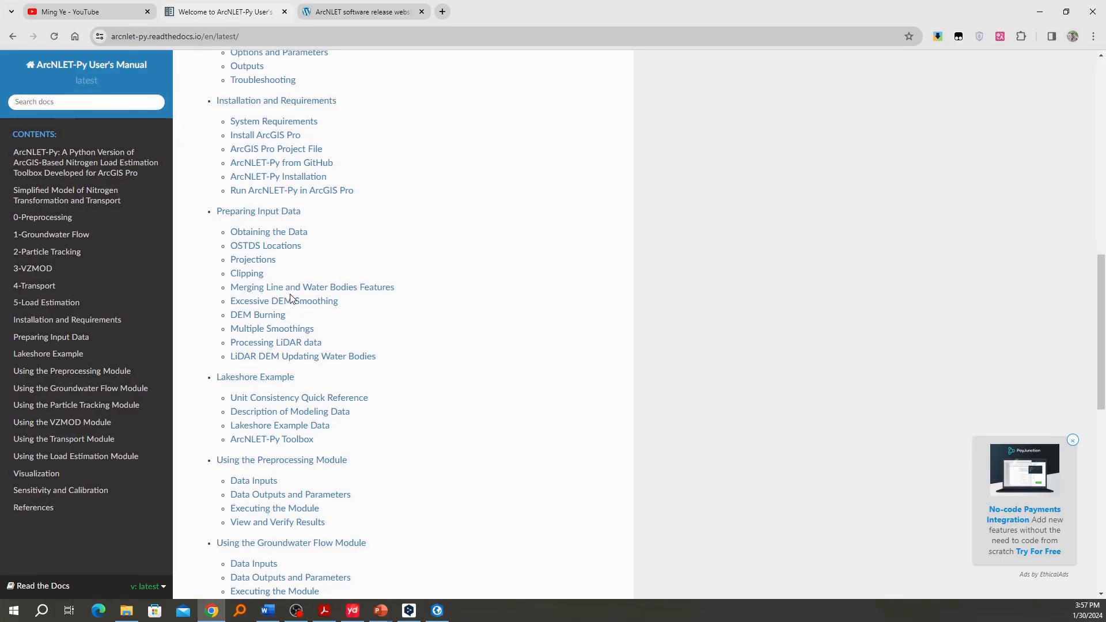
click(313, 288)
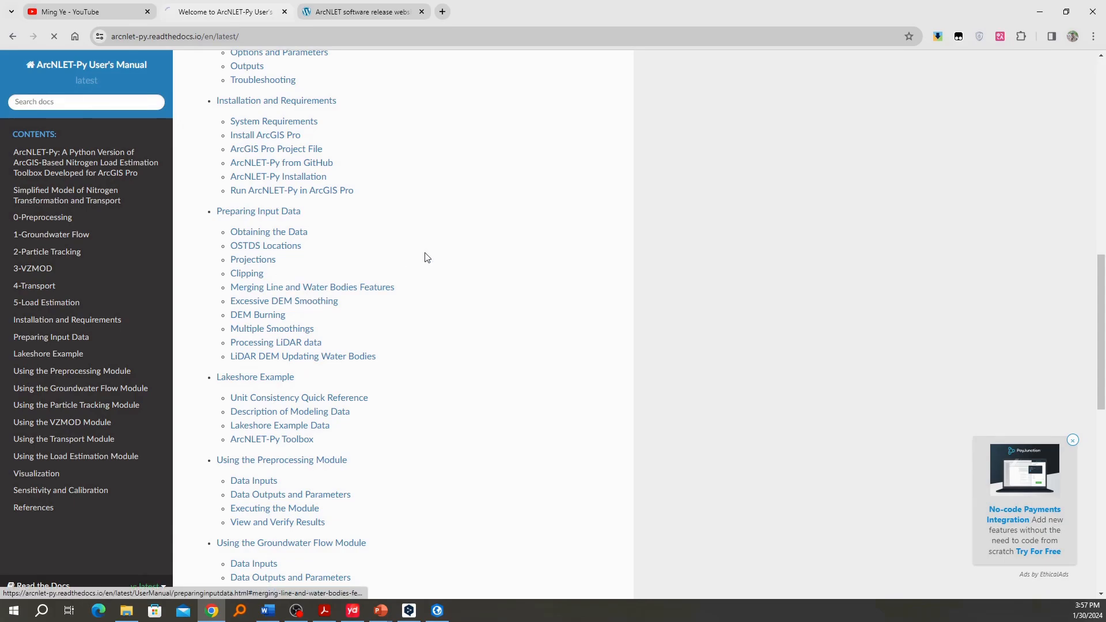
Return to the ArcNLET-Py repository page and look over the README back up to the file list
key(alt+Left)
key(alt+Left)
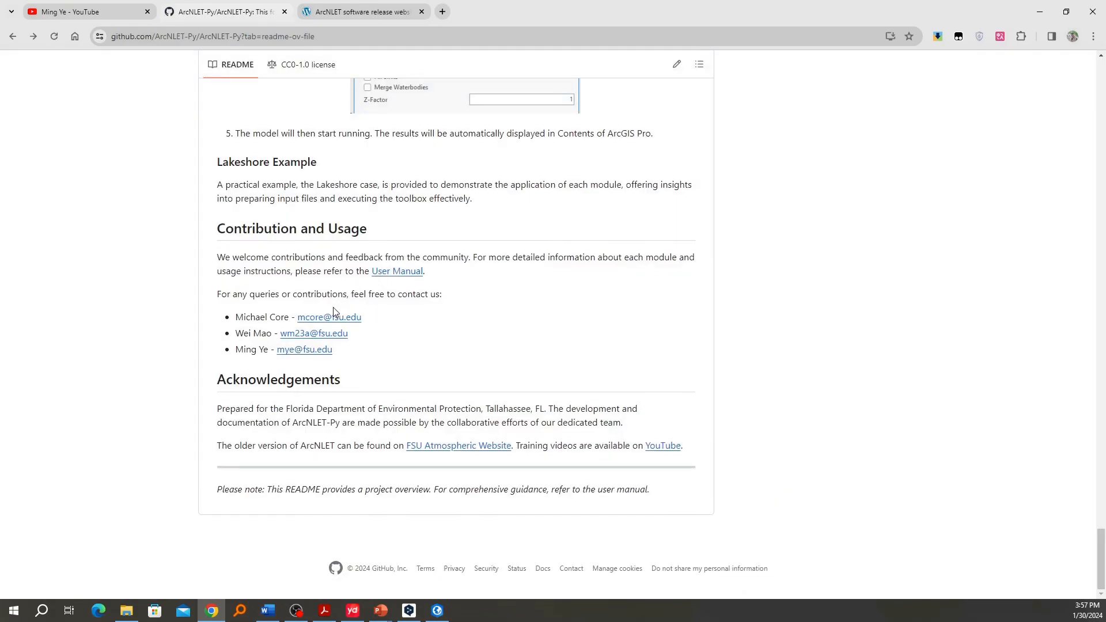
scroll(333, 308, up, 15)
scroll(321, 328, down, 5)
scroll(317, 334, up, 3)
scroll(317, 333, up, 20)
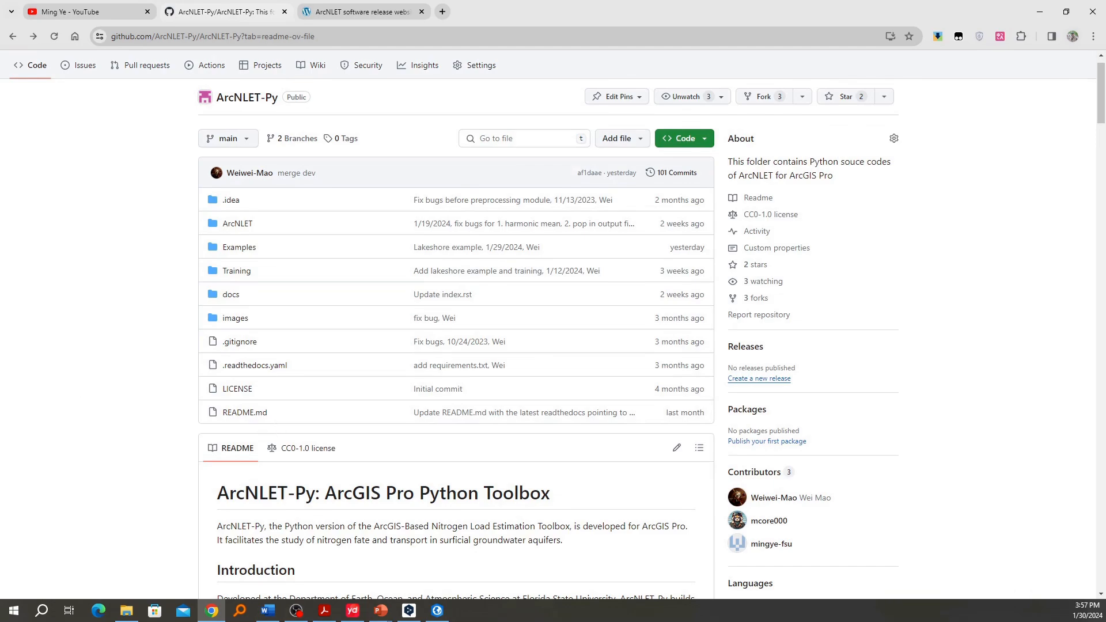
Switch to ArcGIS Pro and check the installed version and the licensing of the Spatial Analyst extension
key(alt+Tab)
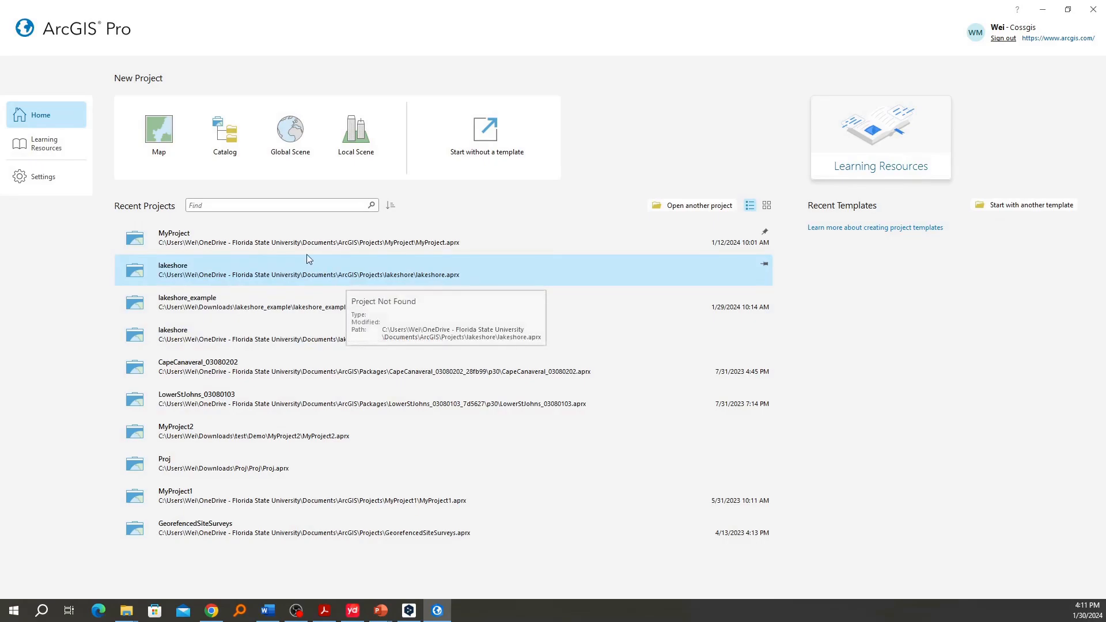
click(45, 177)
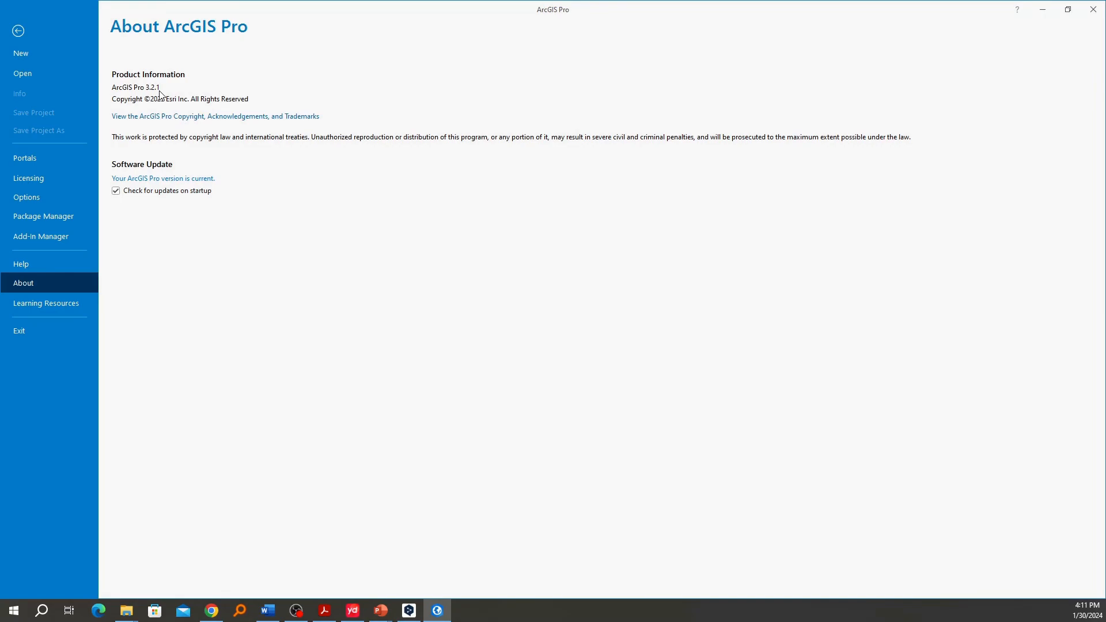
click(45, 183)
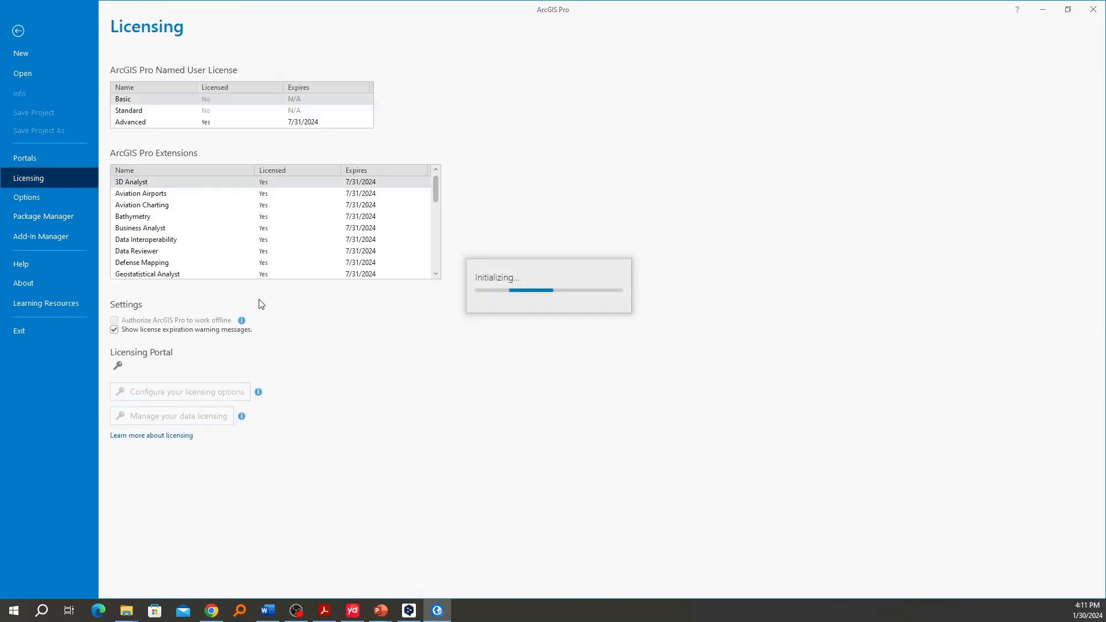
scroll(232, 231, down, 3)
scroll(232, 231, down, 2)
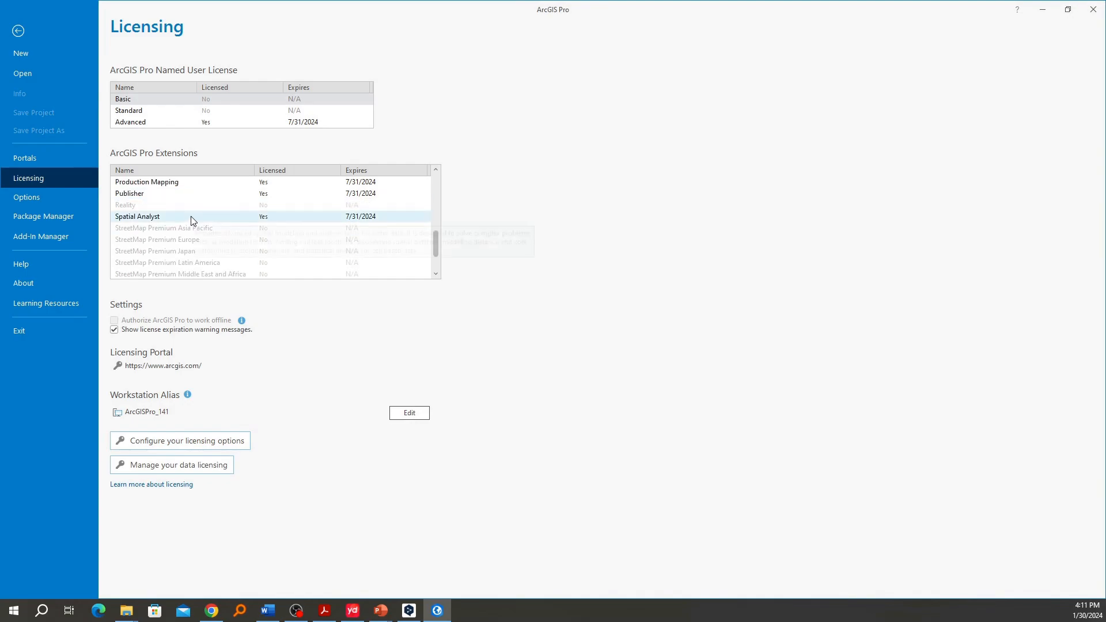
mouse_move(191, 216)
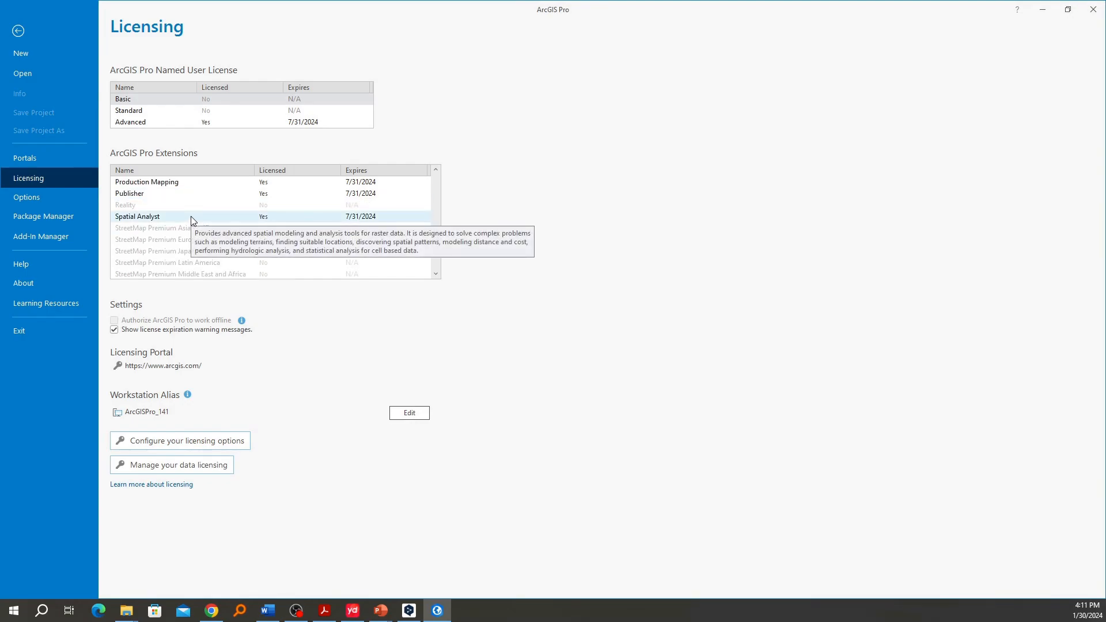
Create a new map project named lakeshore in the Documents folder, with its own project folder
click(62, 63)
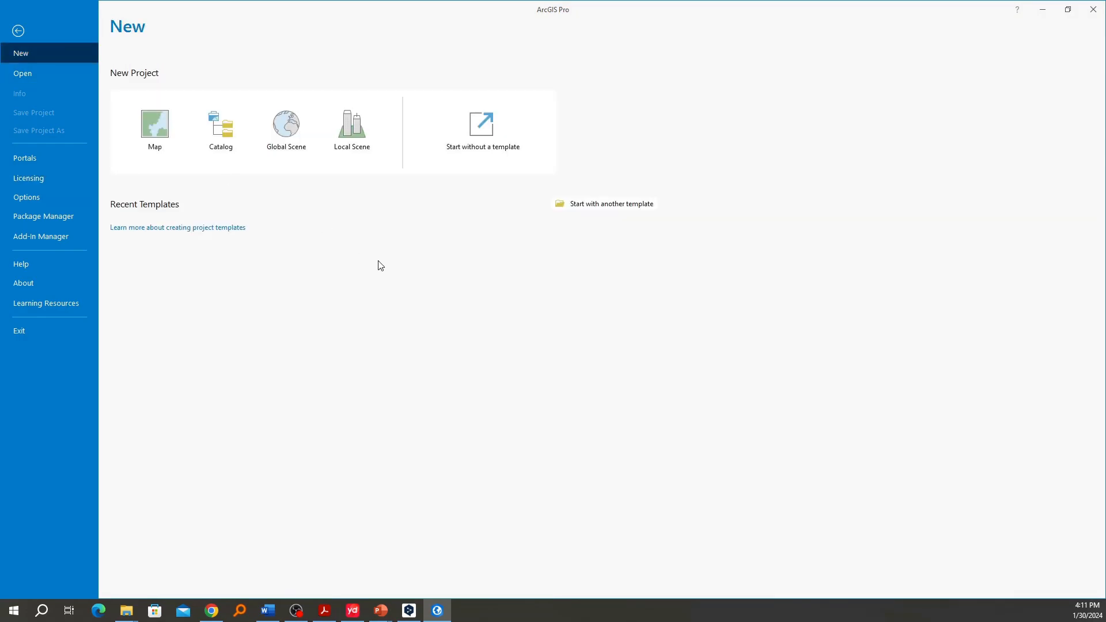
click(156, 140)
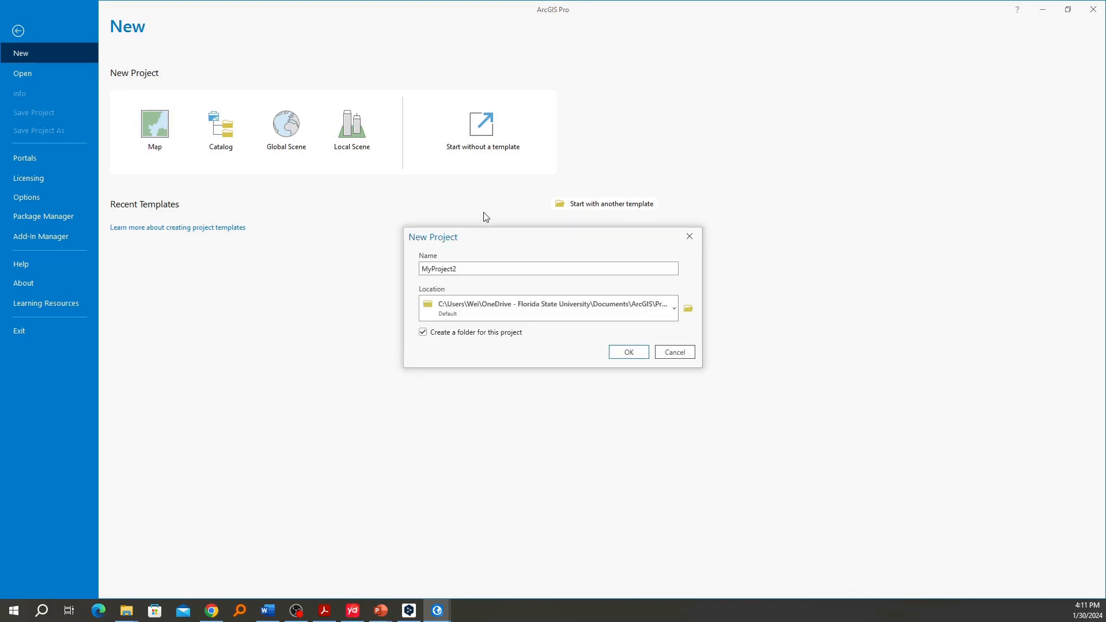
drag(484, 237, 300, 286)
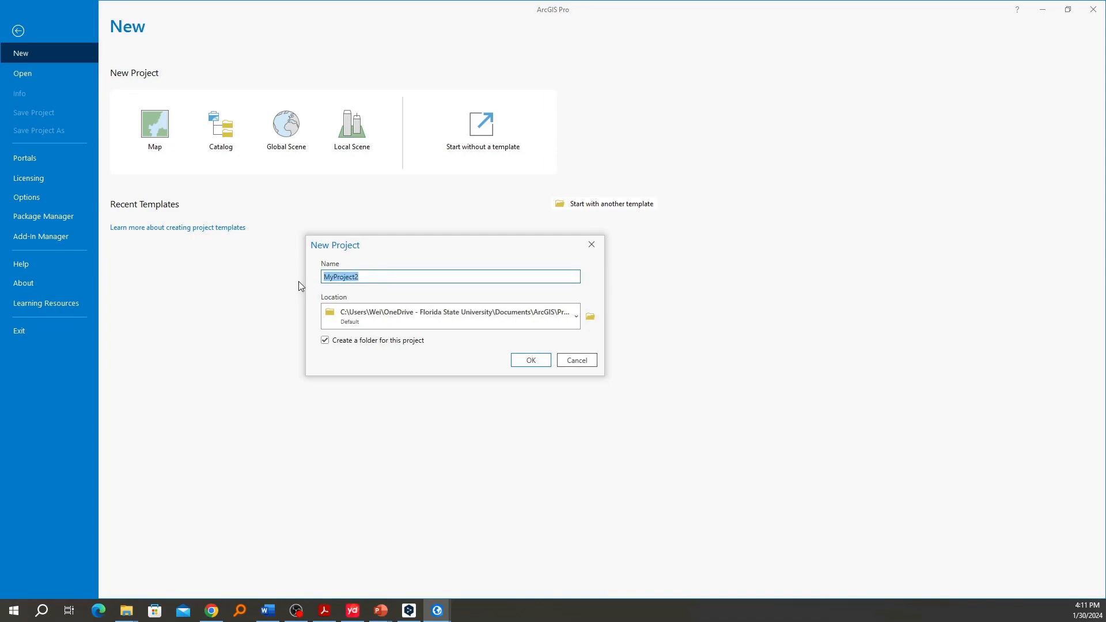
text(lakeshore)
click(592, 317)
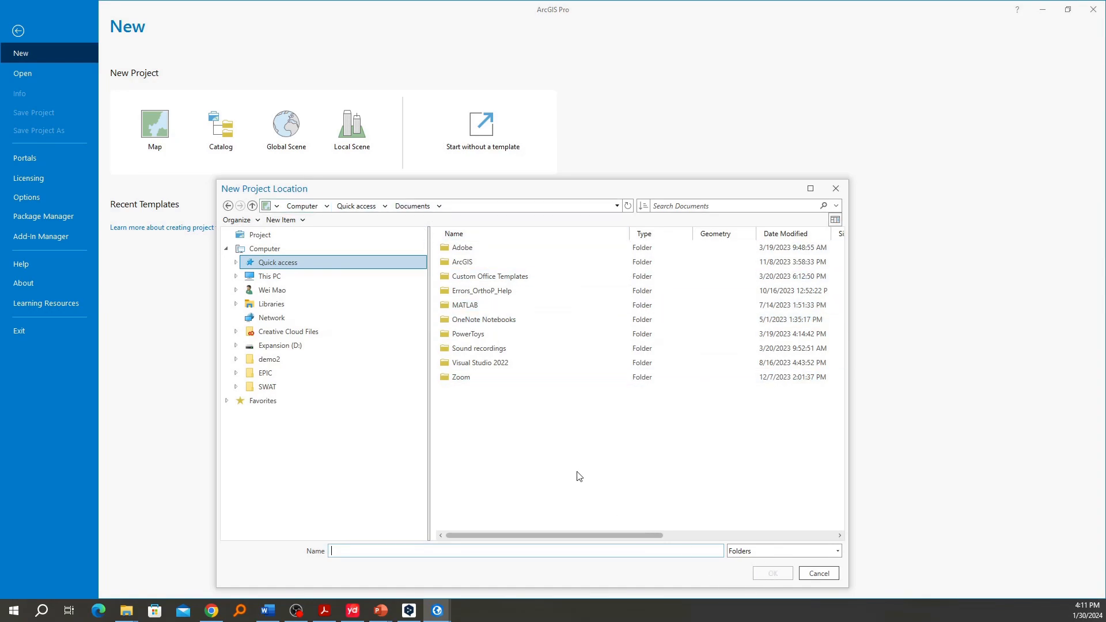
click(361, 205)
click(478, 277)
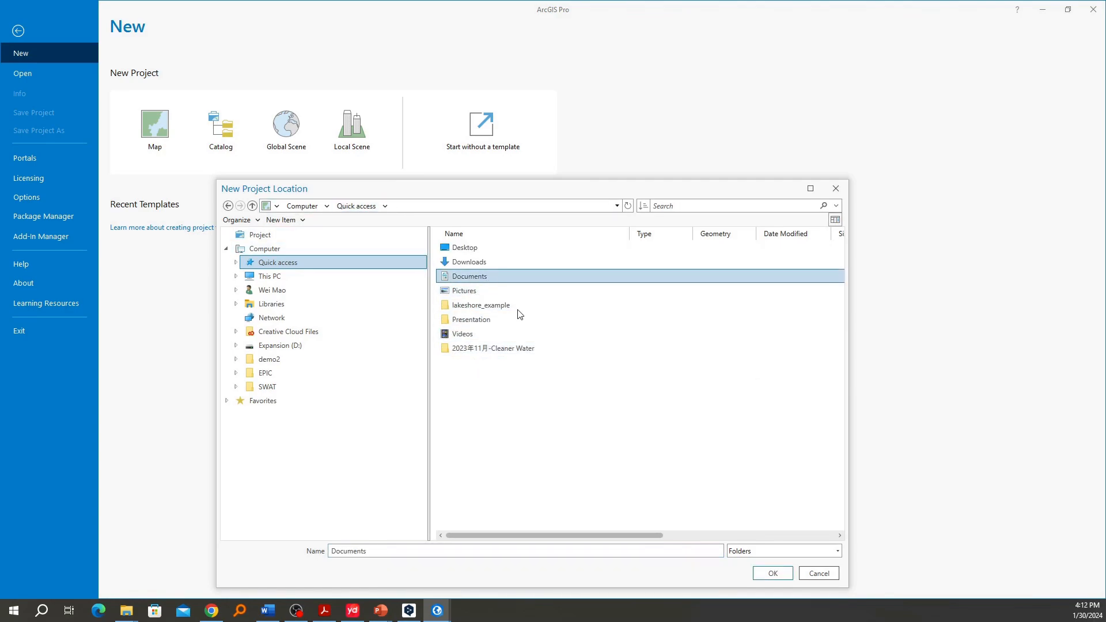
click(769, 572)
click(518, 361)
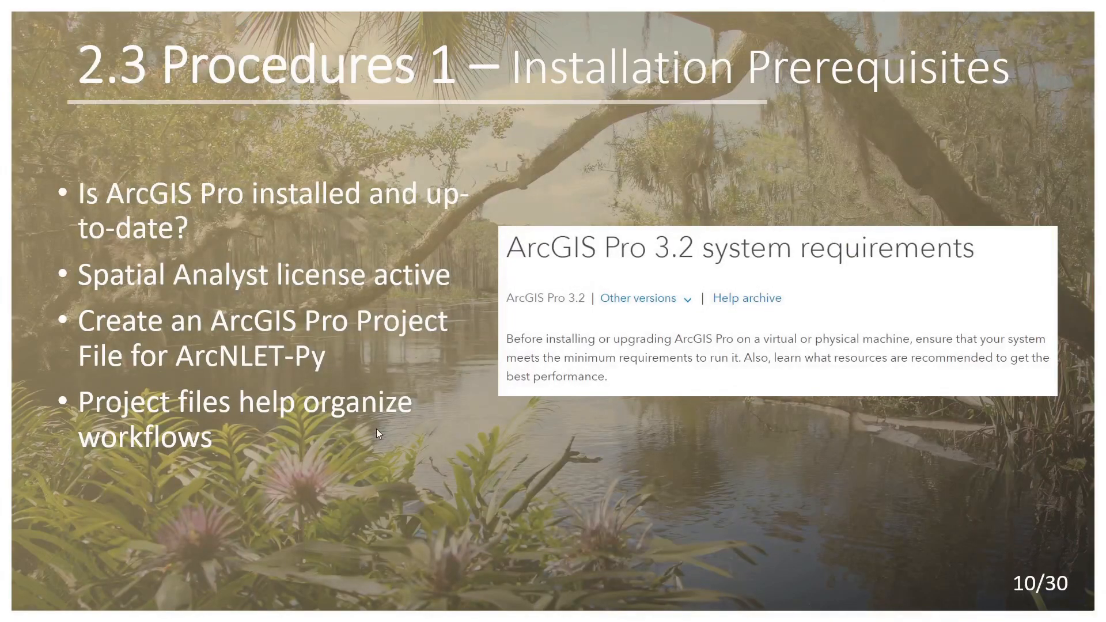
key(Right)
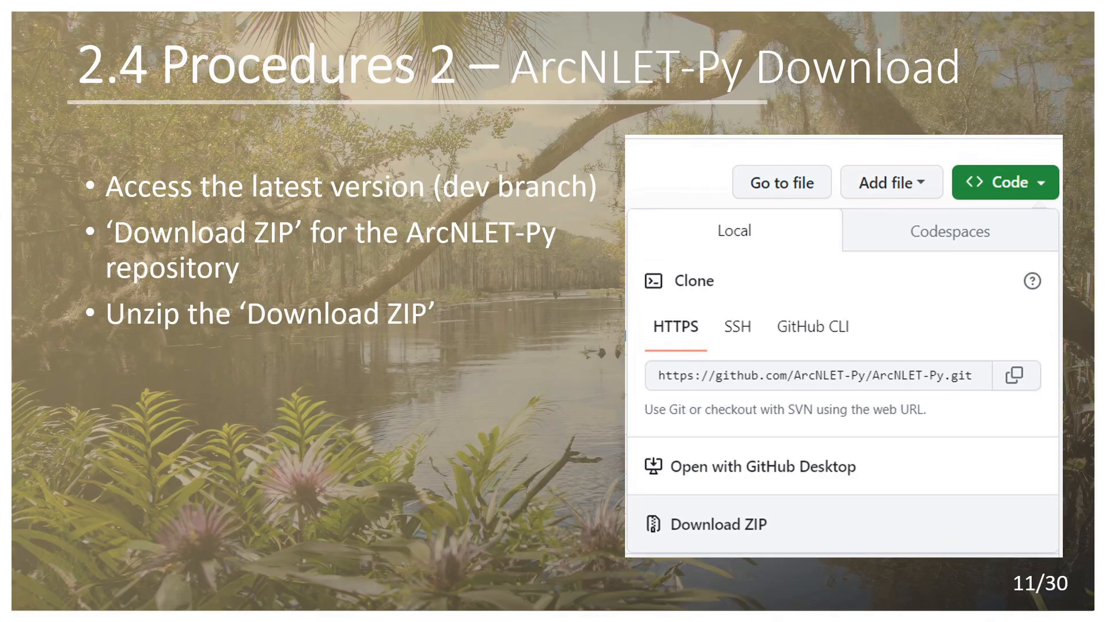
Switch to the browser, check that the dev branch of ArcNLET-Py is selected, and download it as a ZIP
key(alt+Tab)
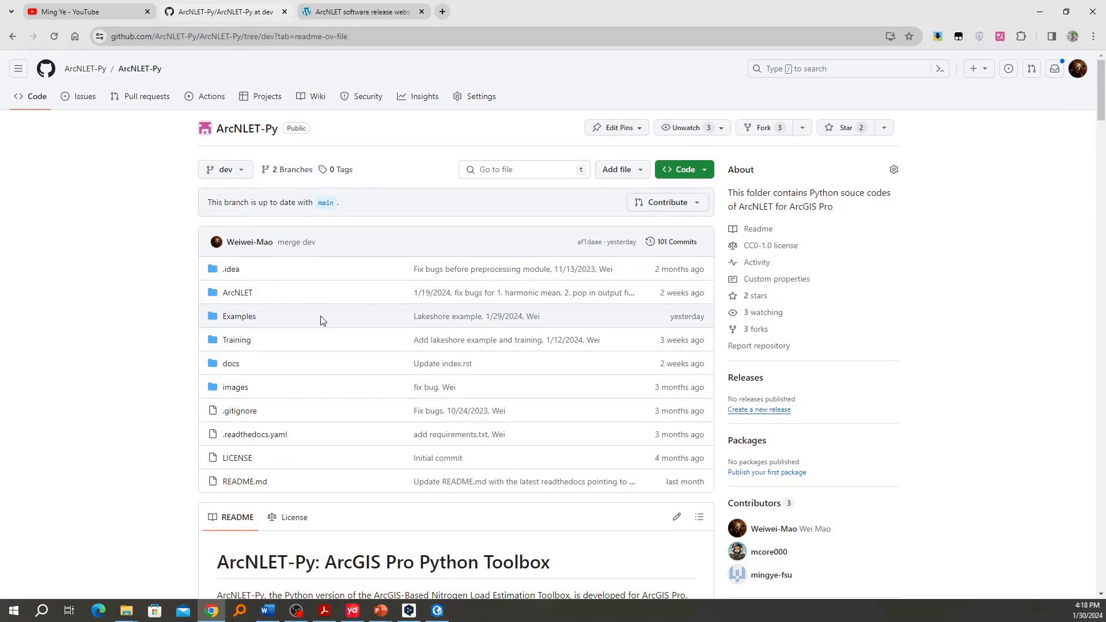
click(252, 176)
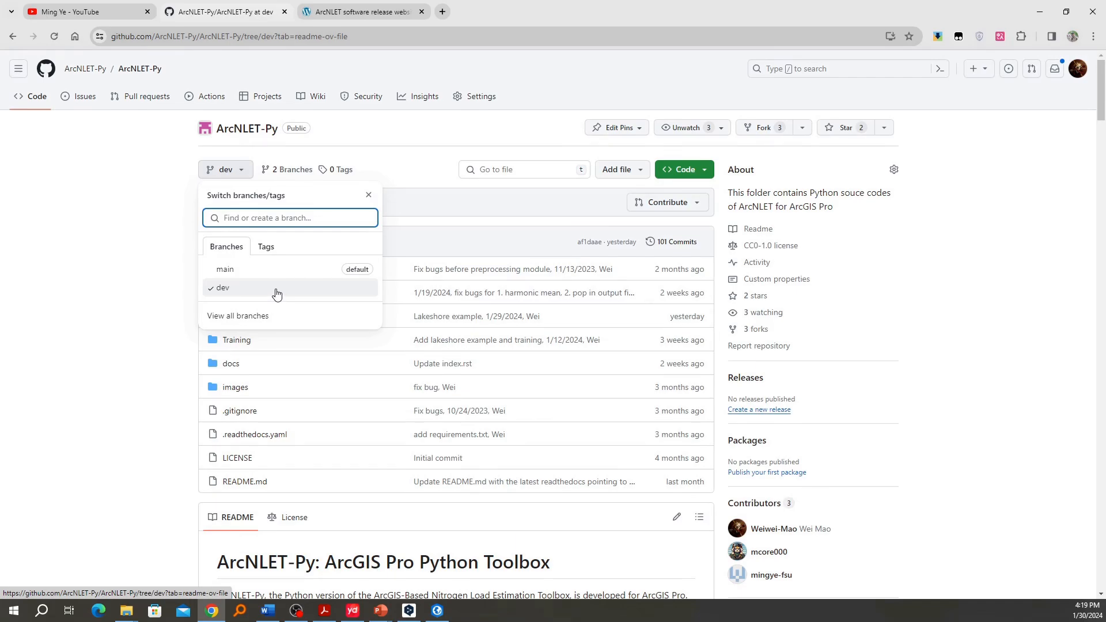
click(686, 169)
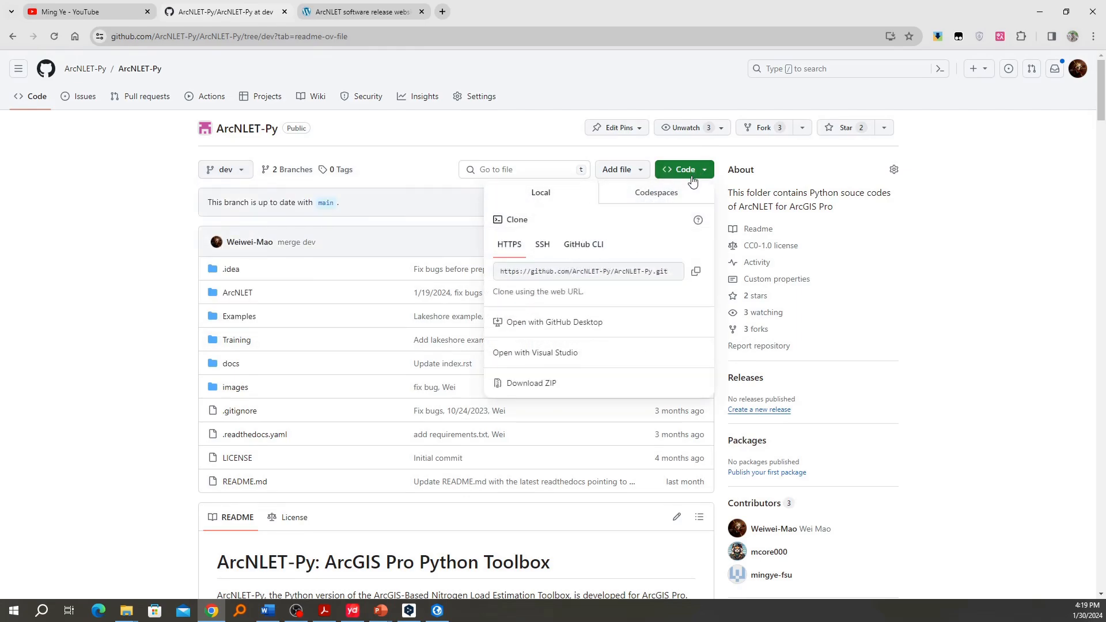
click(523, 384)
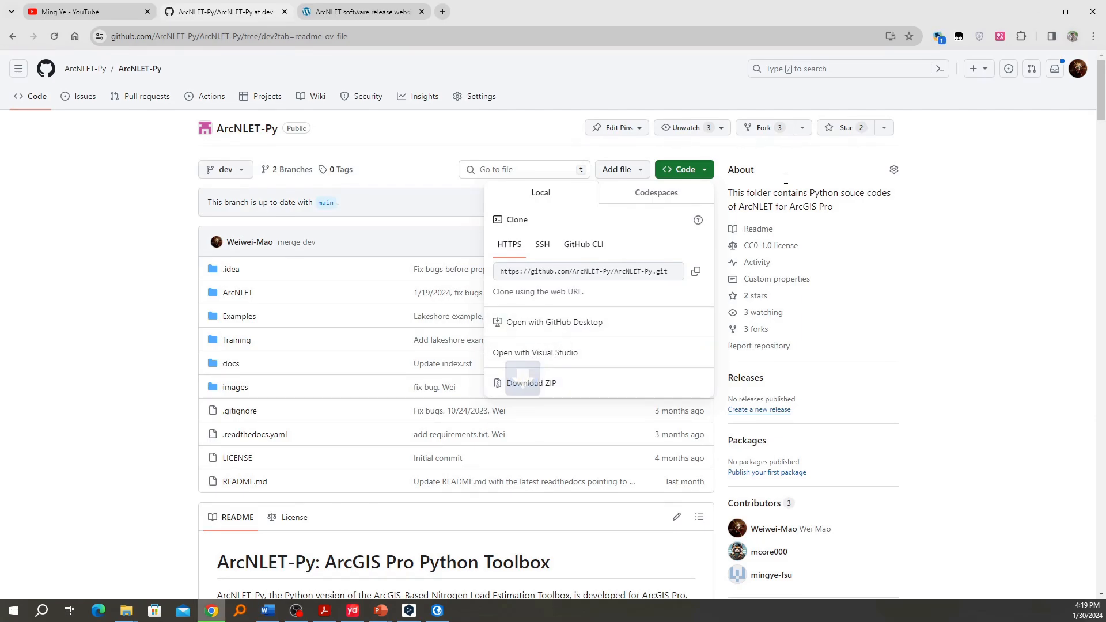
Show the downloaded ArcNLET-Py-dev.zip in the Downloads folder and refresh the file list
click(939, 37)
click(745, 117)
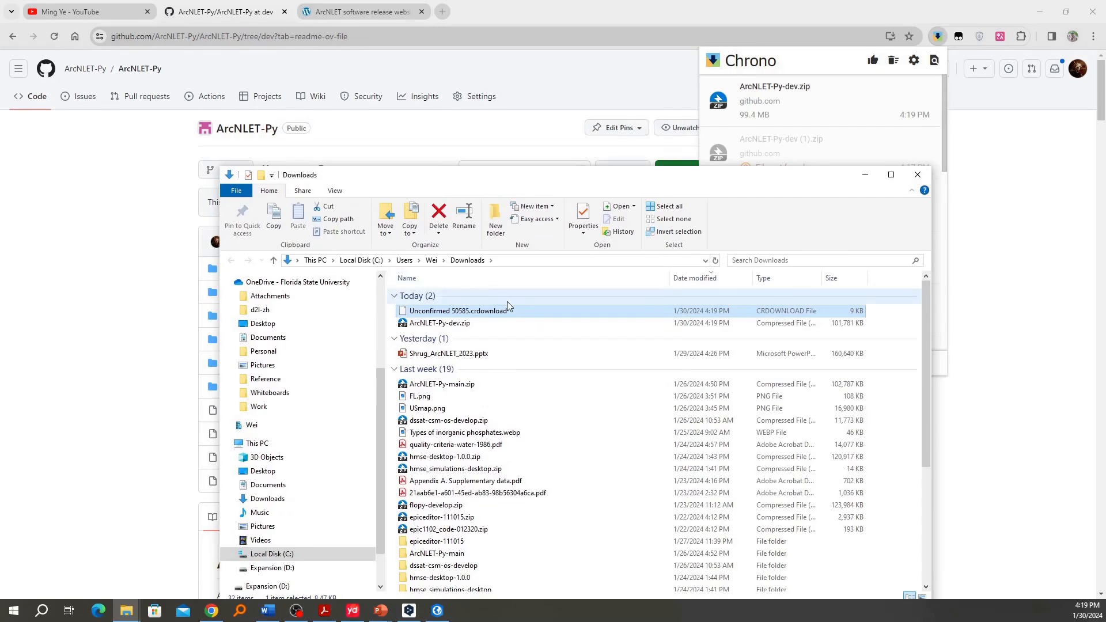
click(499, 322)
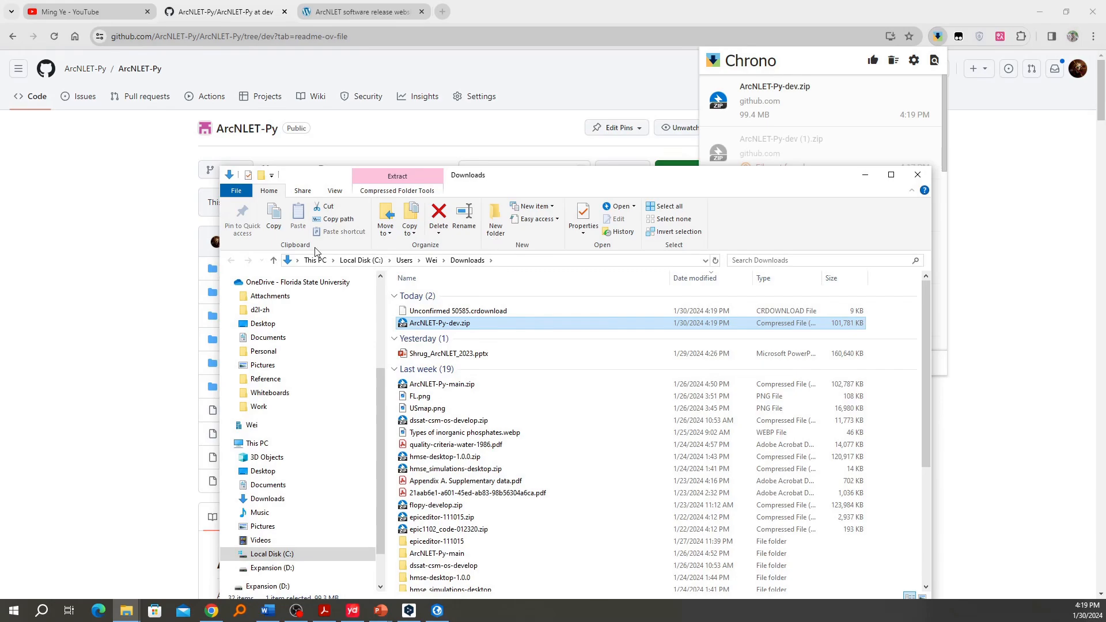
click(899, 319)
right_click(897, 316)
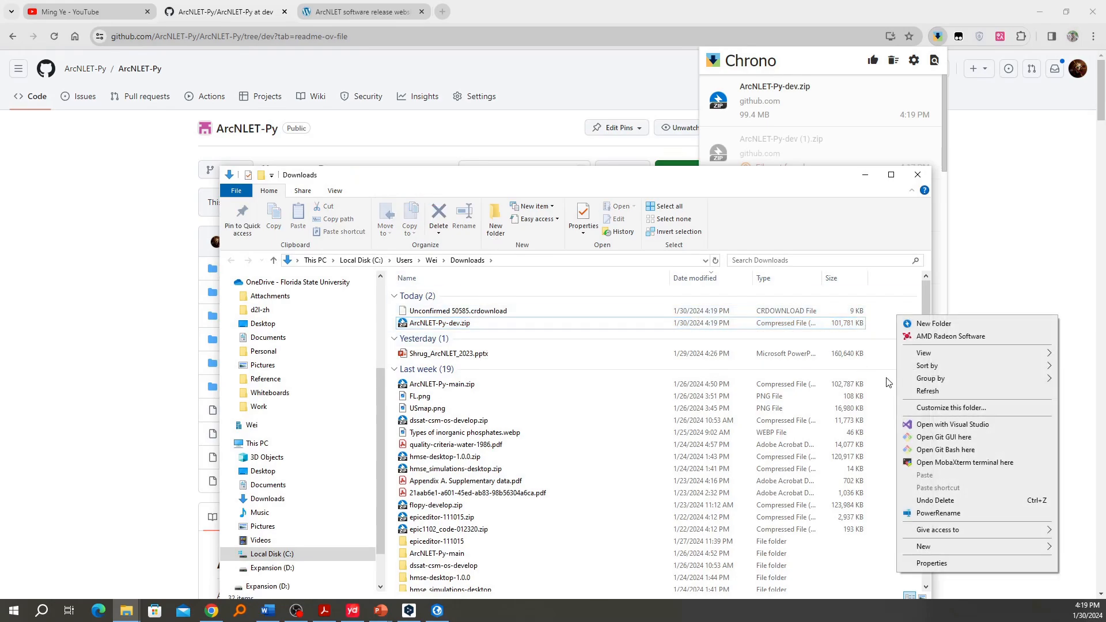
click(935, 392)
Copy ArcNLET-Py-dev.zip from Downloads into the lakeshore project folder in Documents
click(468, 316)
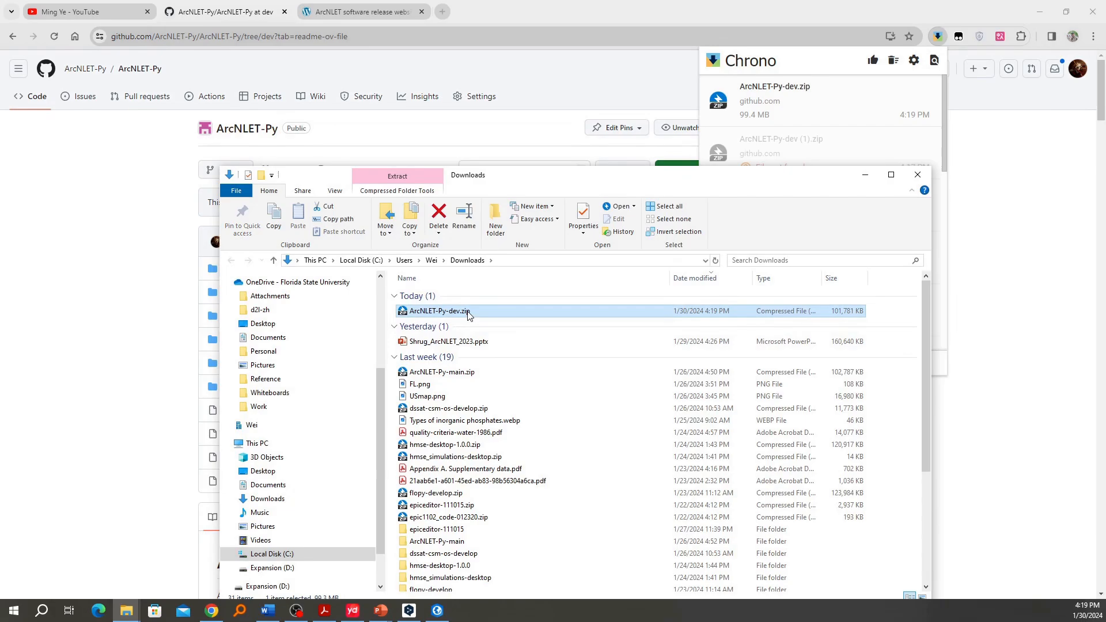
click(303, 486)
double_click(459, 344)
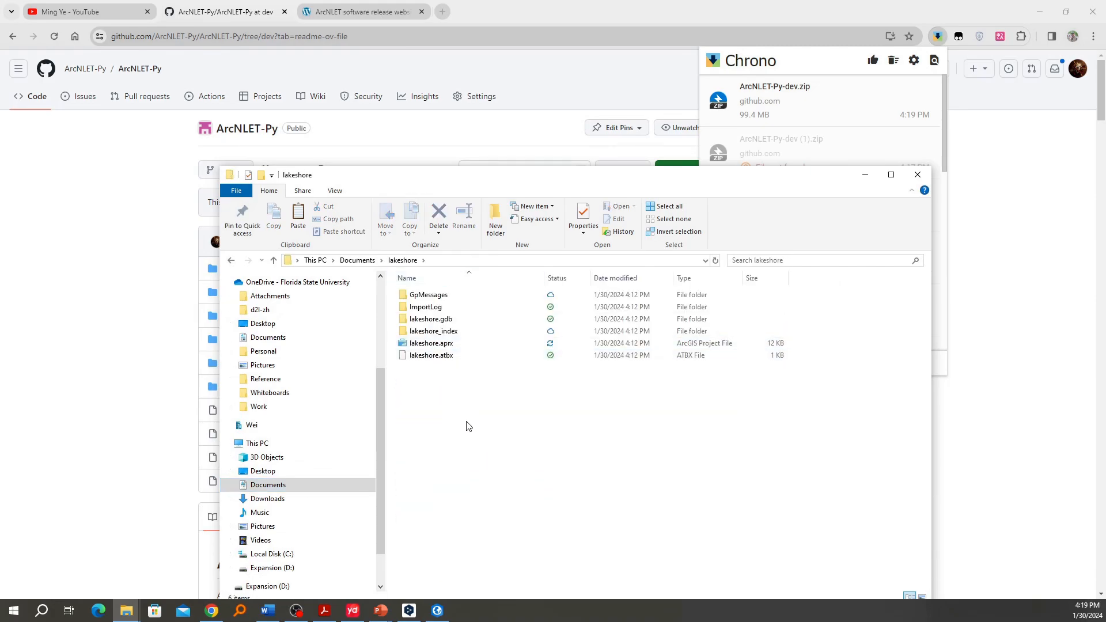
right_click(465, 450)
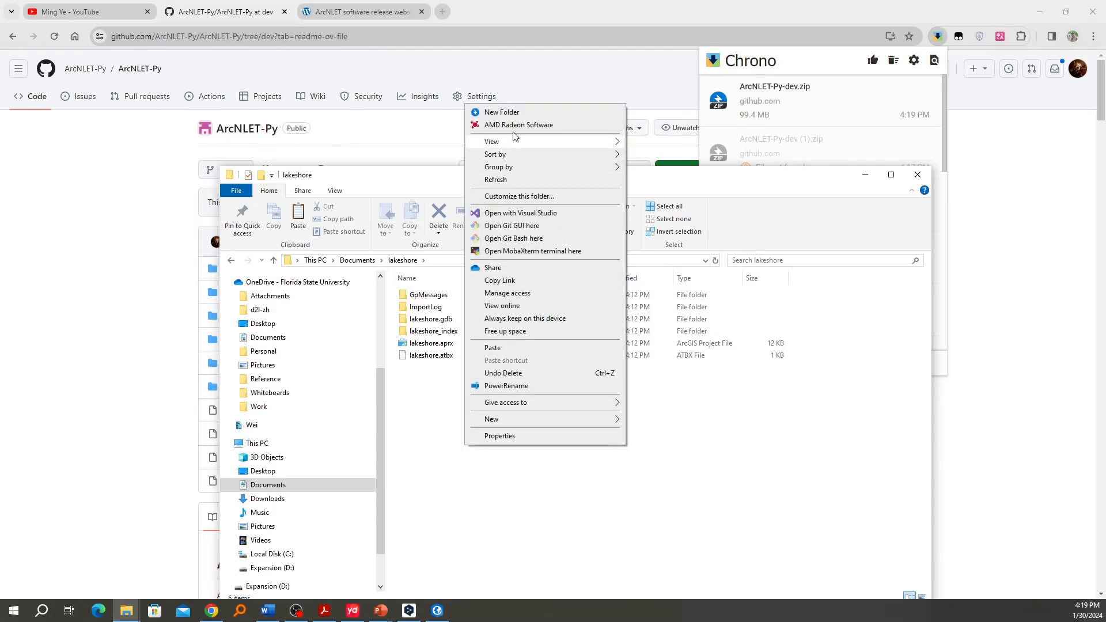
click(438, 440)
key(ctrl+v)
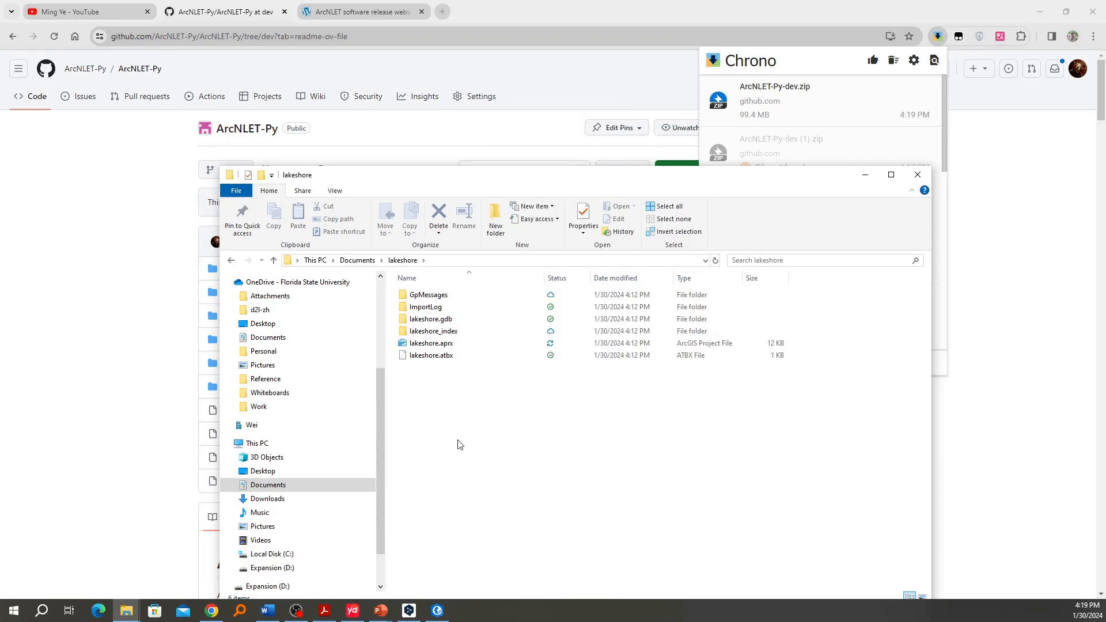
Extract ArcNLET-Py-dev.zip into its own ArcNLET-Py-dev folder and open the nested ArcNLET-Py-dev folder inside
right_click(470, 351)
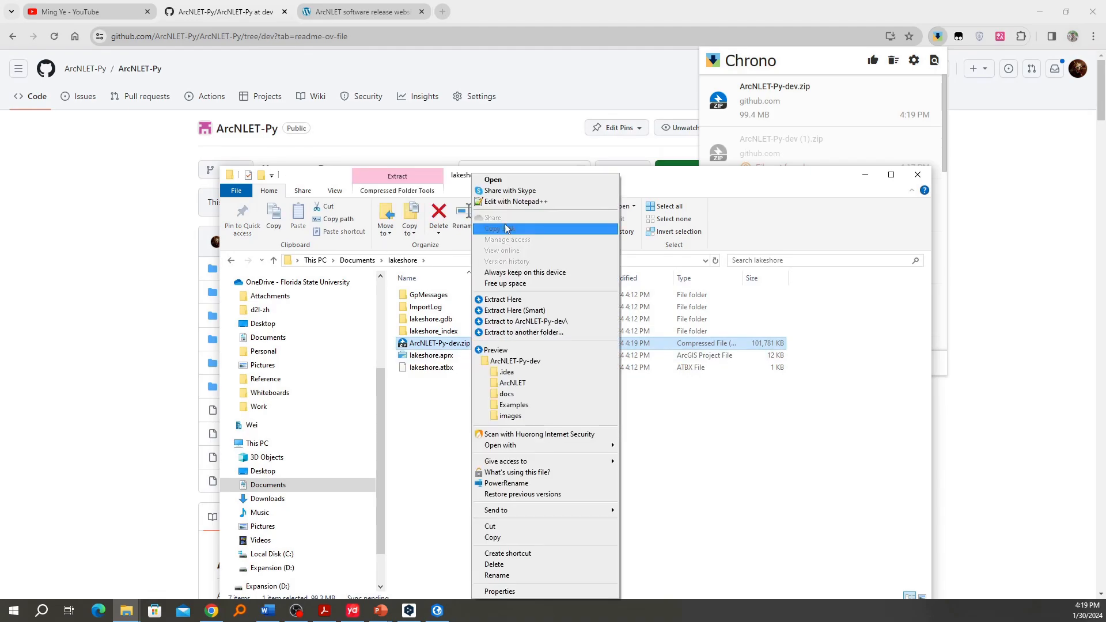
click(535, 322)
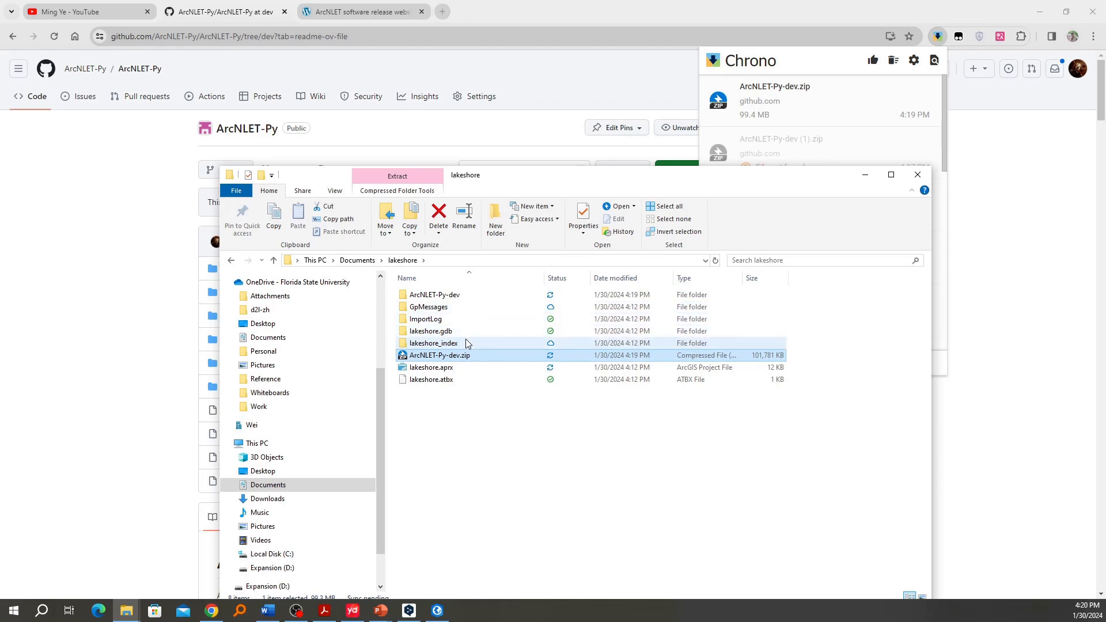
double_click(455, 295)
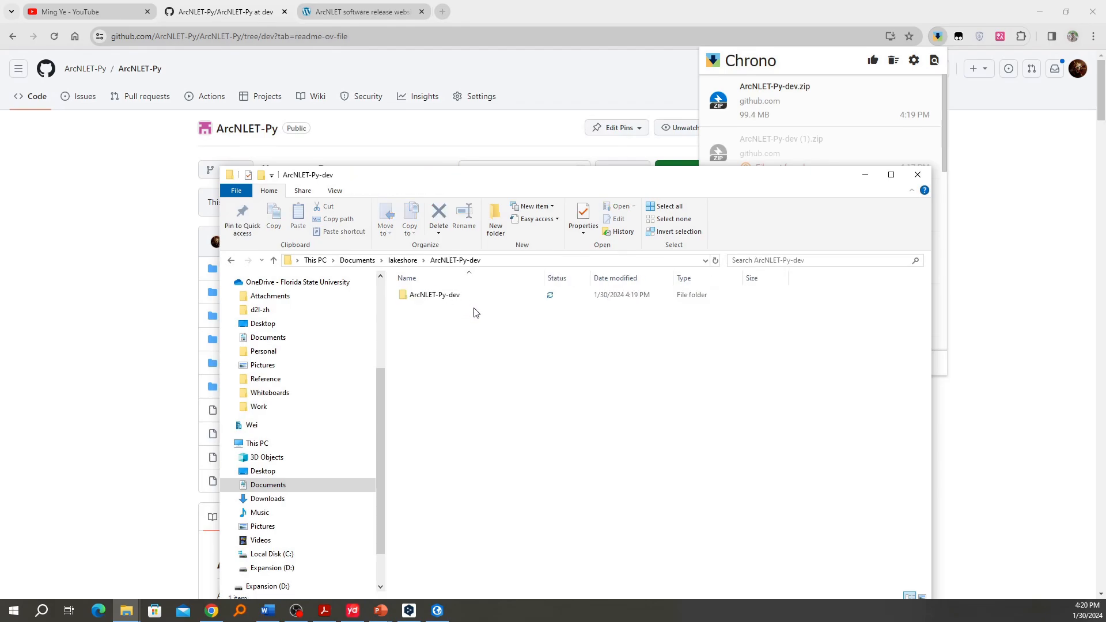
double_click(483, 297)
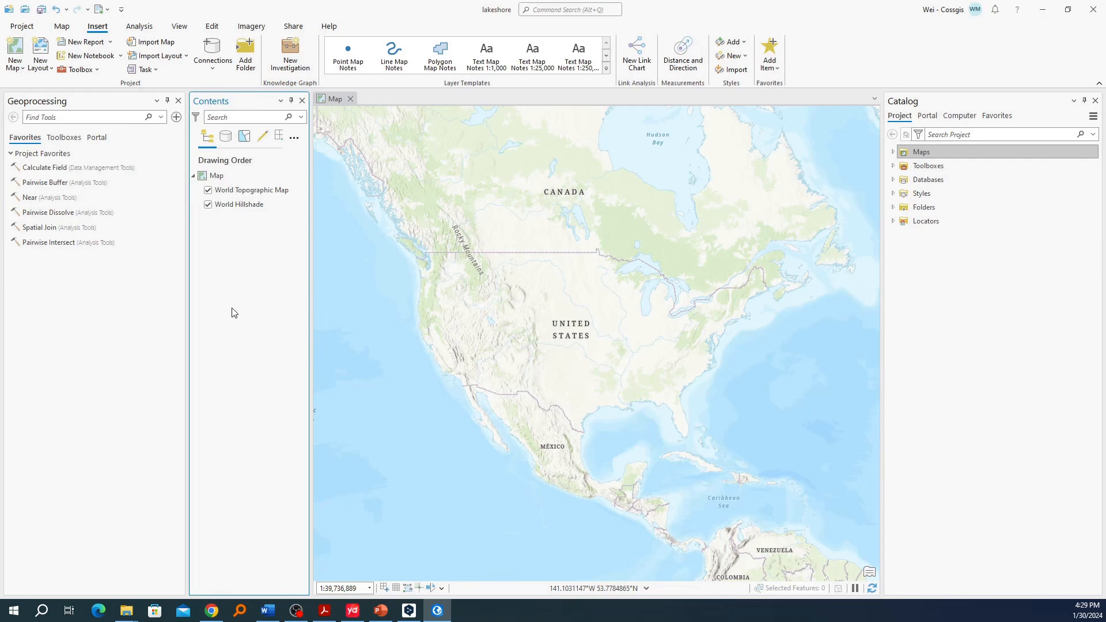
click(253, 208)
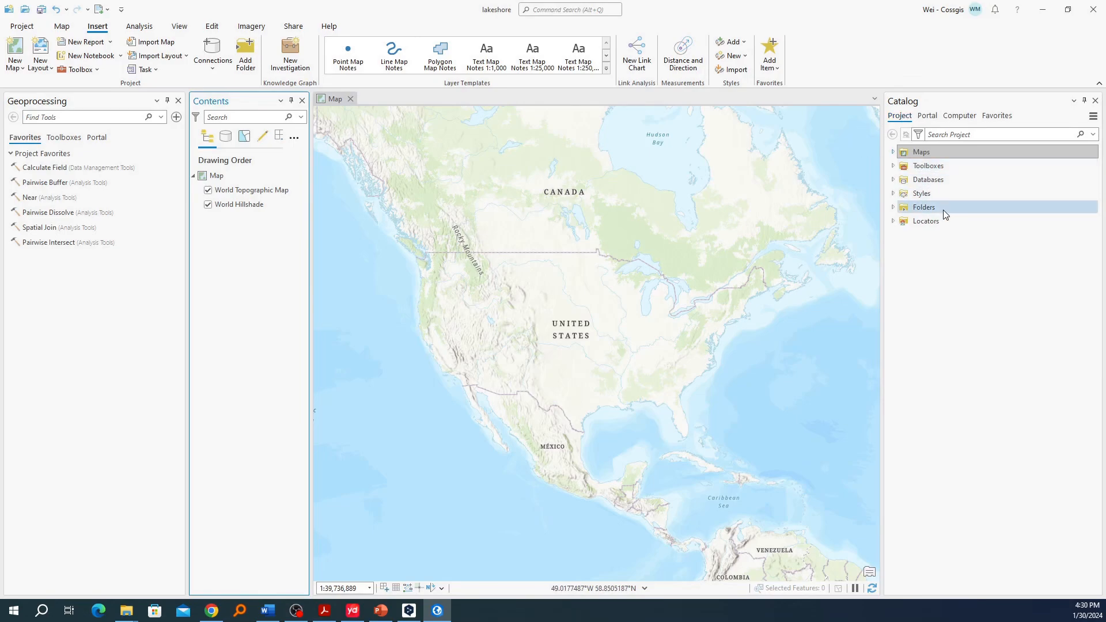
Expand the project's Folders list and the lakeshore folder to locate the extracted ArcNLET-Py-dev folder
click(902, 210)
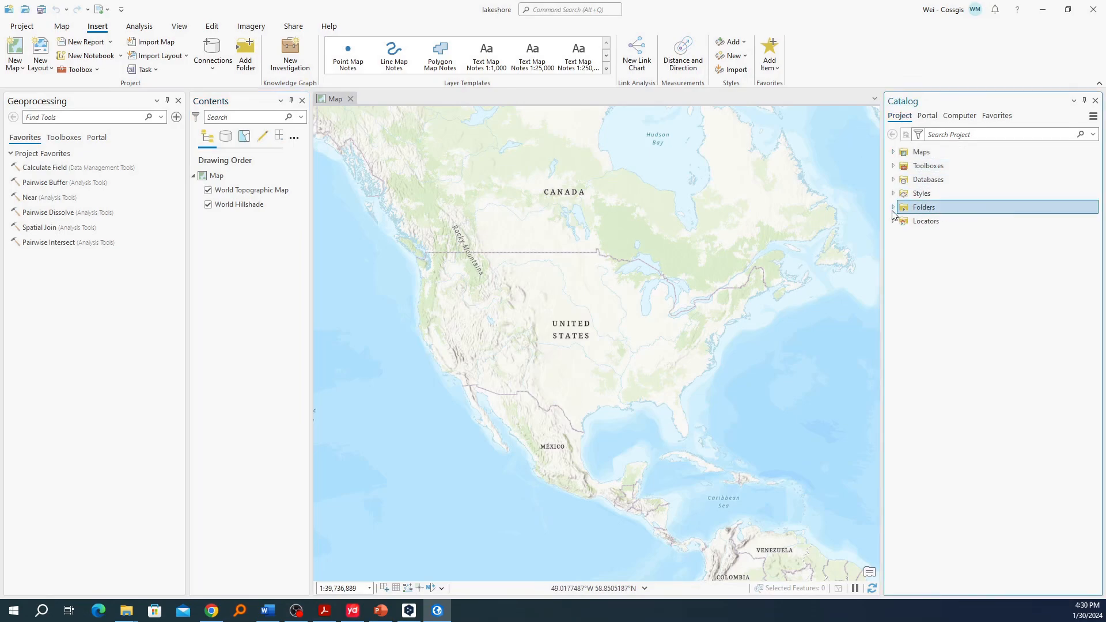
click(894, 209)
click(935, 220)
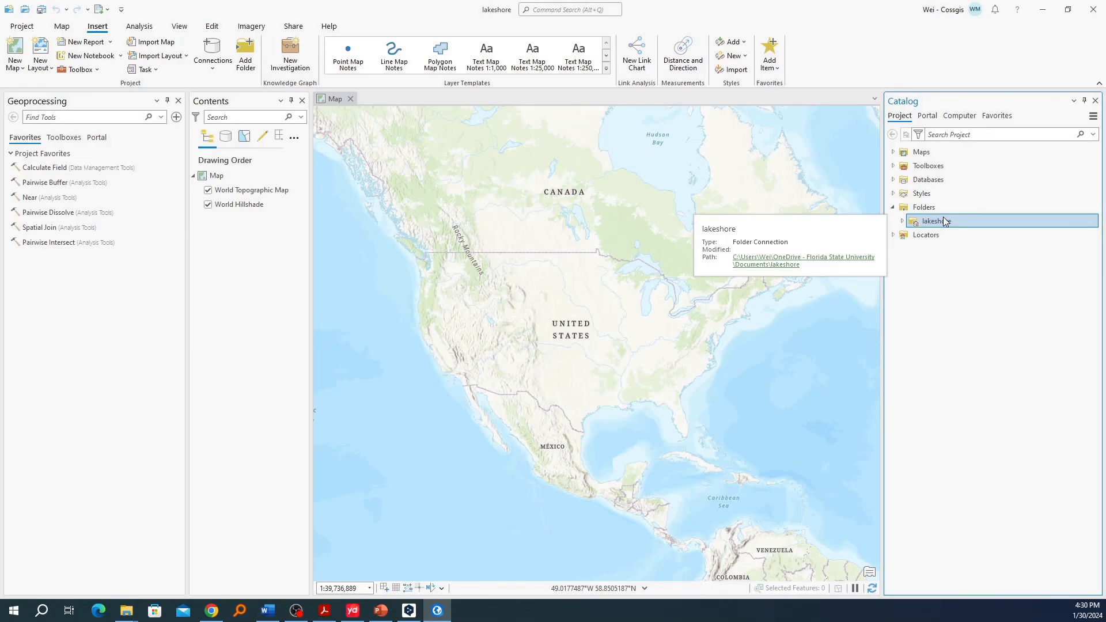
click(903, 221)
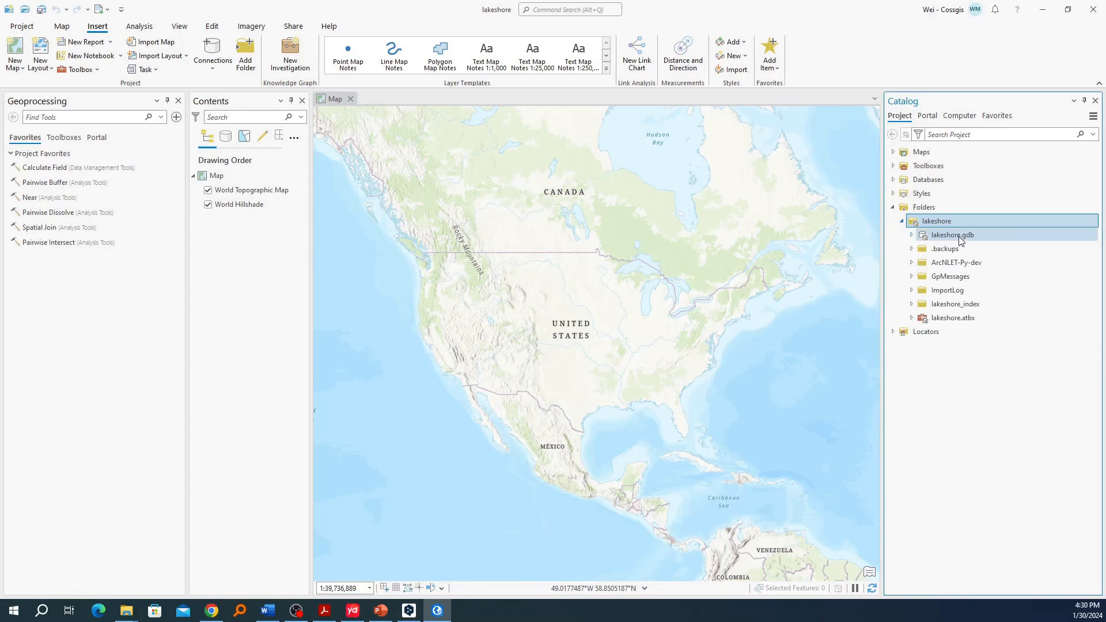
mouse_move(951, 268)
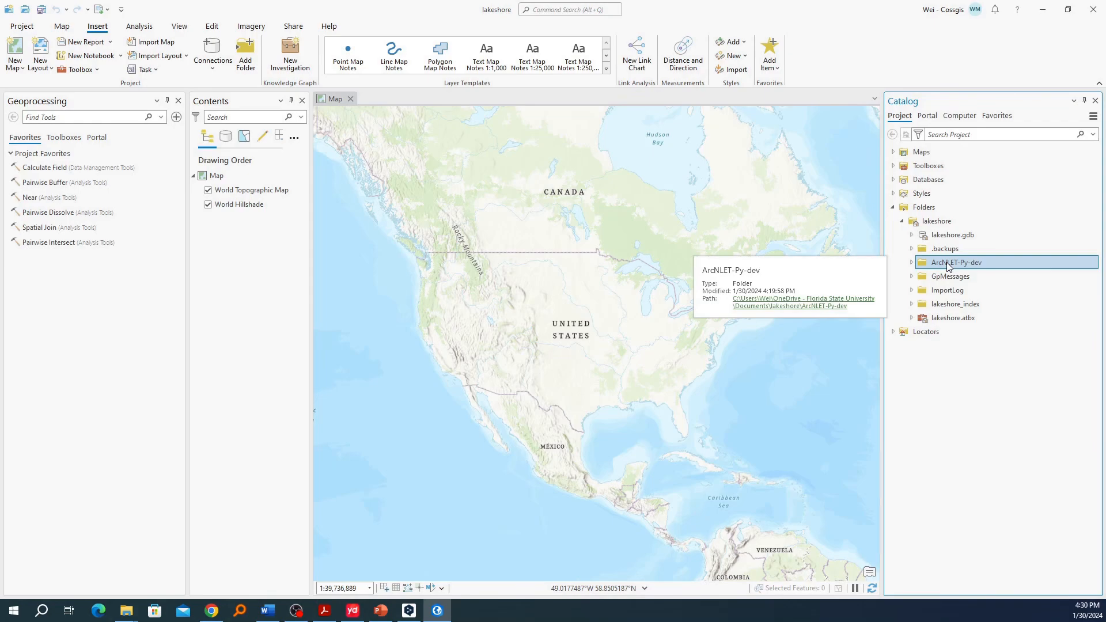
click(946, 207)
right_click(946, 206)
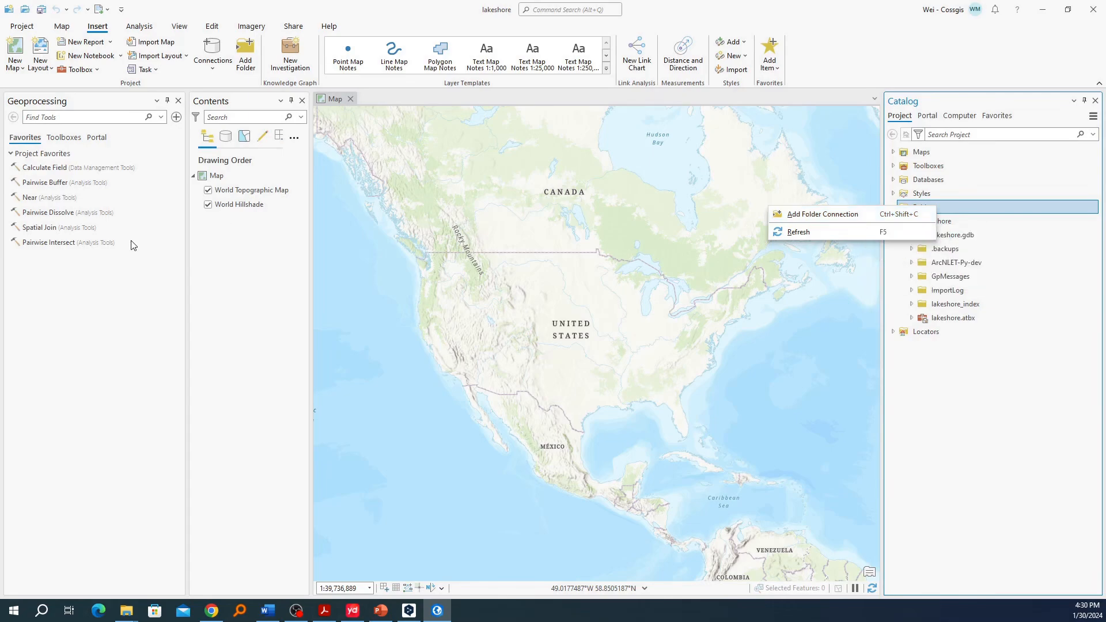
click(120, 266)
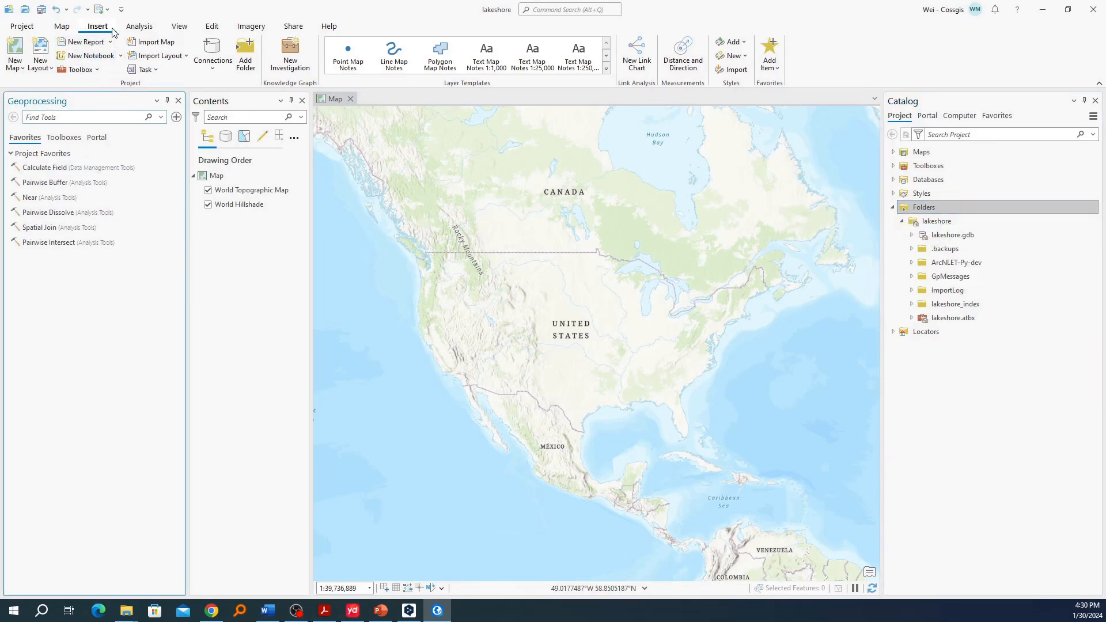
click(247, 63)
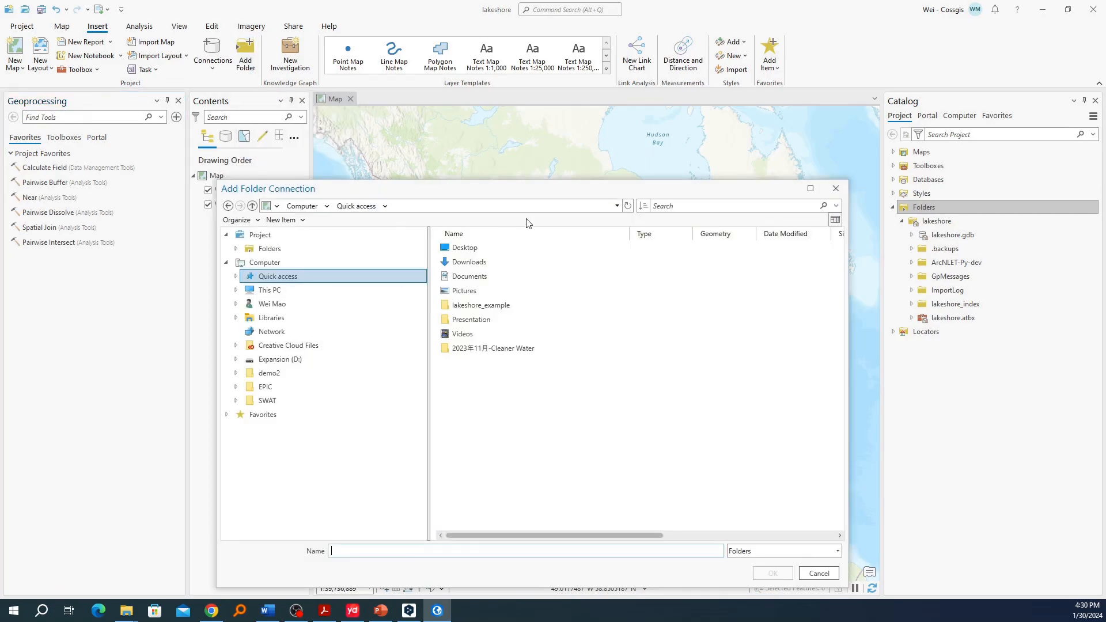
click(835, 189)
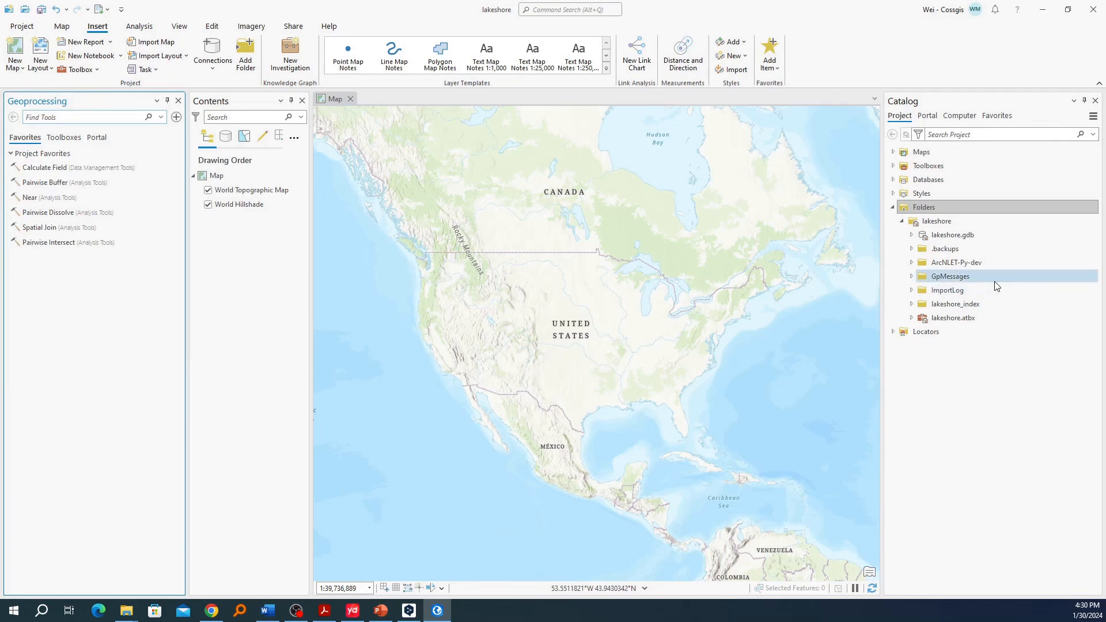
Expand the nested ArcNLET-Py-dev folders down to ArcNLET.pyt and open its ArcNLET toolset to list the tools
click(942, 266)
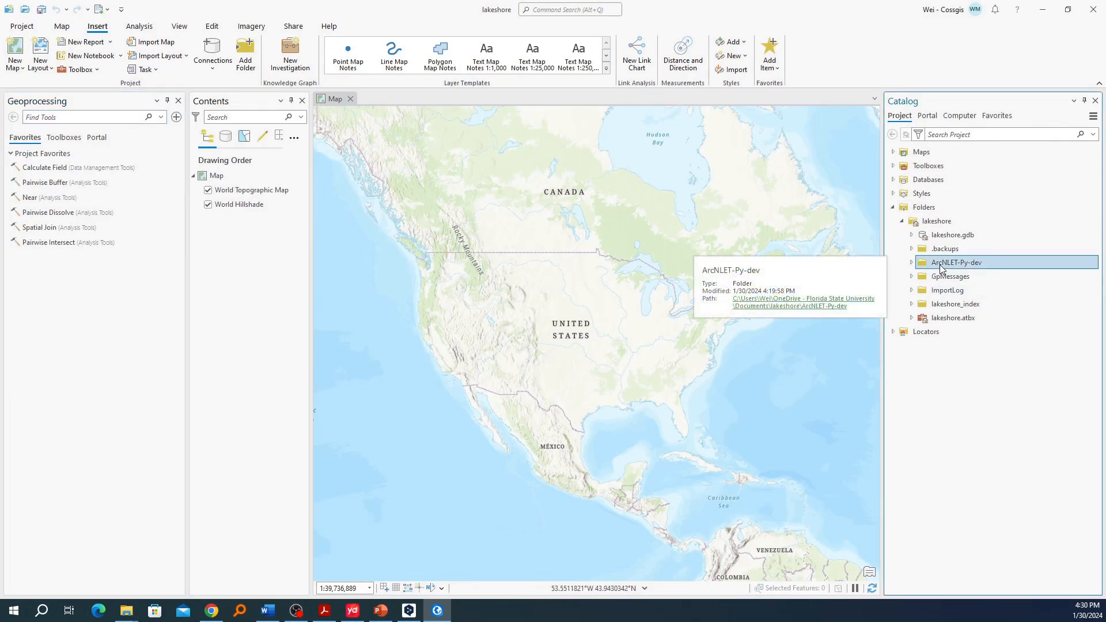
click(911, 263)
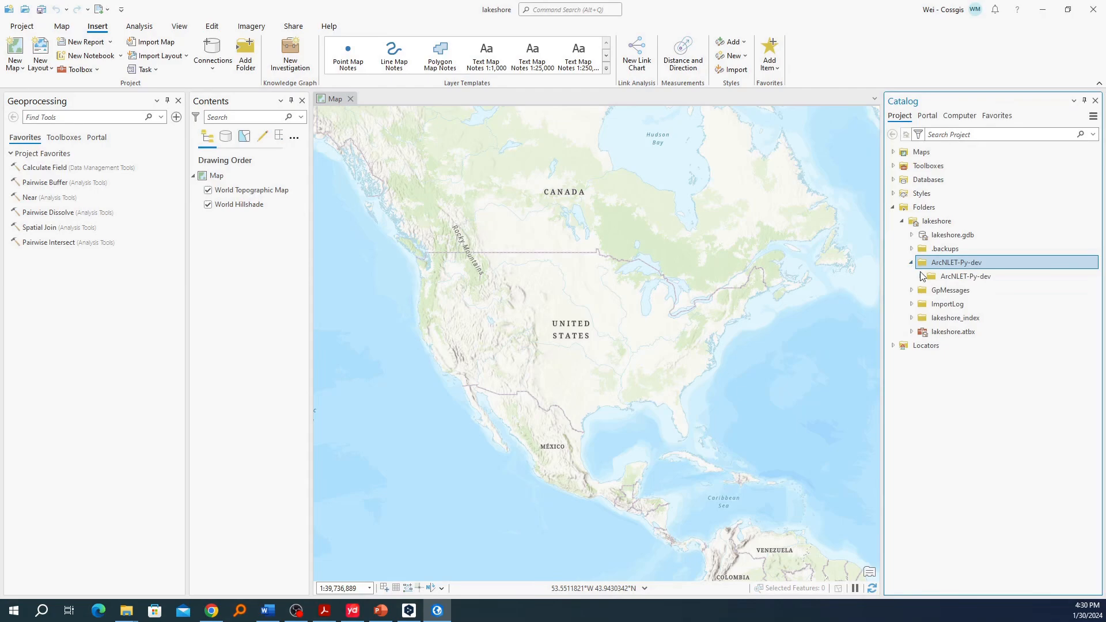
click(921, 277)
click(953, 307)
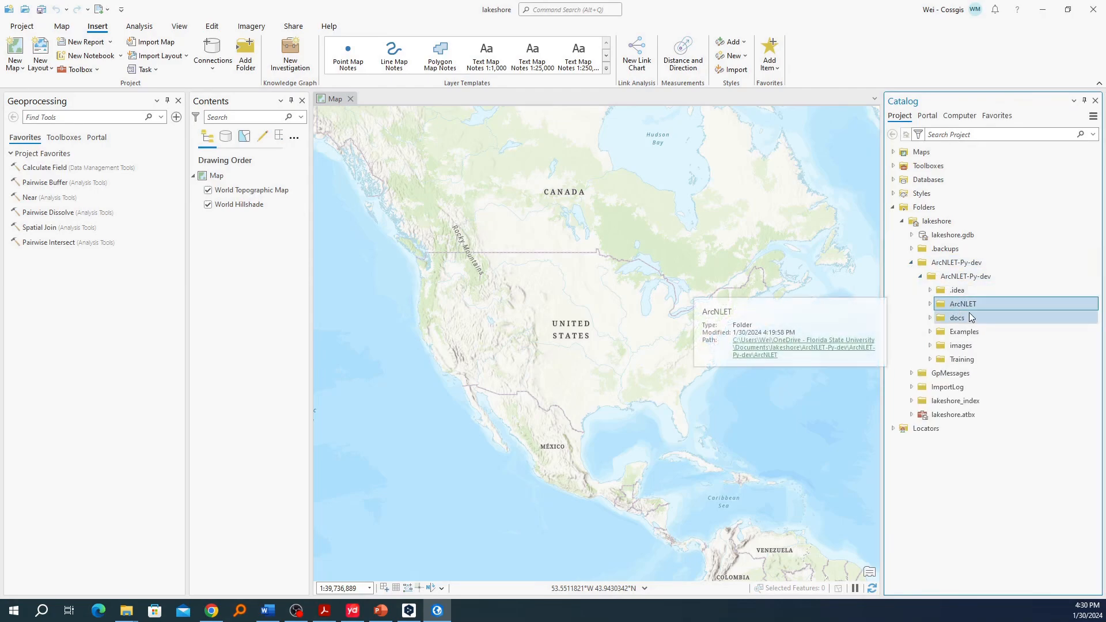
click(929, 304)
click(965, 359)
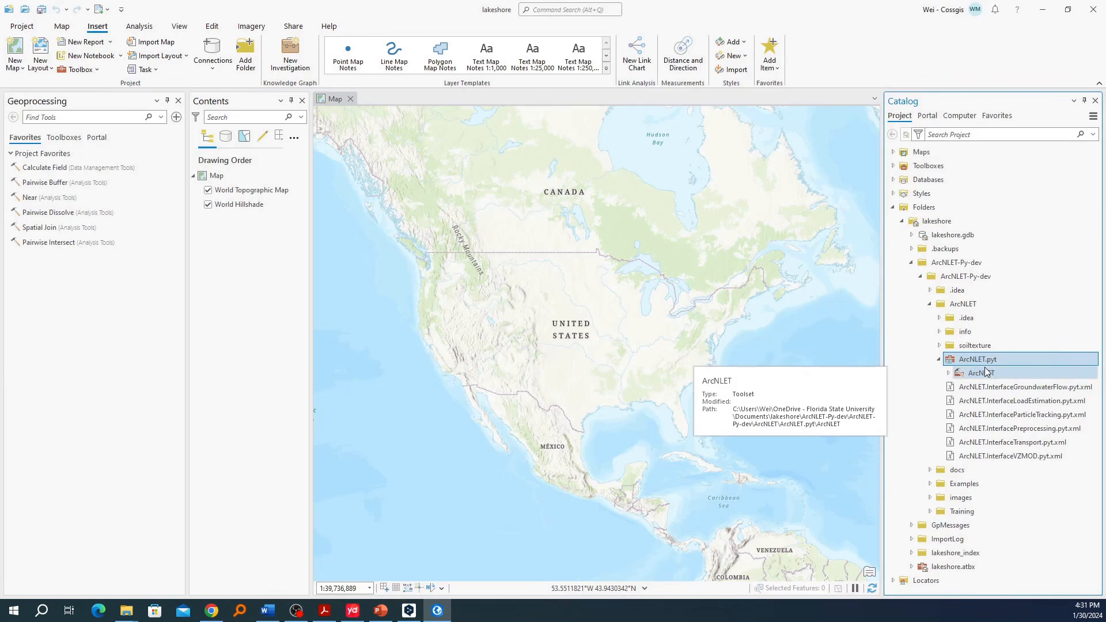
double_click(960, 374)
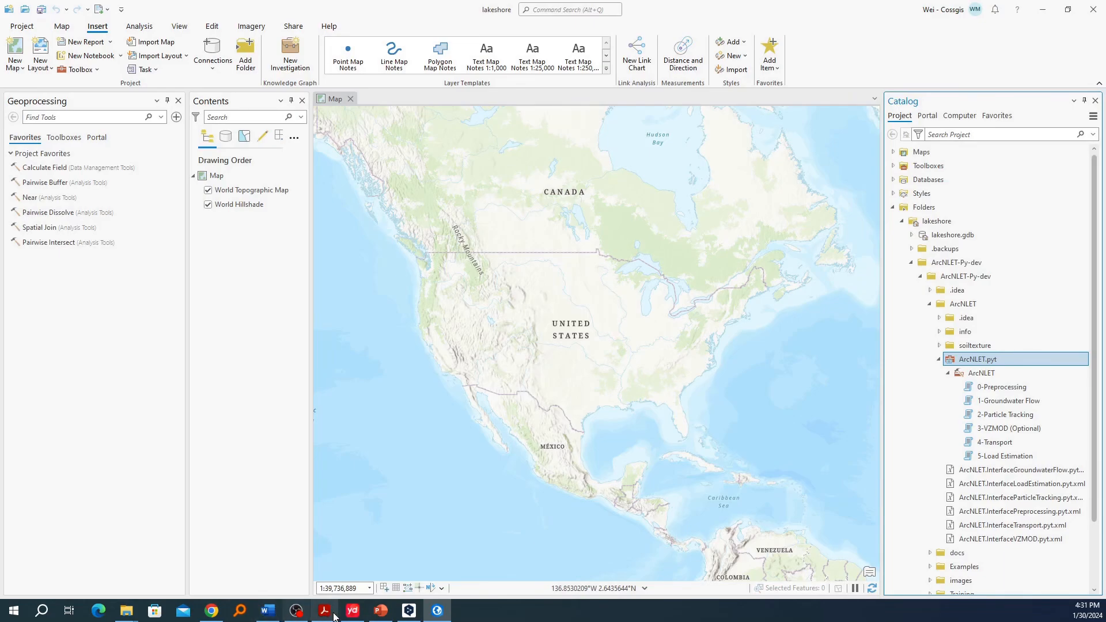
Switch to the PowerPoint presentation, start the slide show from the current slide, and advance to the Structure of ArcNLET-Py slide
click(381, 610)
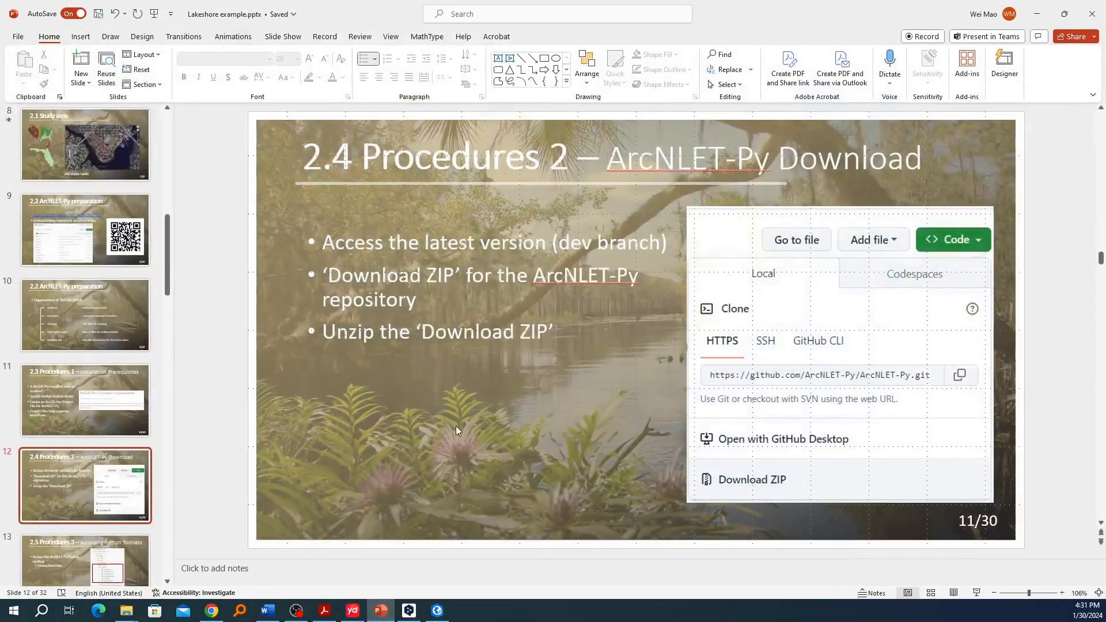
key(shift+F5)
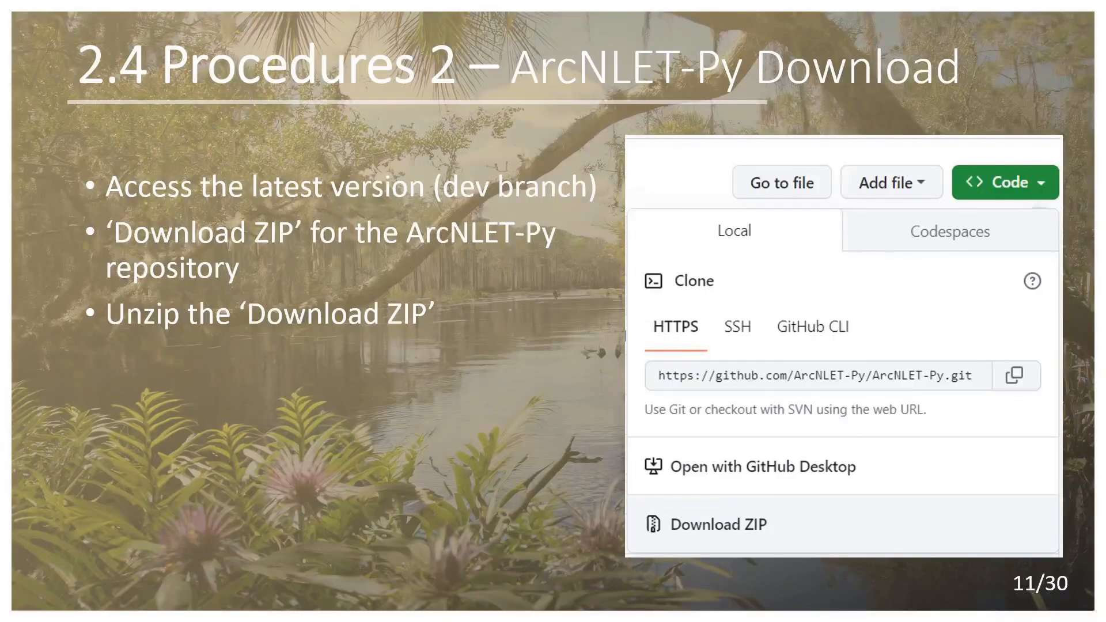
key(Right)
key(Right)
key(Left)
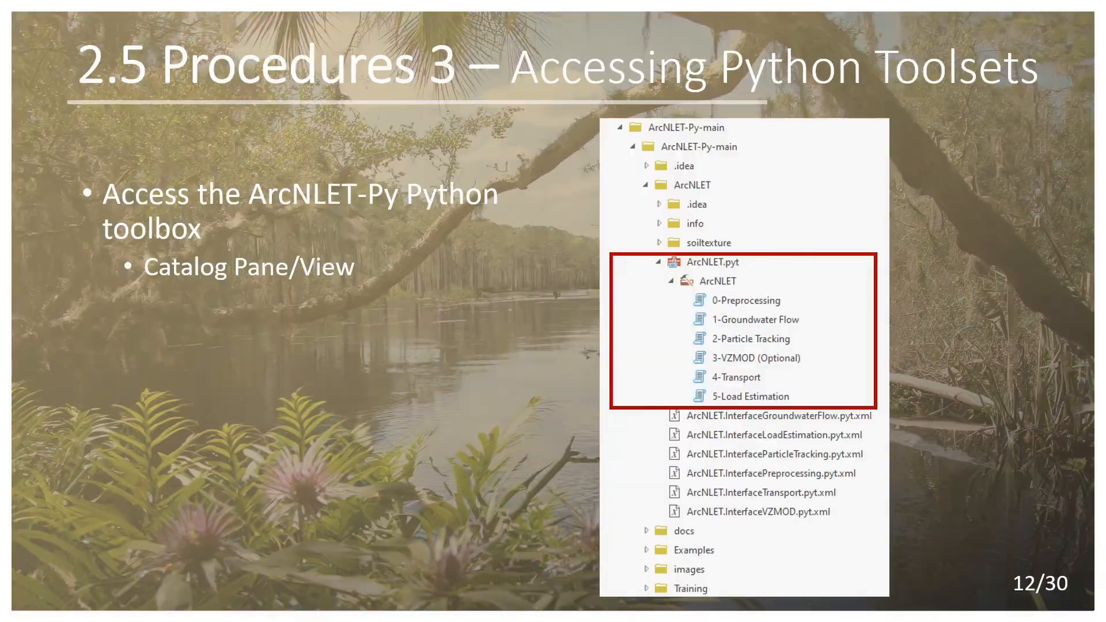
key(Right)
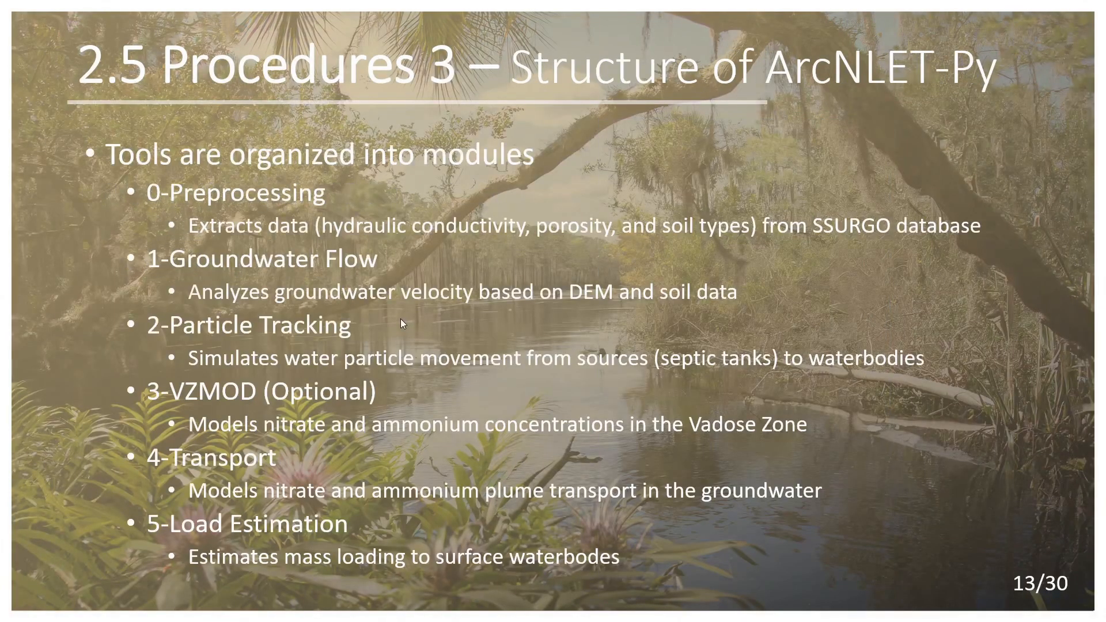
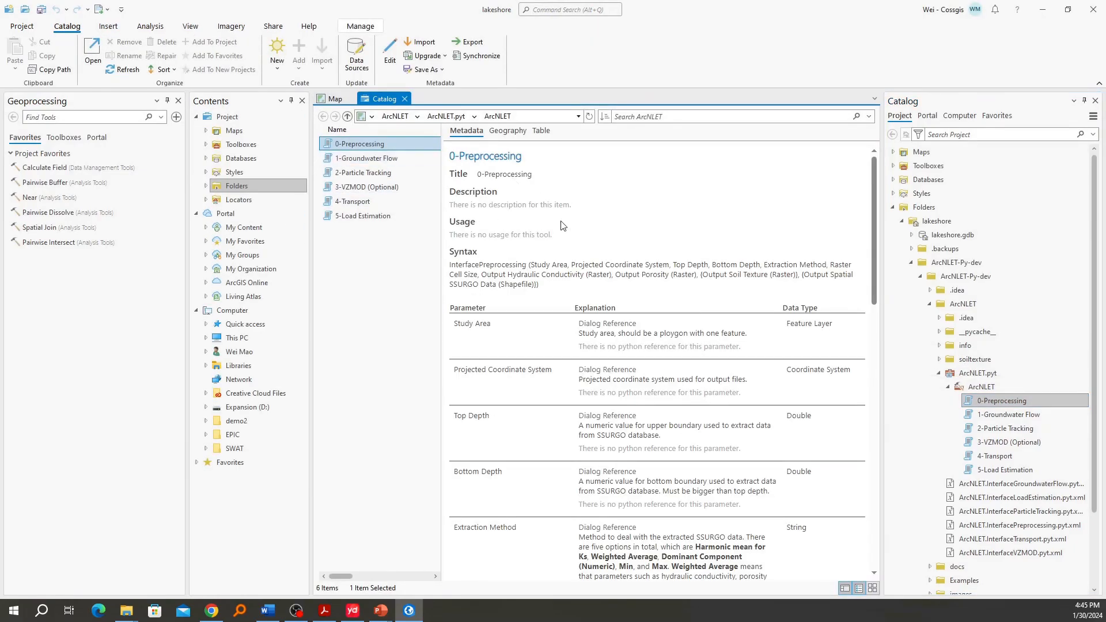
Read through the 0-Preprocessing tool's parameter metadata and close the catalog view
scroll(608, 326, down, 5)
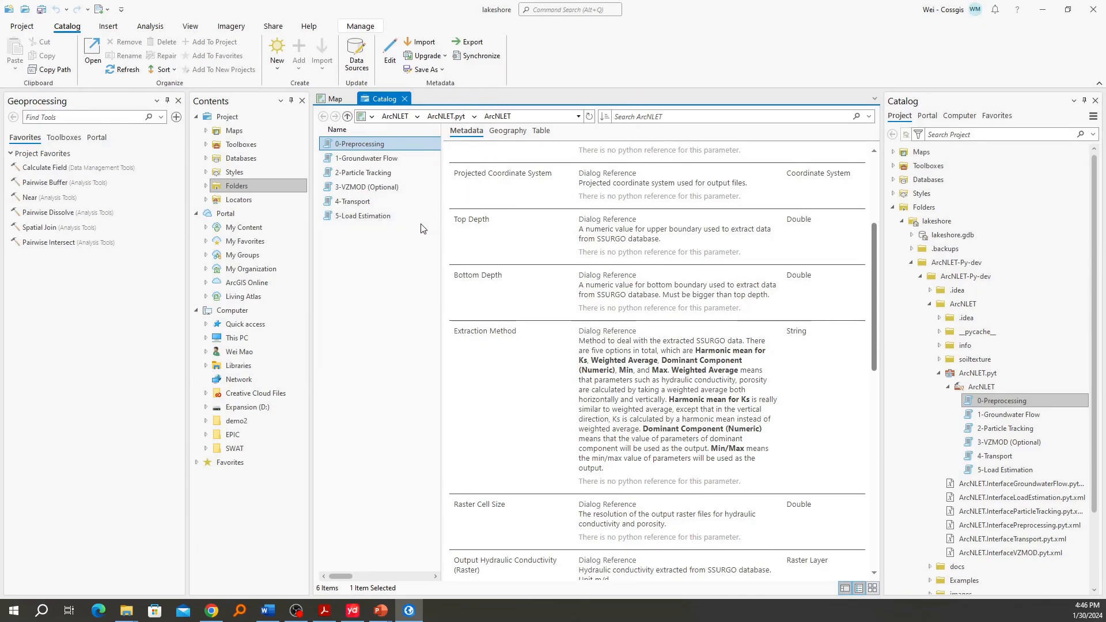
click(404, 99)
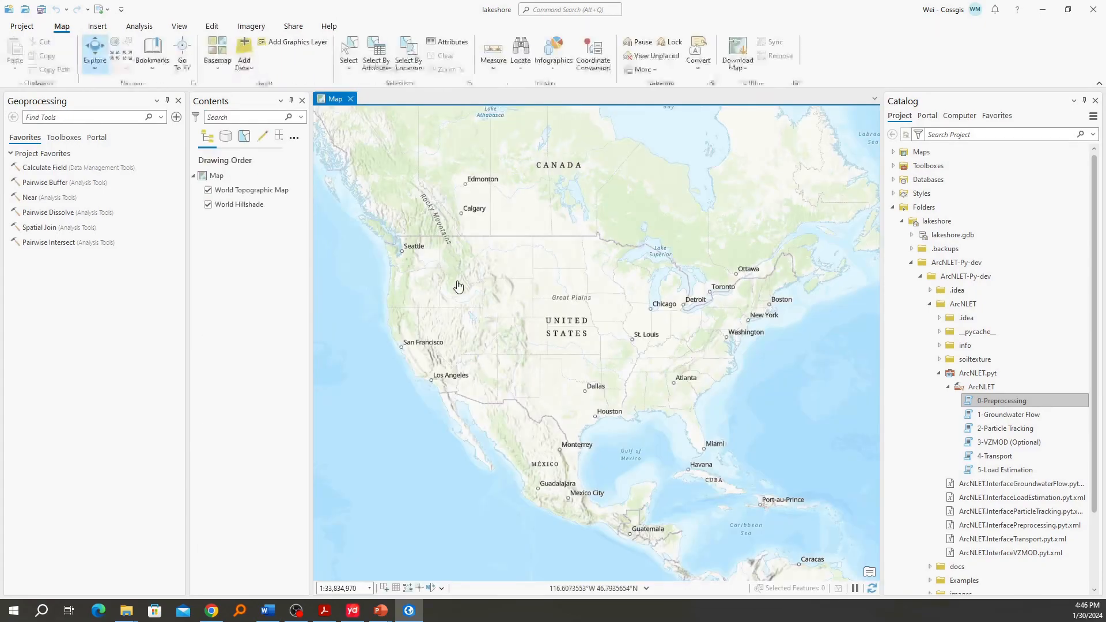
Open the 1-Groundwater Flow tool, check the Input DEM help, and set the Smoothing Factor to -1 to inspect its validation message
double_click(1007, 412)
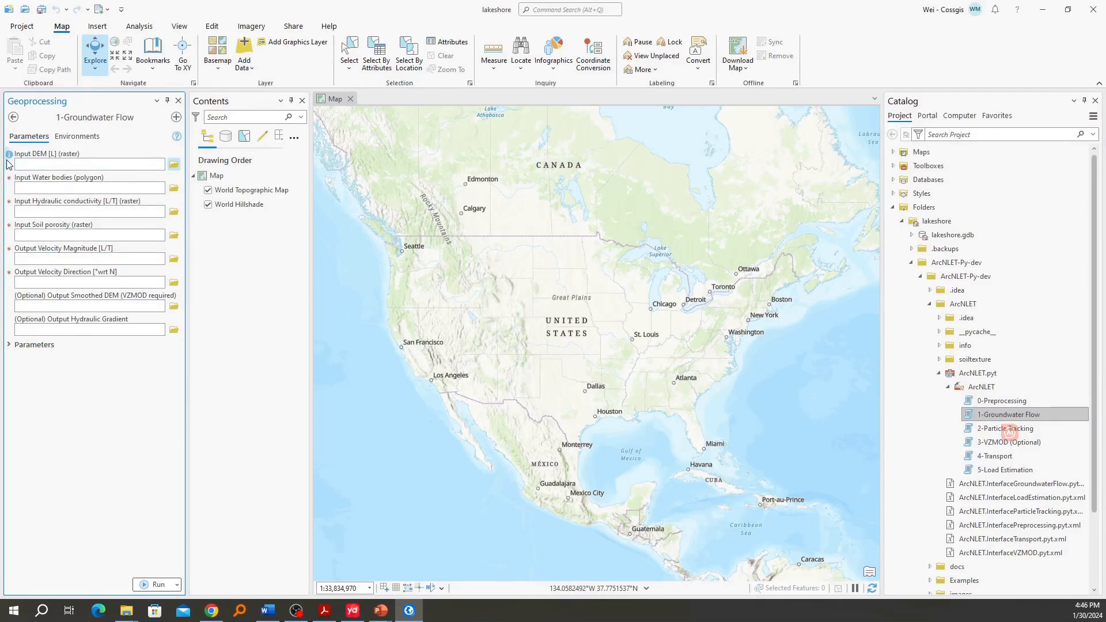
mouse_move(9, 155)
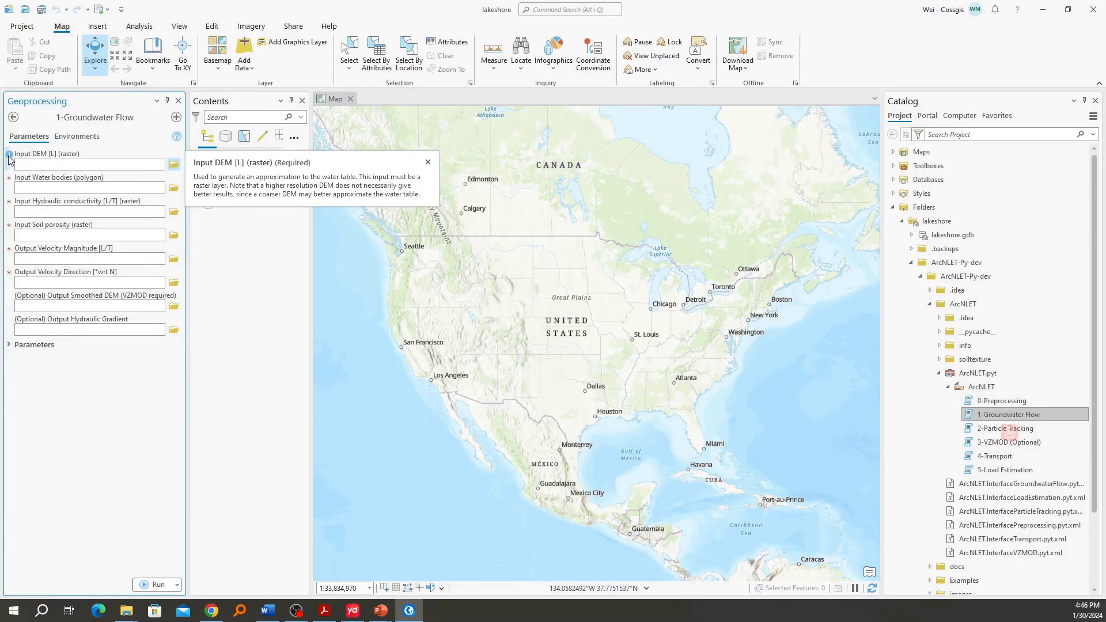
click(33, 345)
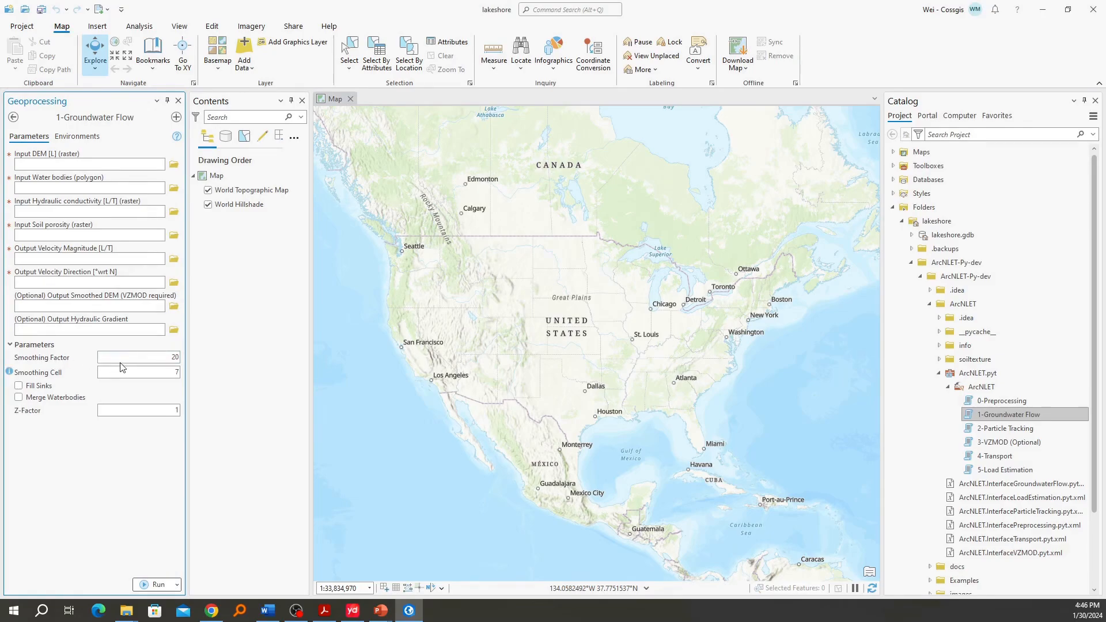
drag(126, 359, 192, 366)
click(168, 371)
mouse_move(12, 358)
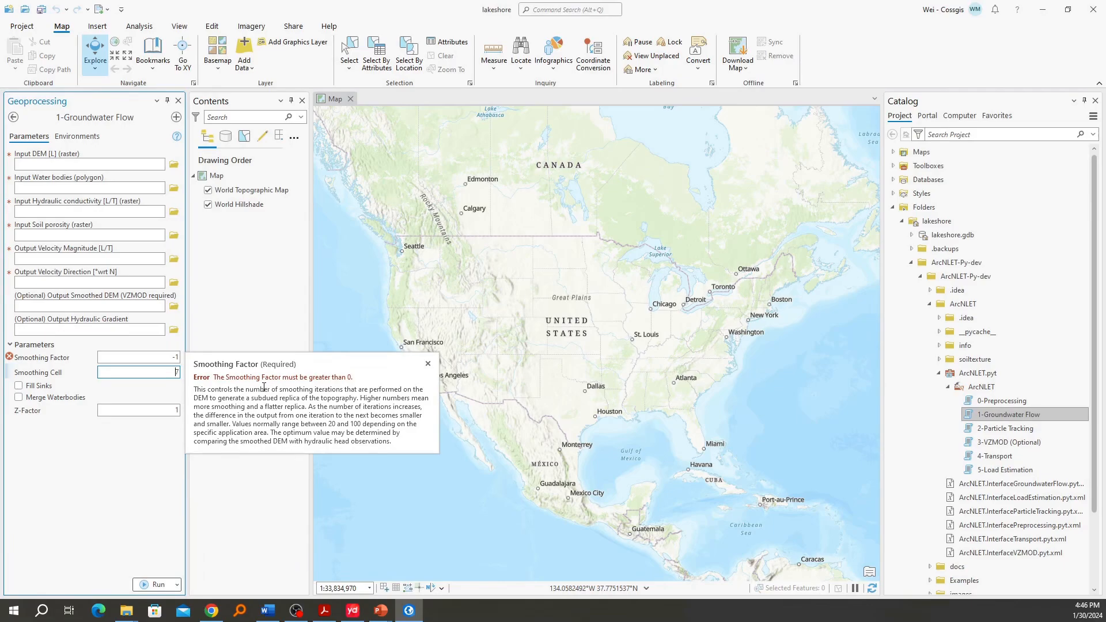
drag(207, 379, 354, 378)
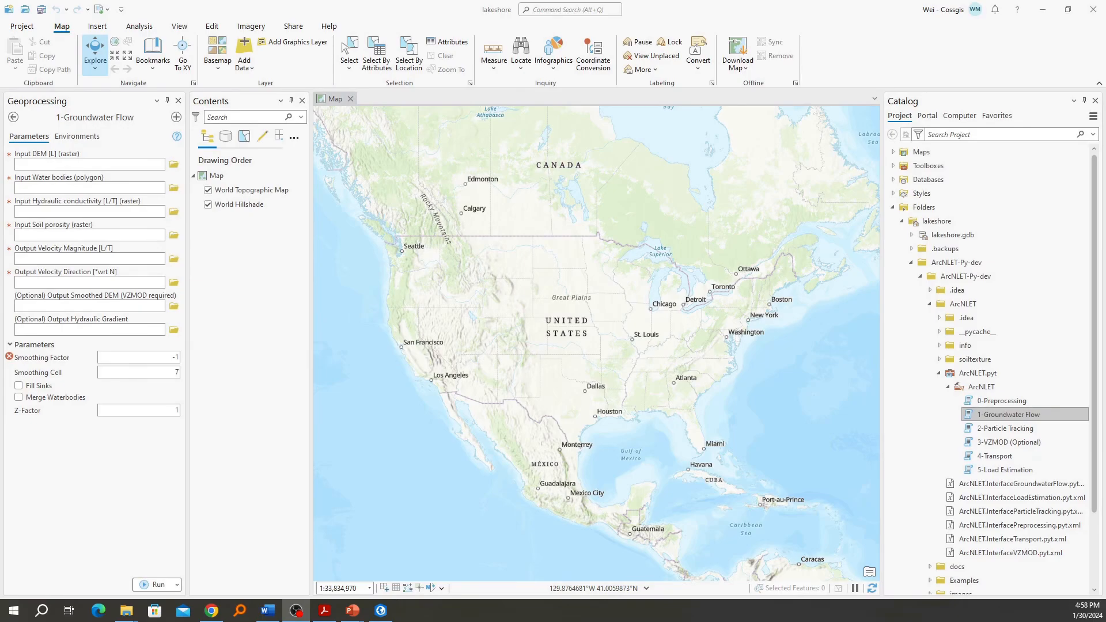
In File Explorer, extract lakeshore_example.zip from the Examples folder into its own lakeshore_example folder, and minimize the window
key(alt+Tab)
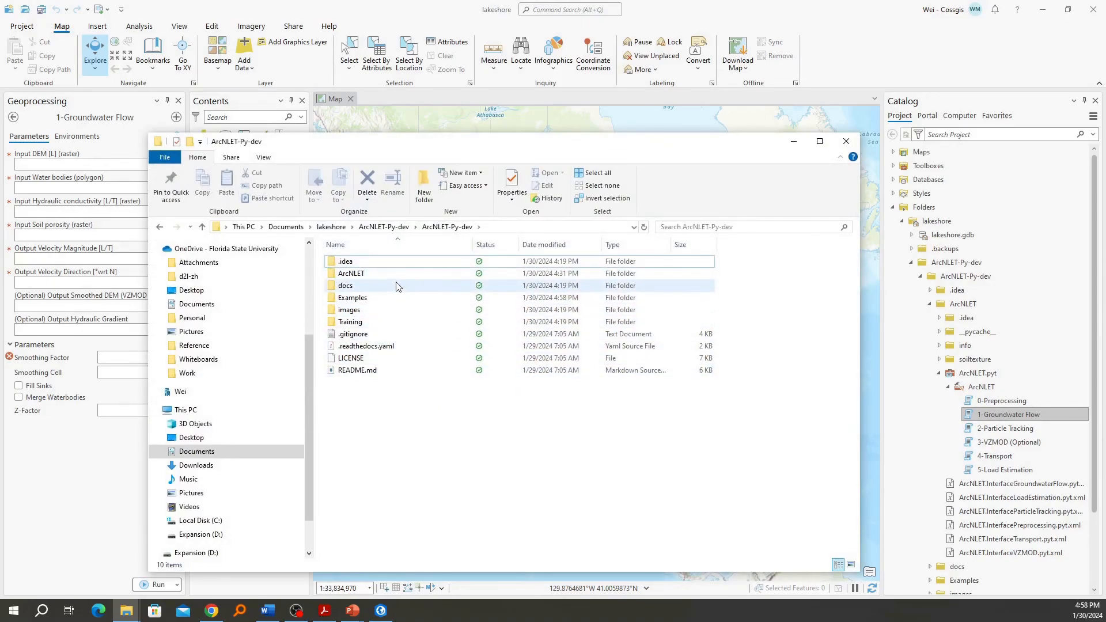
double_click(395, 298)
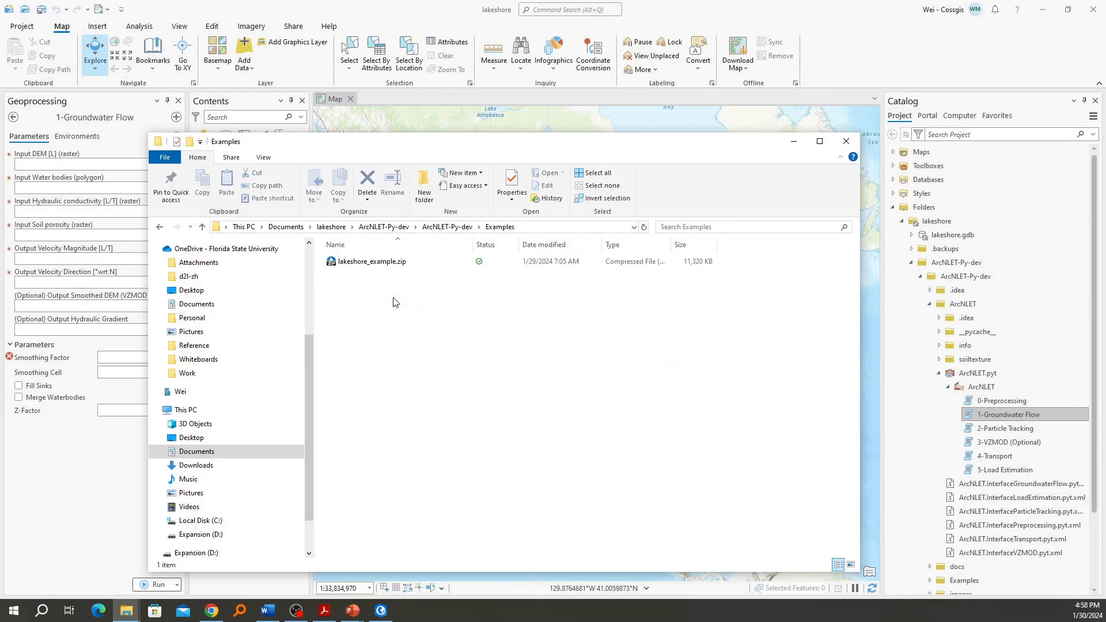
click(377, 263)
right_click(411, 265)
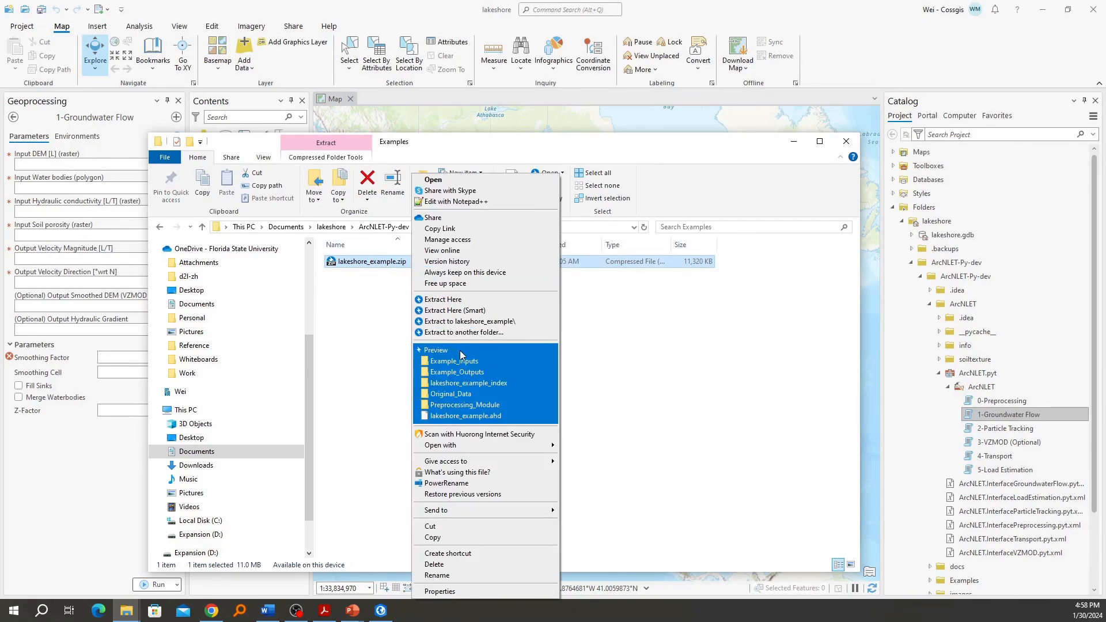
click(483, 322)
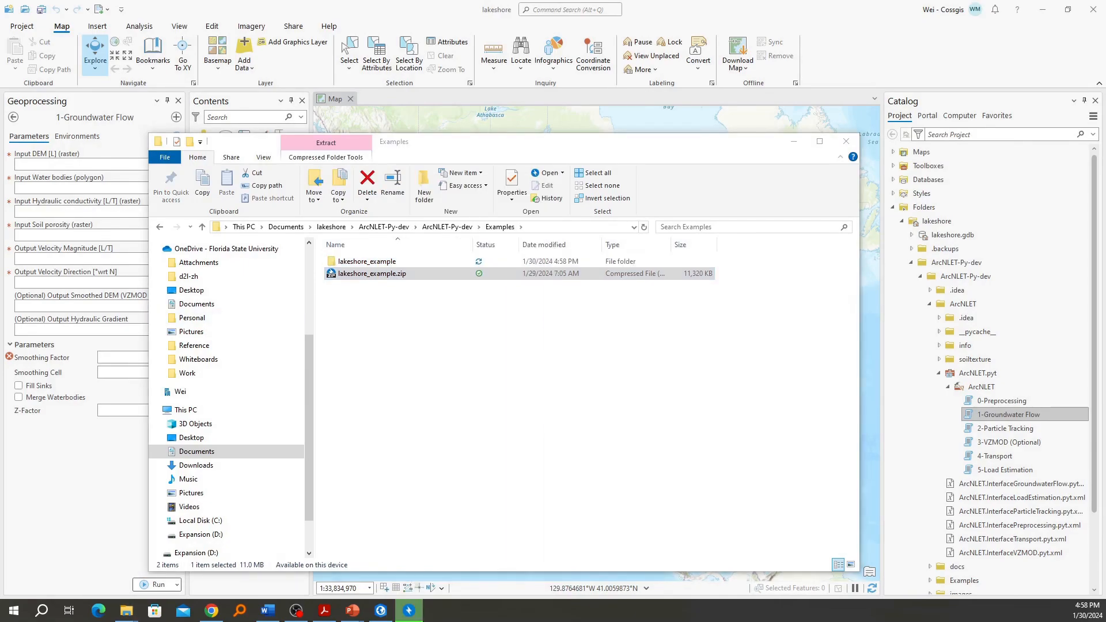
click(503, 376)
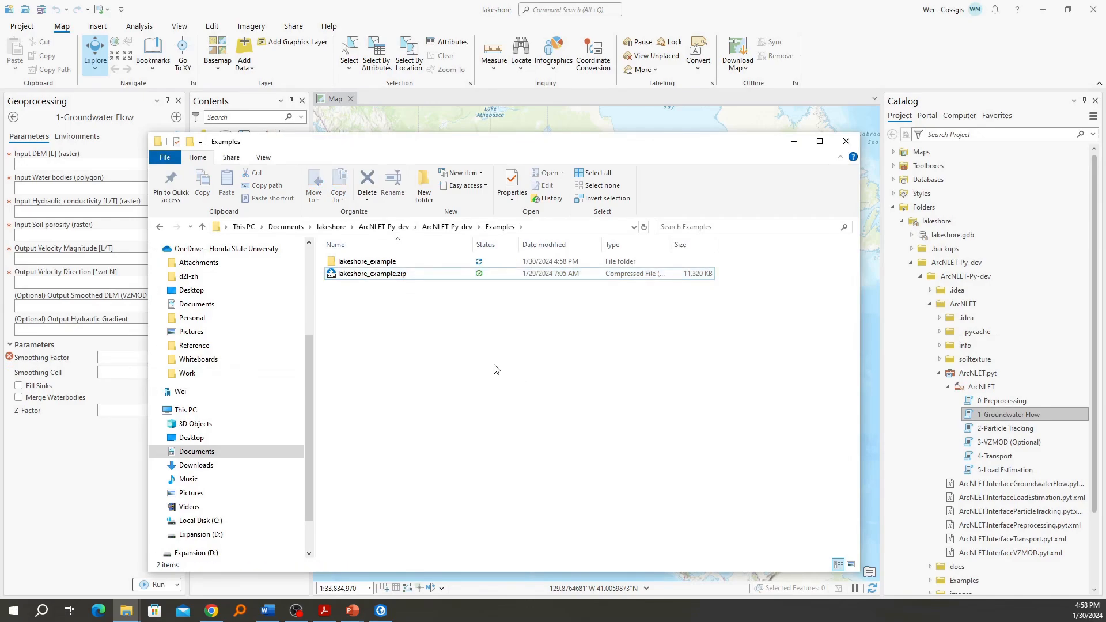
click(794, 146)
Collapse the ArcNLET folder in the catalog and expand Examples to locate the extracted lakeshore_example folder
scroll(940, 395, down, 3)
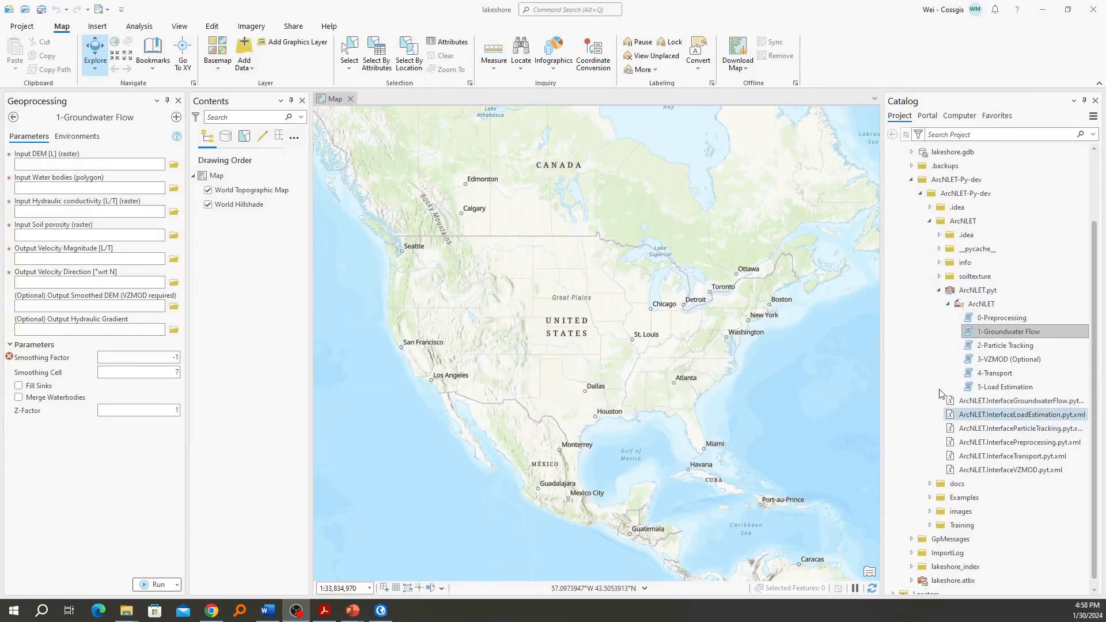
click(929, 222)
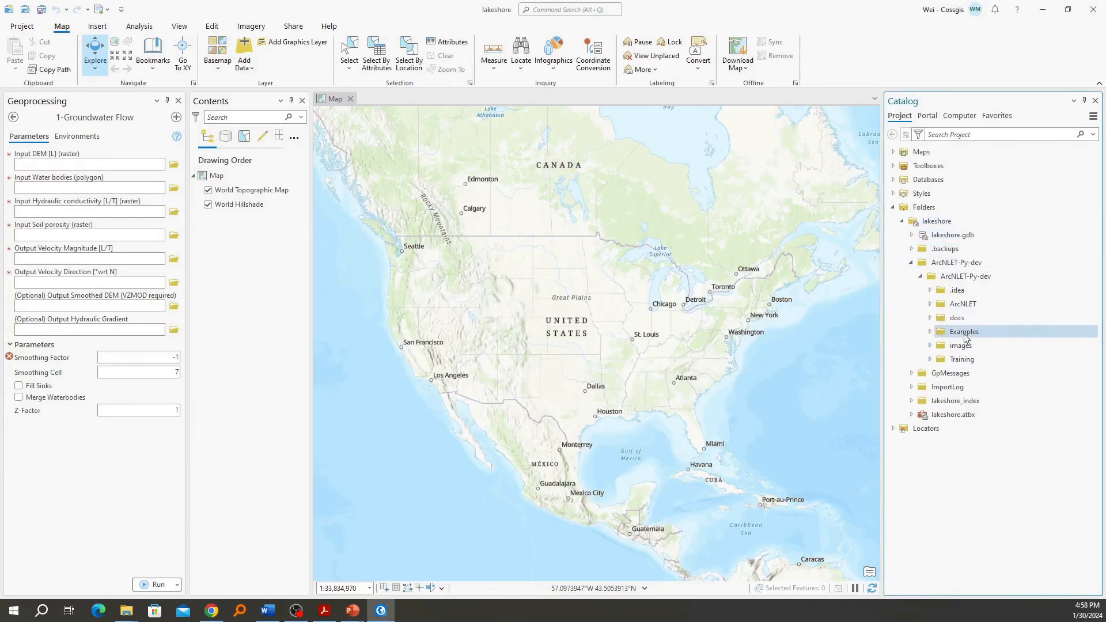
click(967, 335)
click(930, 333)
click(974, 346)
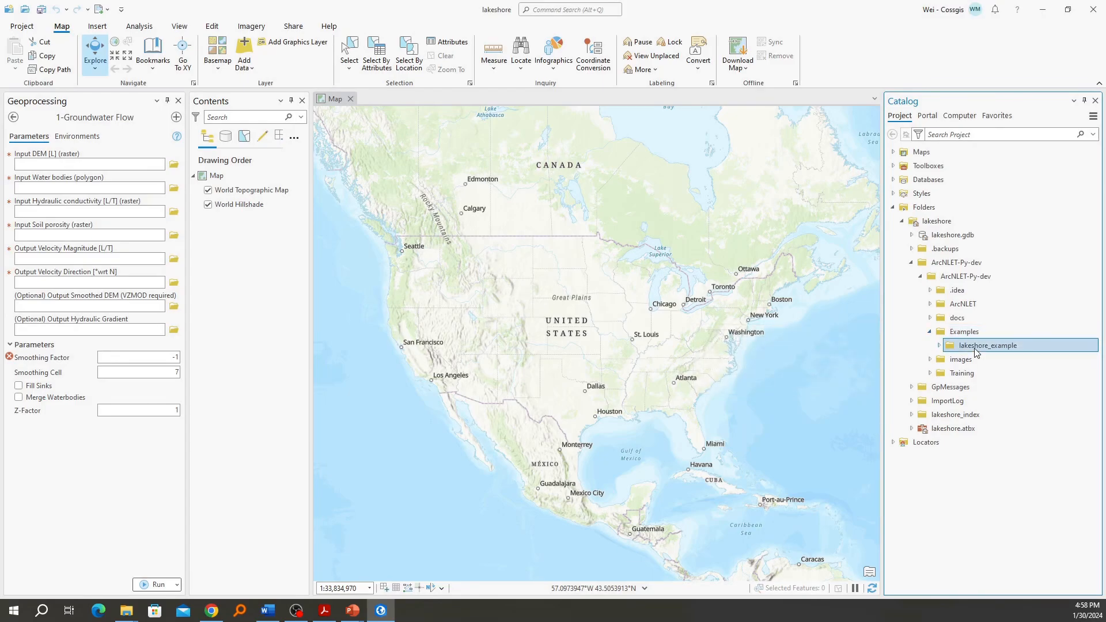
click(966, 333)
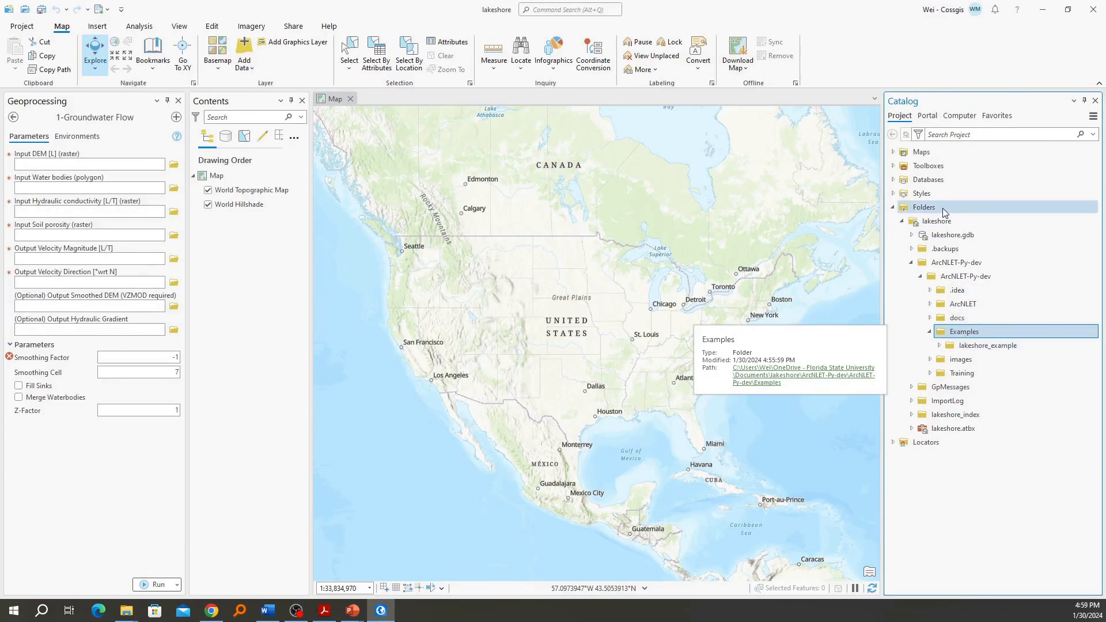
right_click(992, 333)
click(1019, 410)
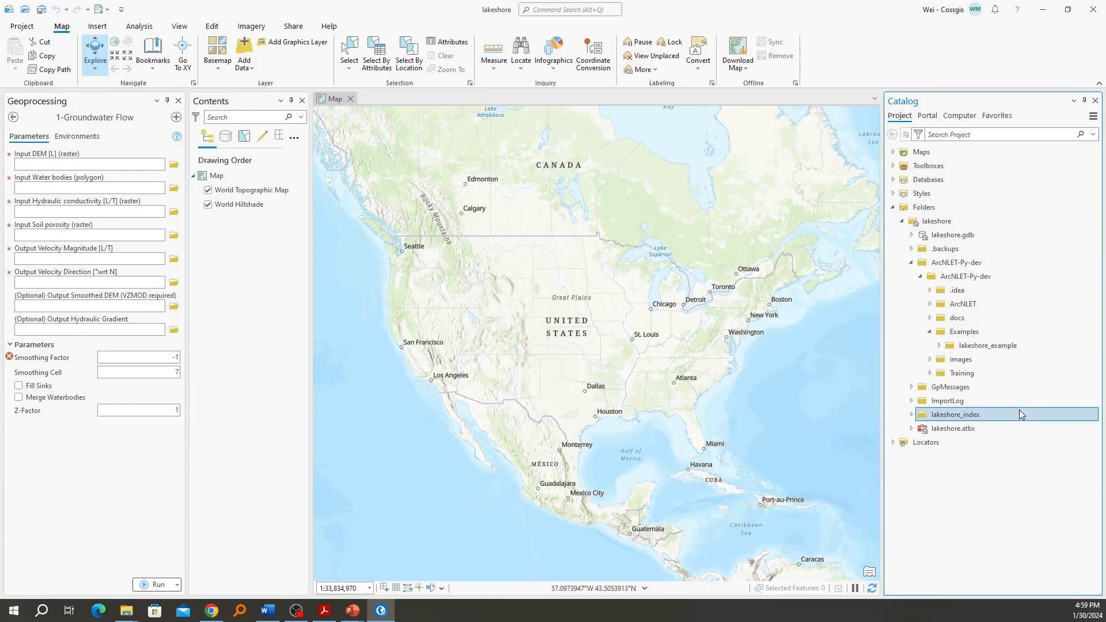
Expand the lakeshore_example folder and review its Example_Inputs, Example_Outputs, Original_Data and Preprocessing_Module subfolders
click(954, 346)
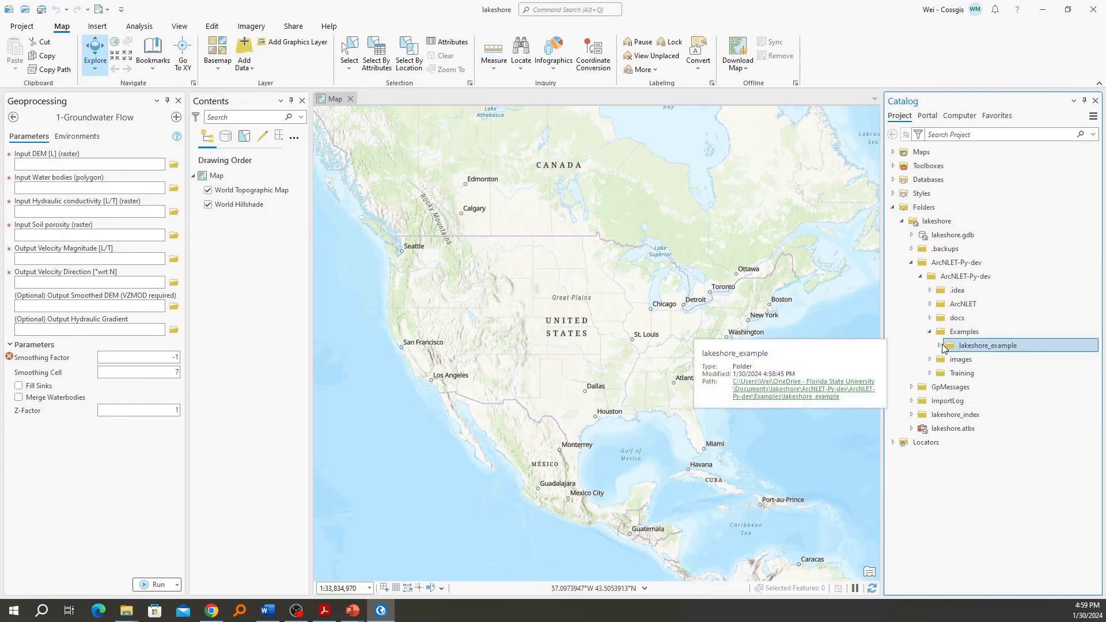
click(940, 345)
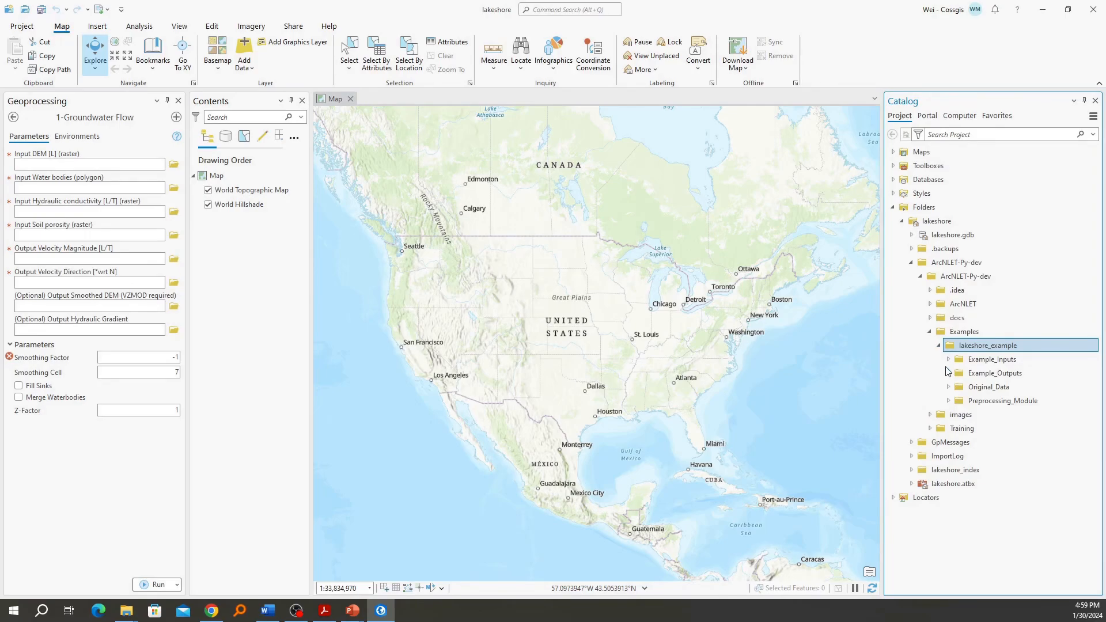
click(972, 360)
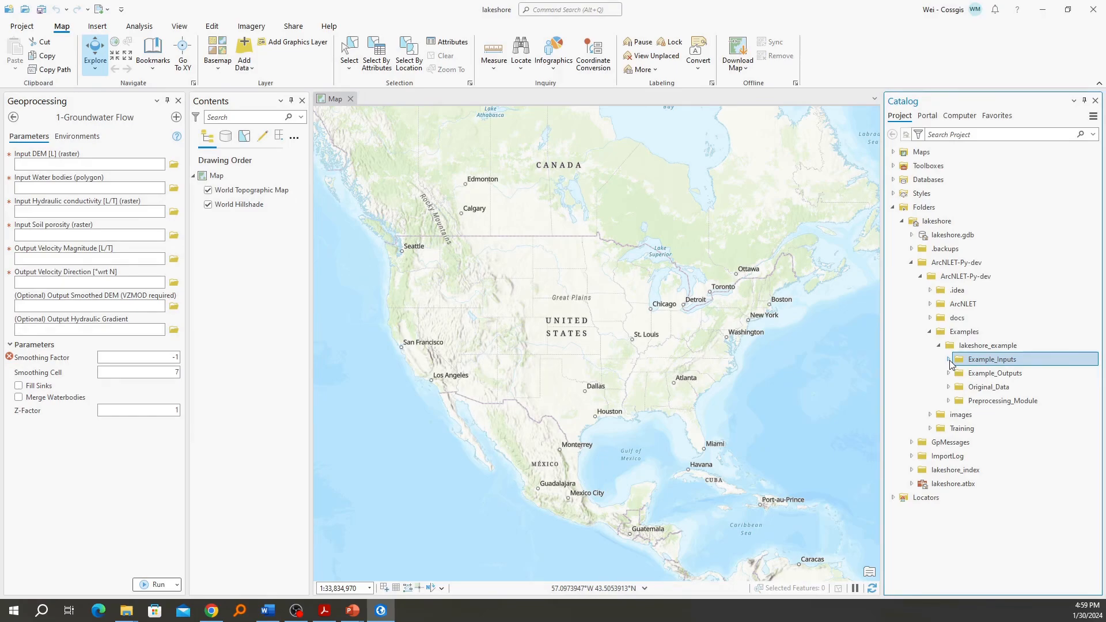
click(970, 374)
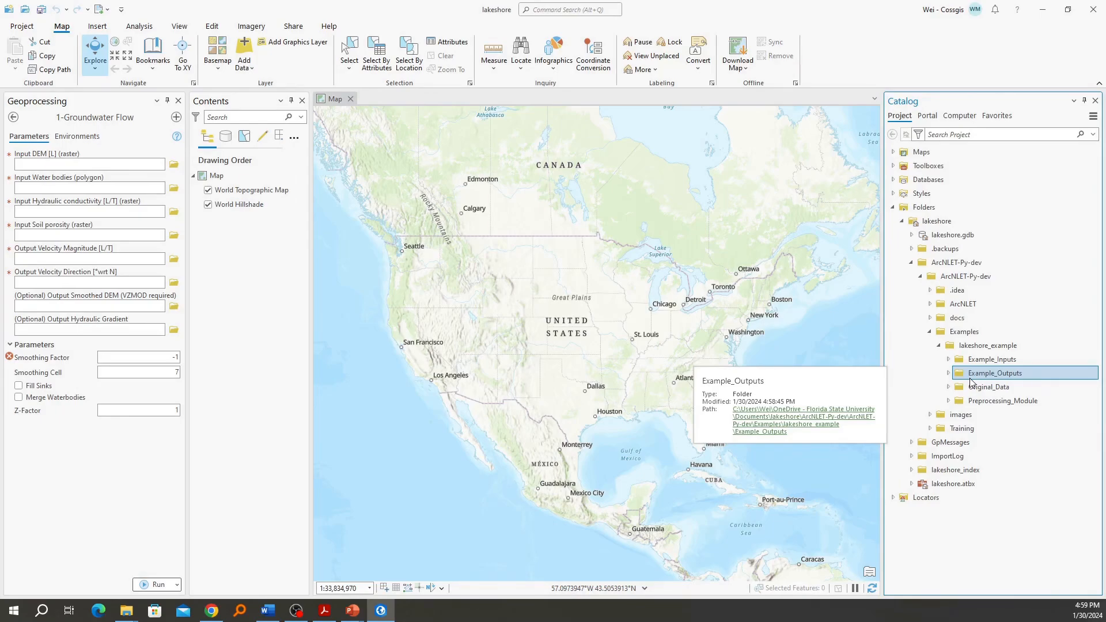
click(987, 386)
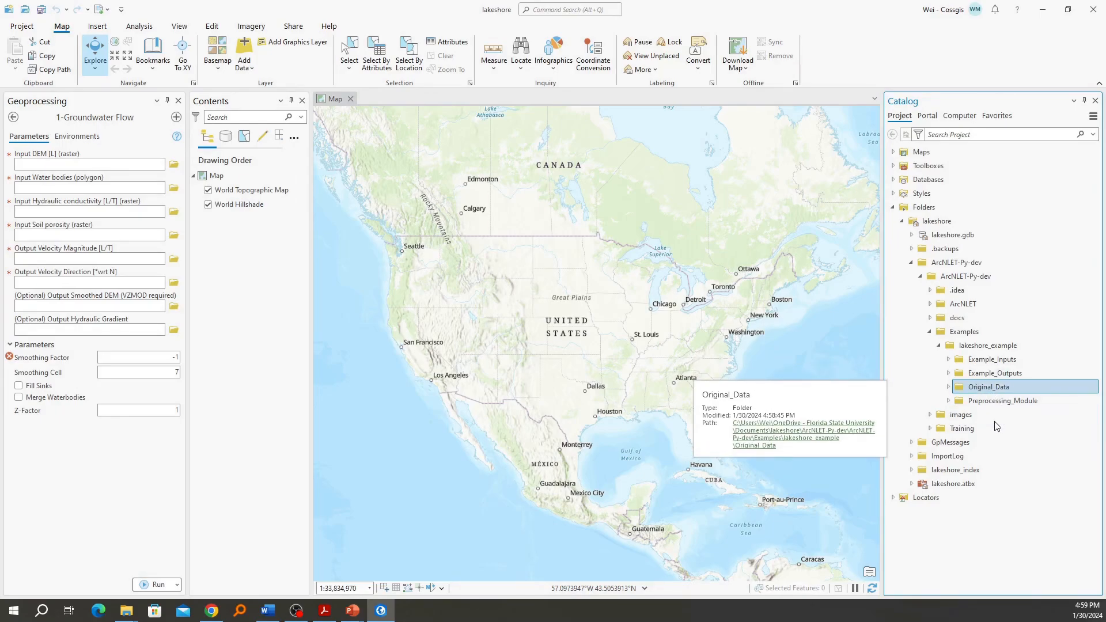
key(Down)
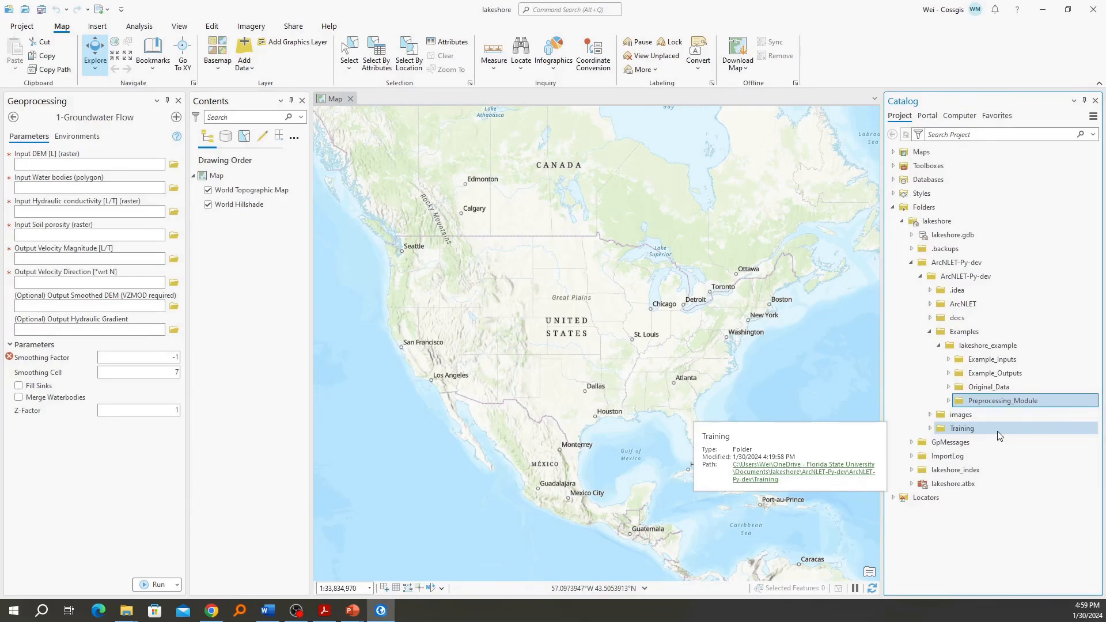
key(Up)
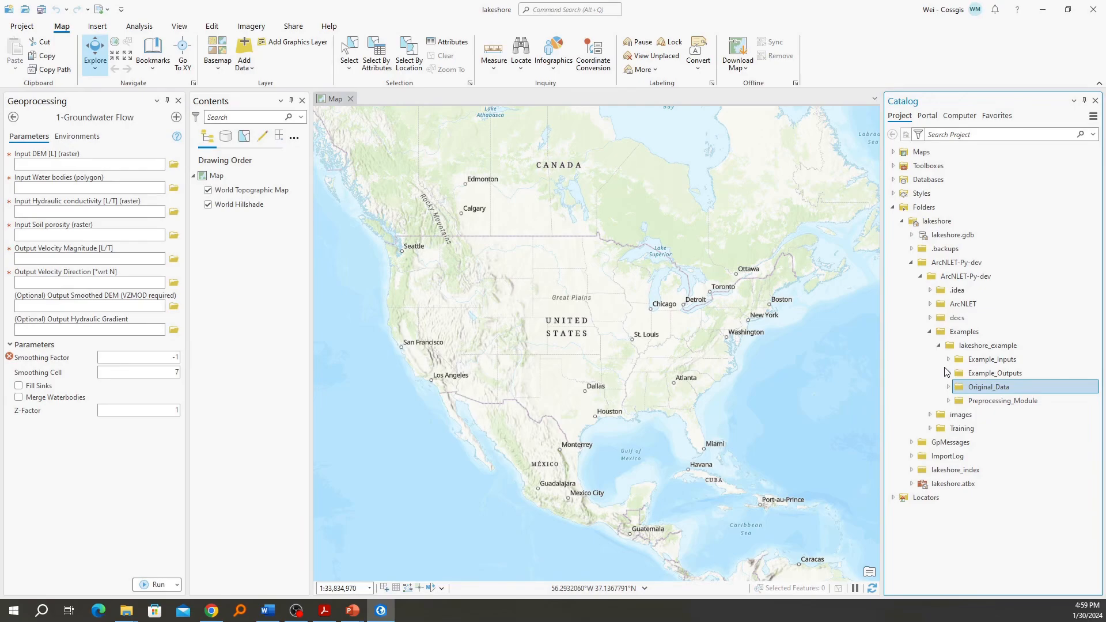
Add all five datasets in Example_Inputs, from hydr_cond.img through waterbodies.shp, to the map
click(972, 360)
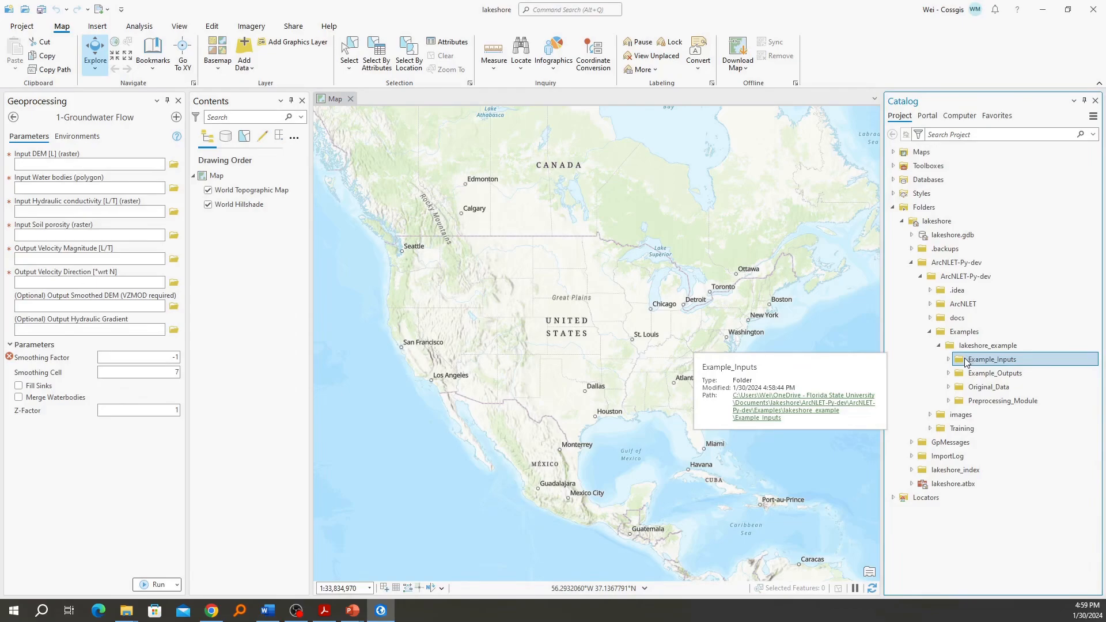
click(949, 360)
click(993, 375)
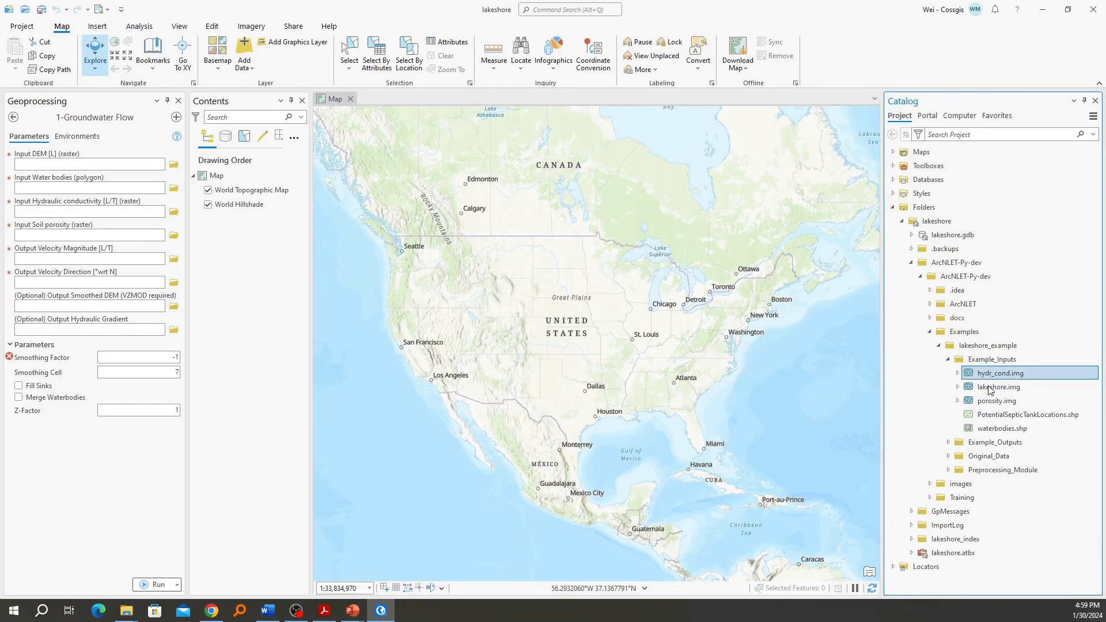
shift+click(987, 431)
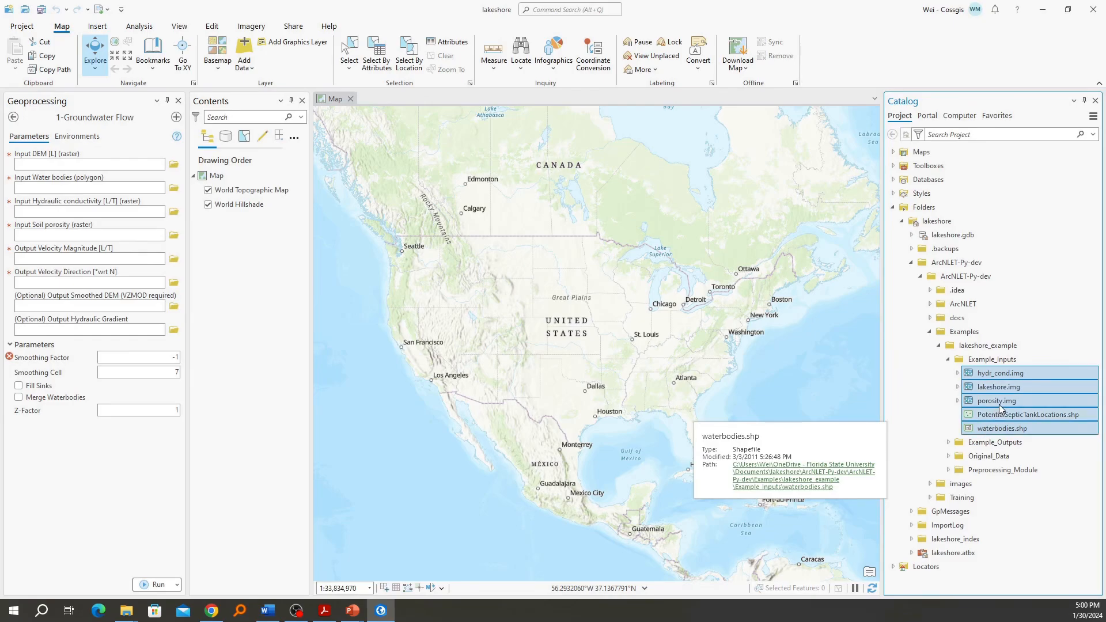
drag(1000, 405, 239, 196)
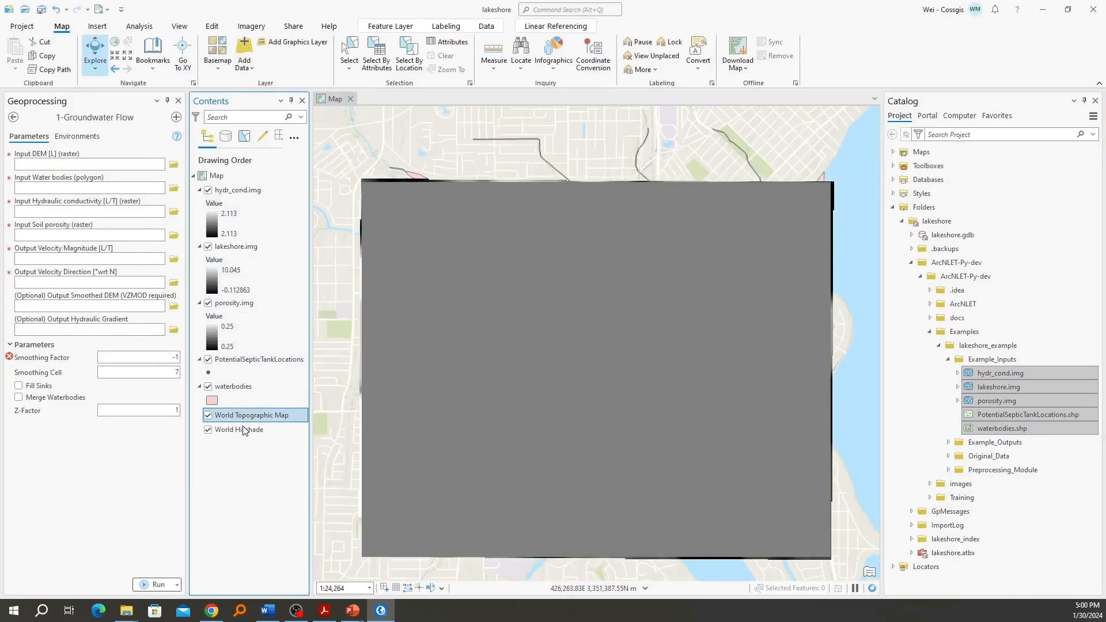
Remove the World Topographic Map and World Hillshade basemaps, and hide every remaining layer except lakeshore.img
right_click(244, 430)
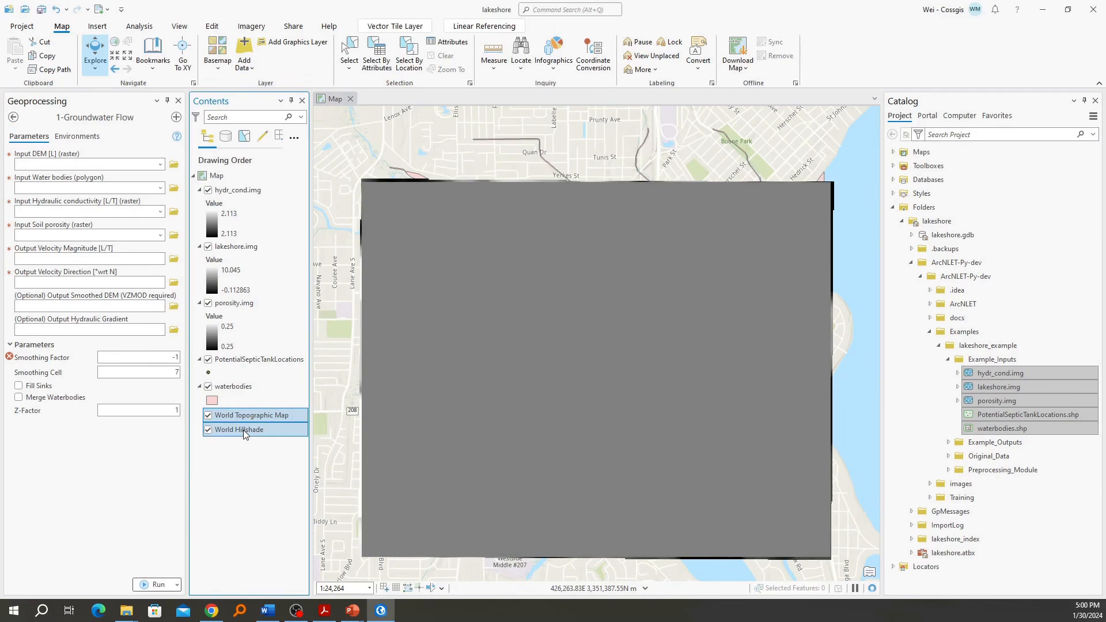
click(281, 215)
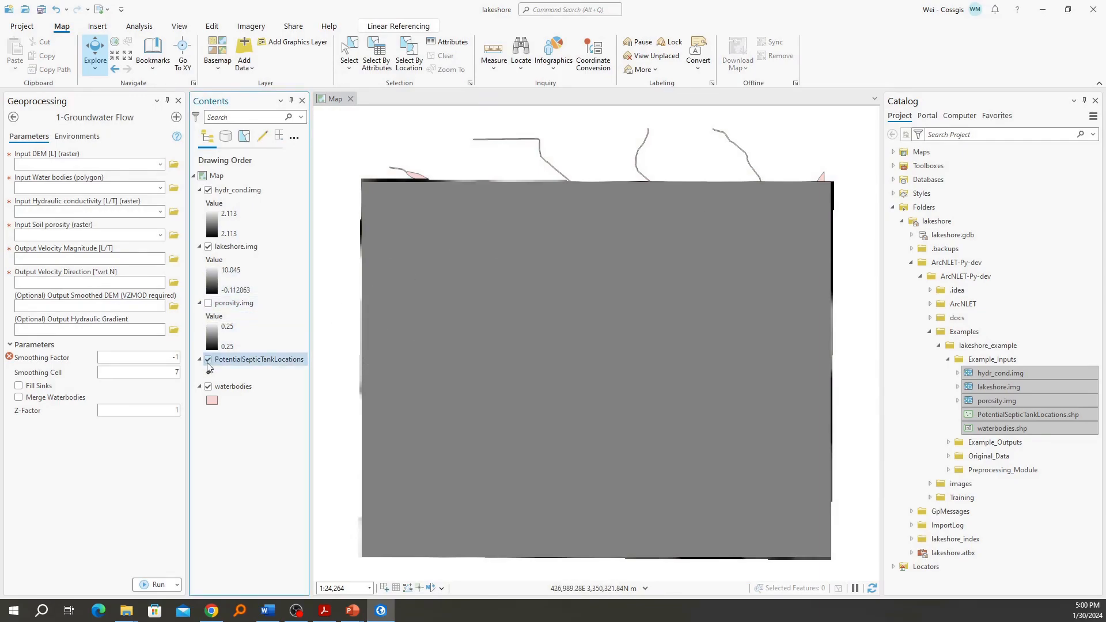
click(212, 401)
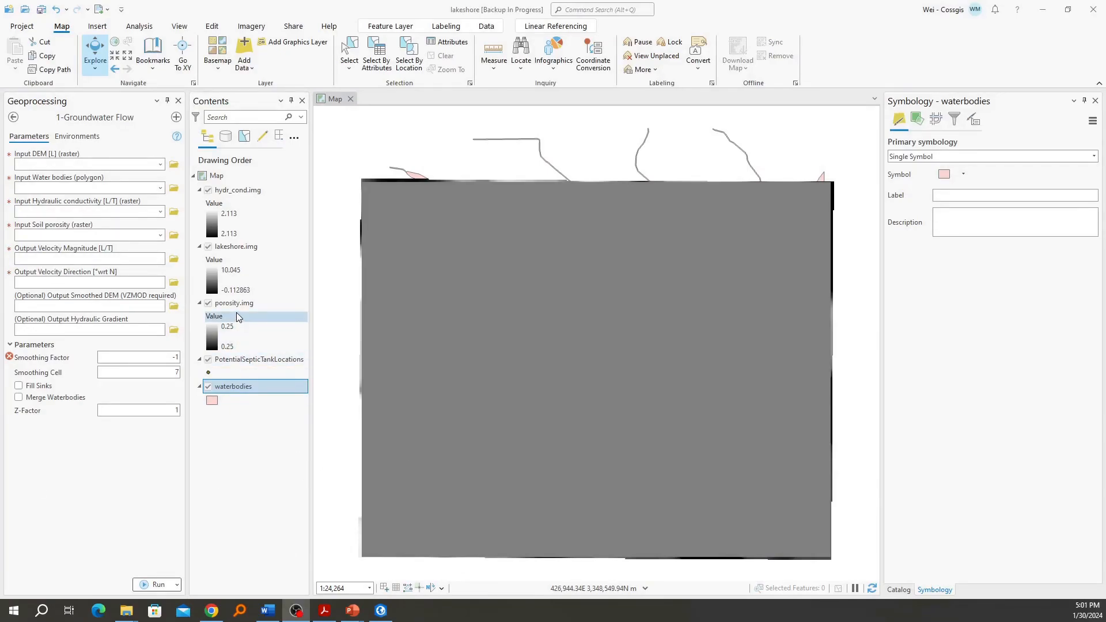
click(244, 250)
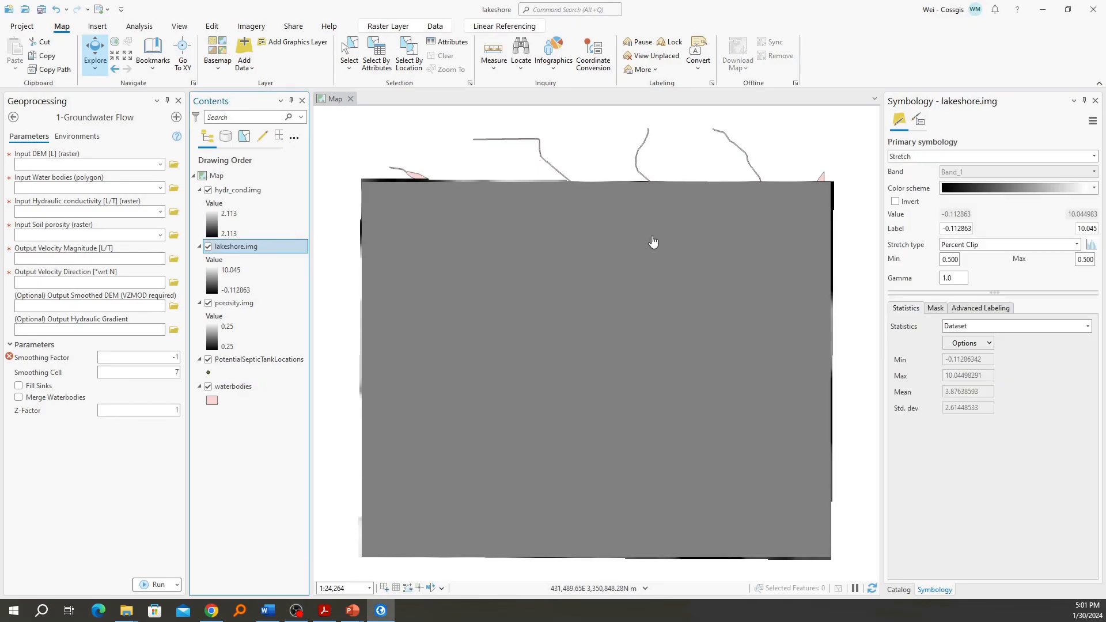
click(208, 191)
click(208, 303)
click(208, 359)
click(208, 386)
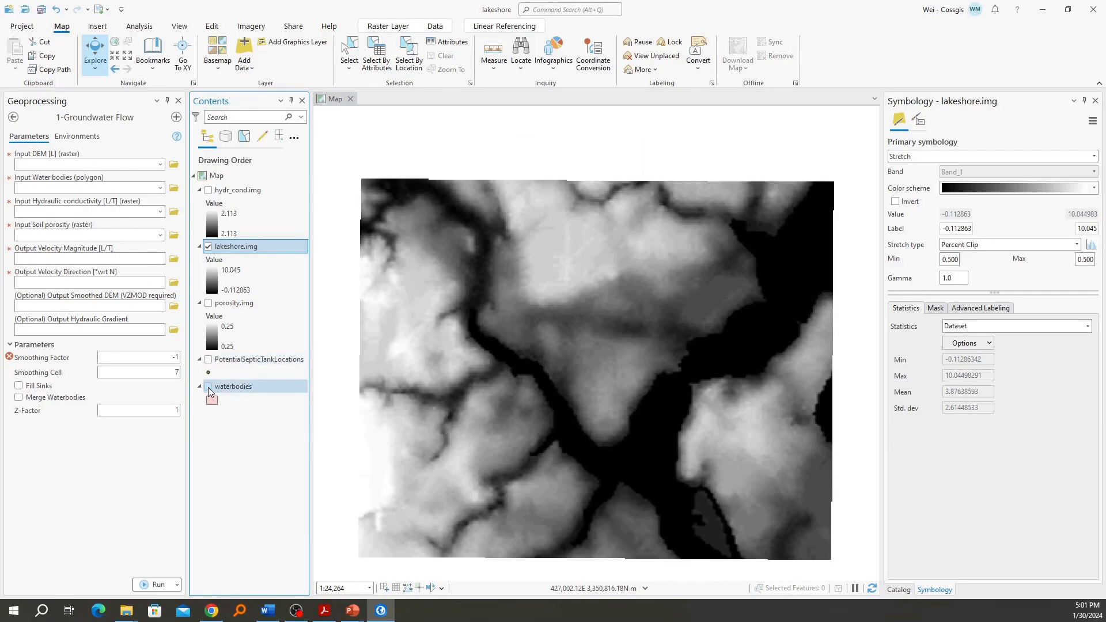
Apply a green-yellow-brown-white elevation color scheme to the lakeshore.img raster and inspect it on the map
click(1094, 188)
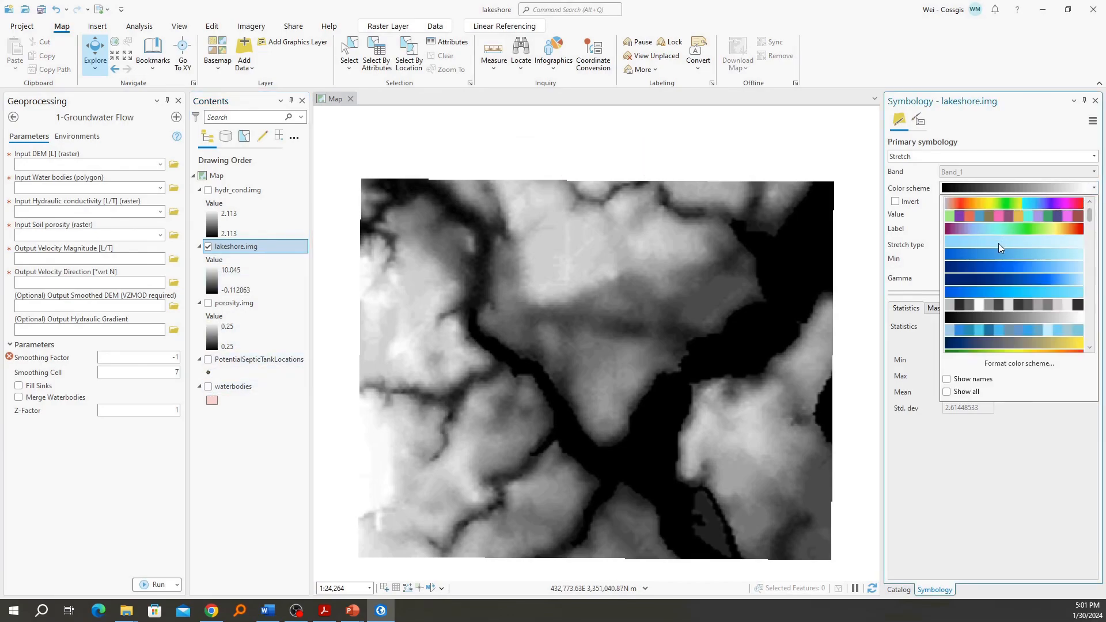
scroll(1031, 305, down, 4)
click(1023, 306)
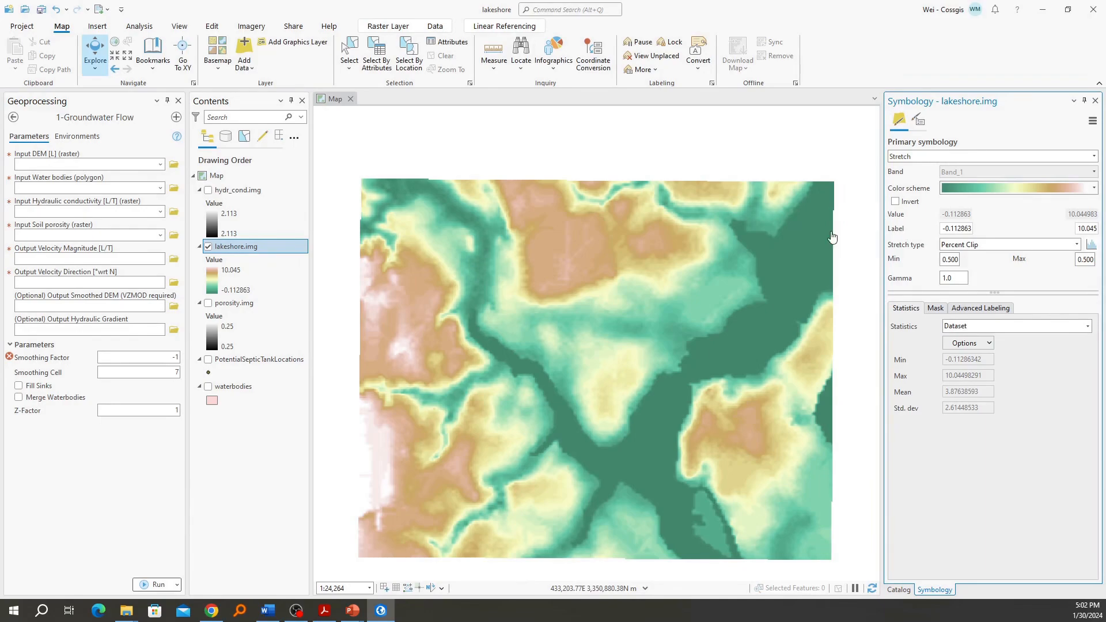
scroll(579, 416, up, 7)
scroll(753, 289, down, 5)
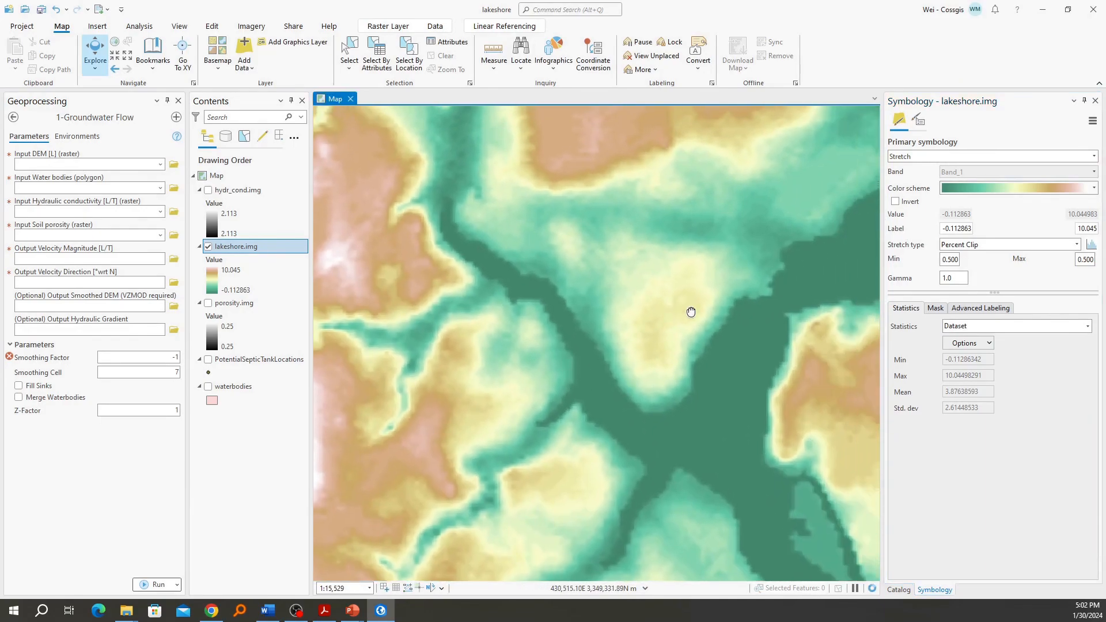
Show the waterbodies layer with the Water (area) symbol at the top of the drawing order
click(208, 387)
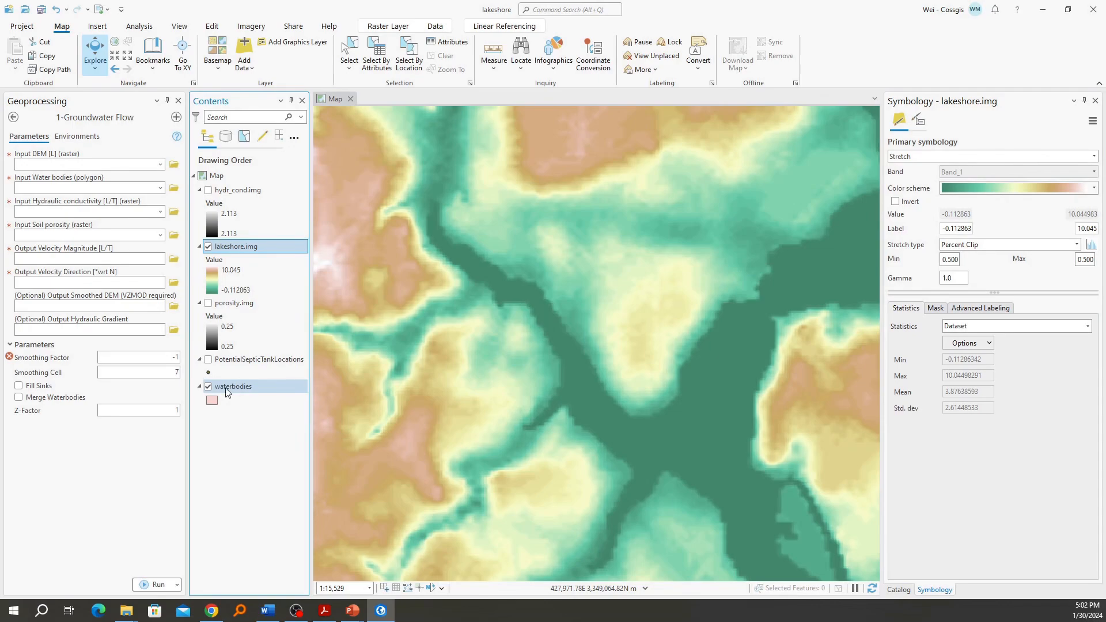
click(212, 401)
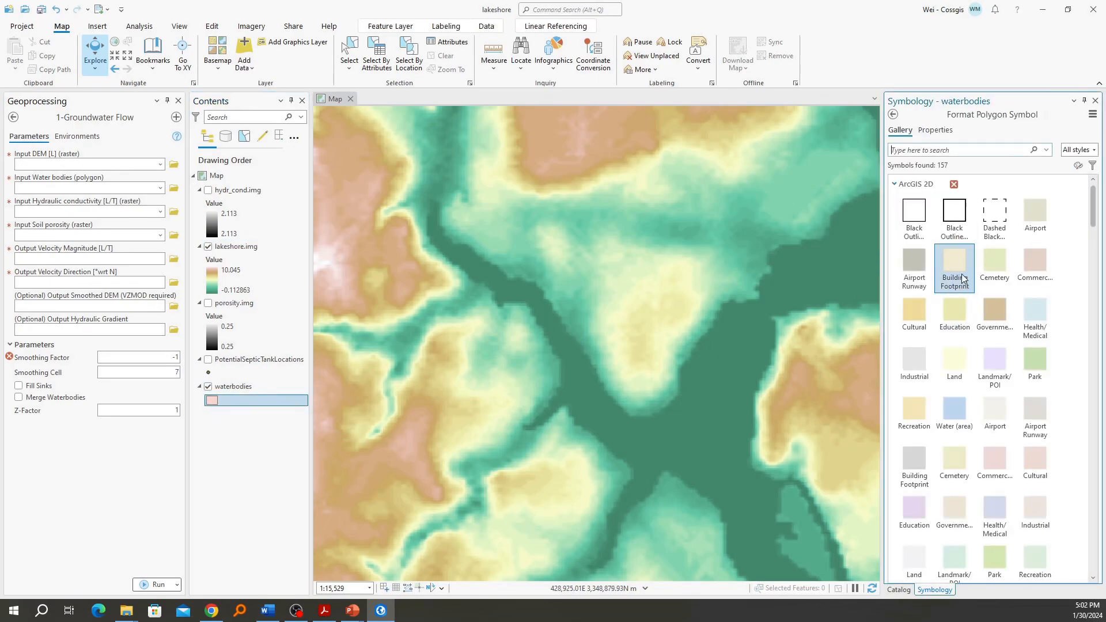
click(953, 408)
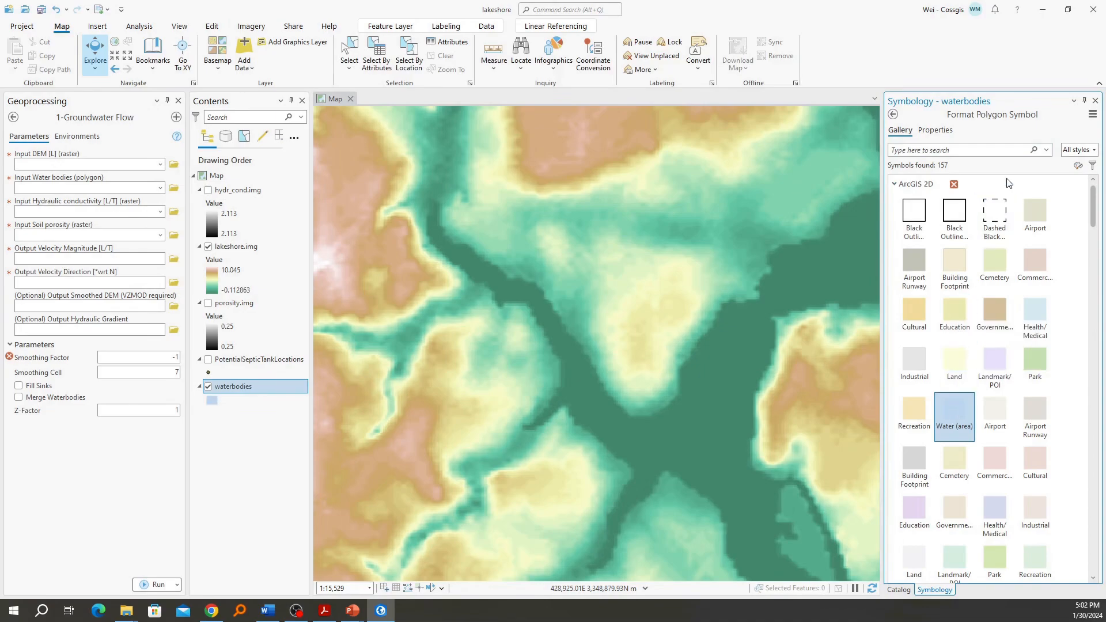
click(1096, 100)
drag(235, 394, 246, 196)
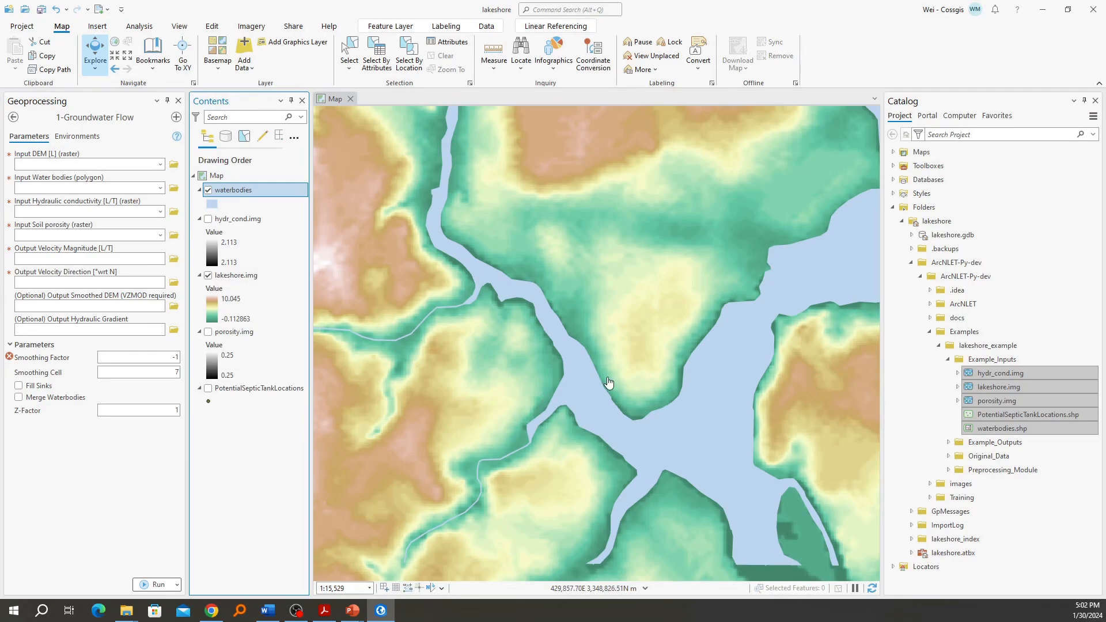
scroll(650, 375, up, 2)
scroll(650, 375, down, 2)
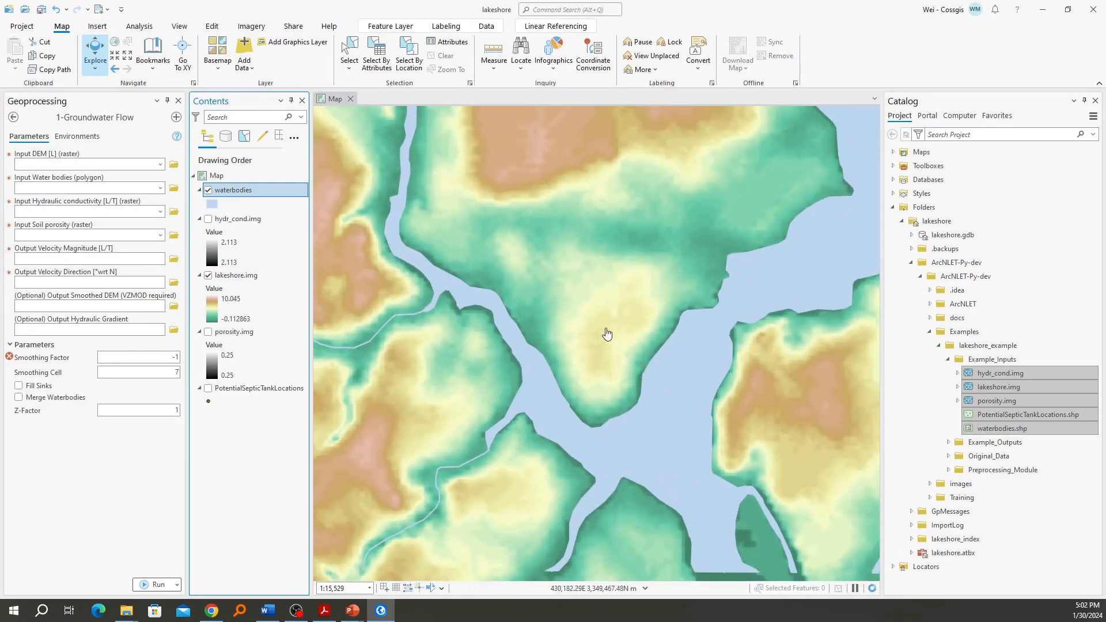
Show the PotentialSepticTankLocations layer and place it above waterbodies in the drawing order
click(208, 389)
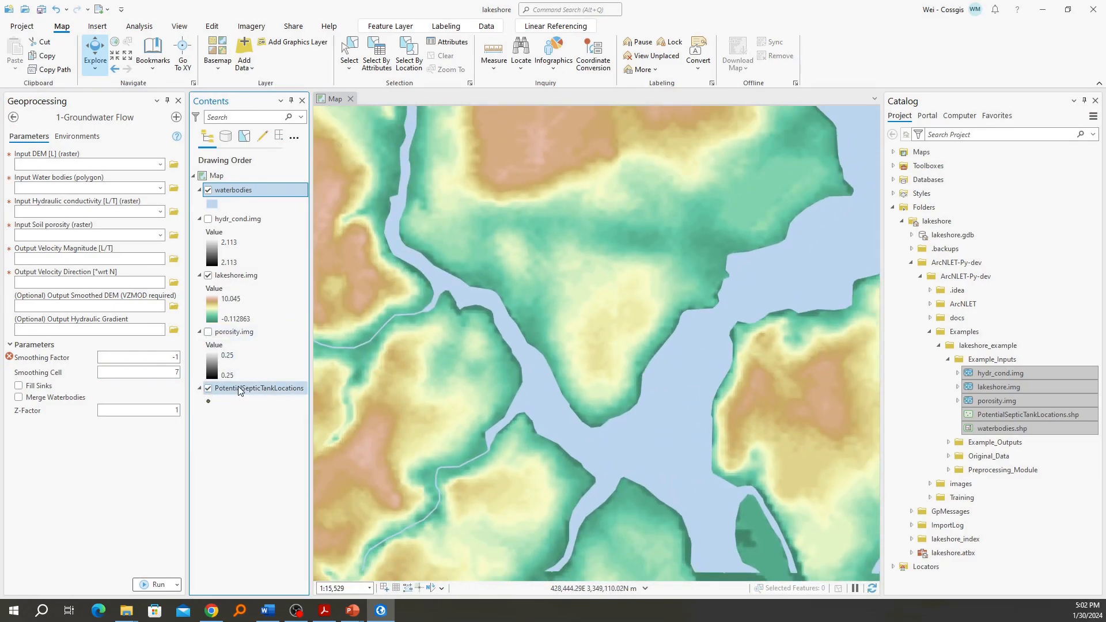
drag(239, 191, 238, 188)
scroll(597, 368, down, 2)
scroll(597, 368, up, 2)
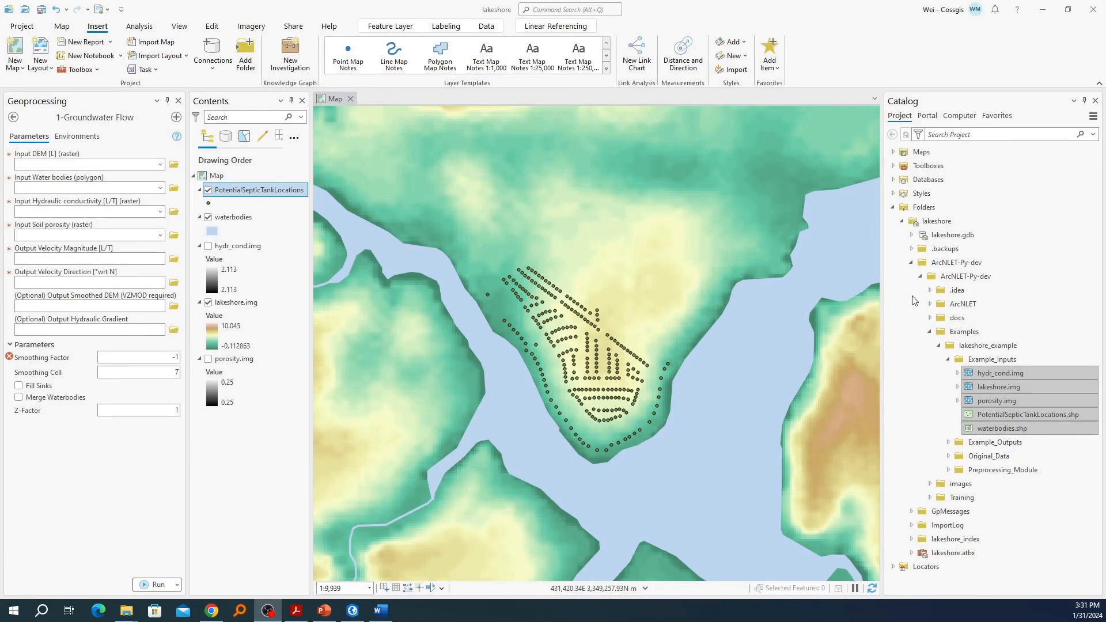
View the 0-Preprocessing tool's parameters from the ArcNLET toolbox, and switch to a fresh 1-Groundwater Flow tool
click(931, 305)
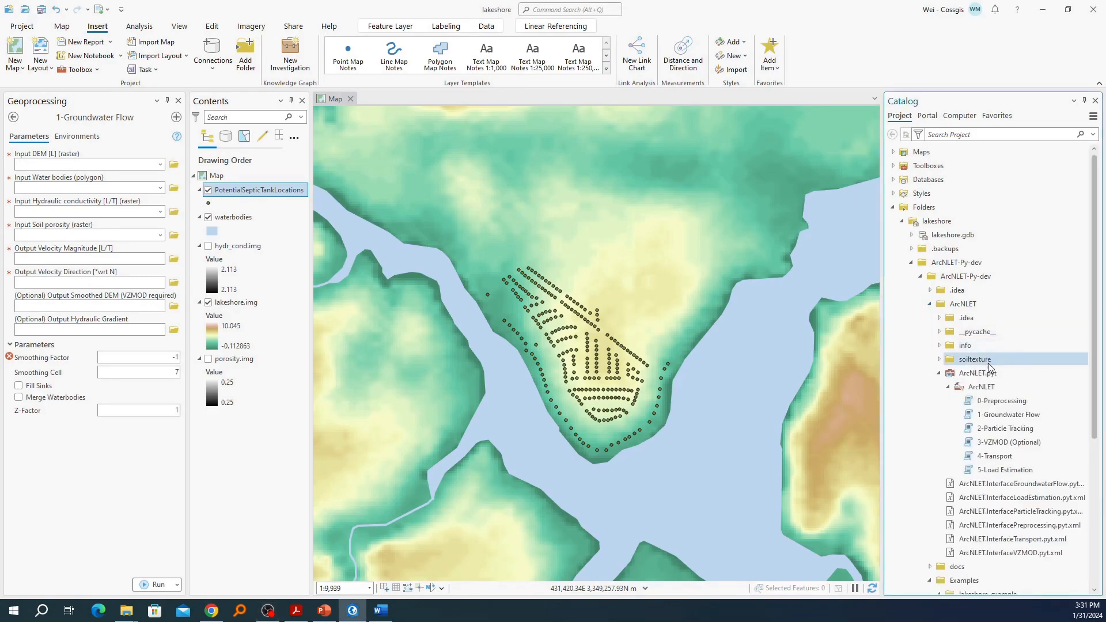
double_click(992, 403)
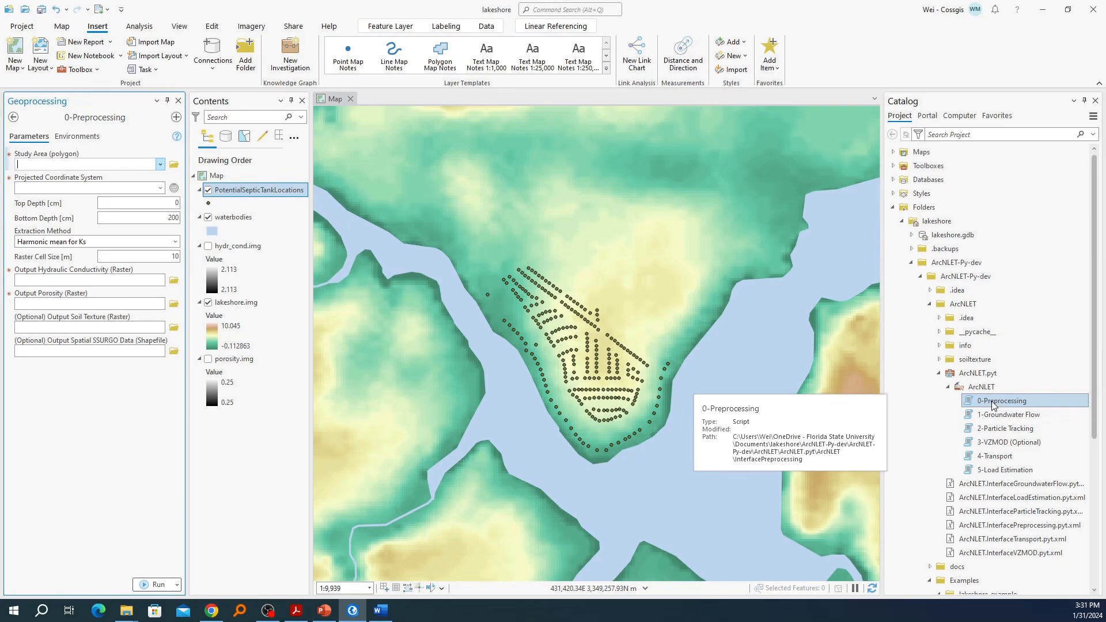
double_click(998, 415)
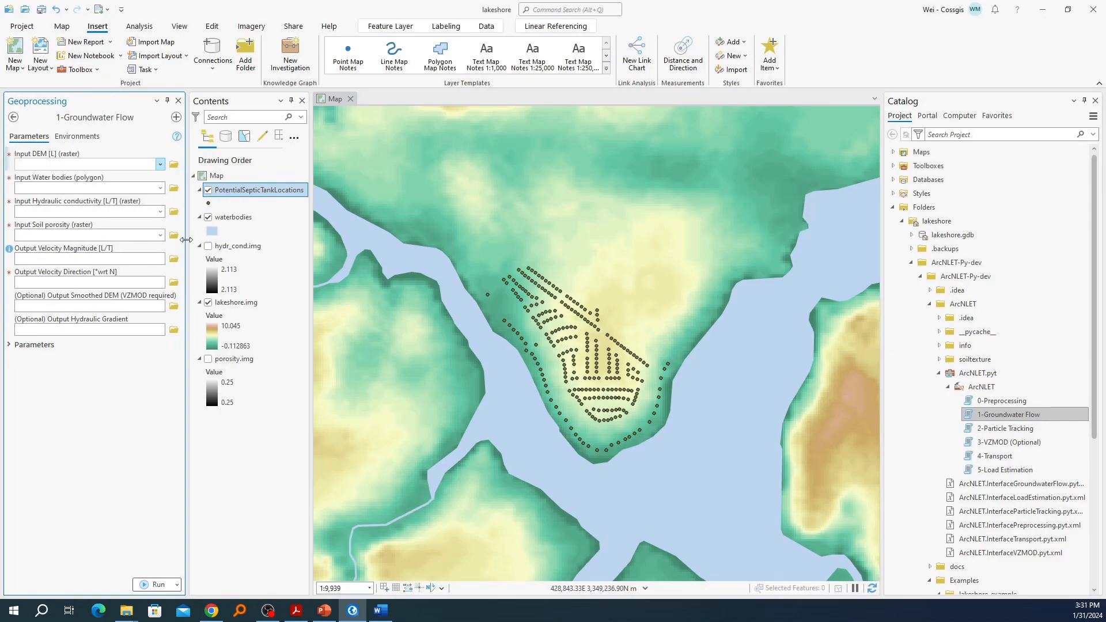
In 1-Groundwater Flow, set Input Water bodies to the waterbodies layer and Input DEM to lakeshore.img from Example_Inputs
click(232, 218)
drag(130, 196, 92, 188)
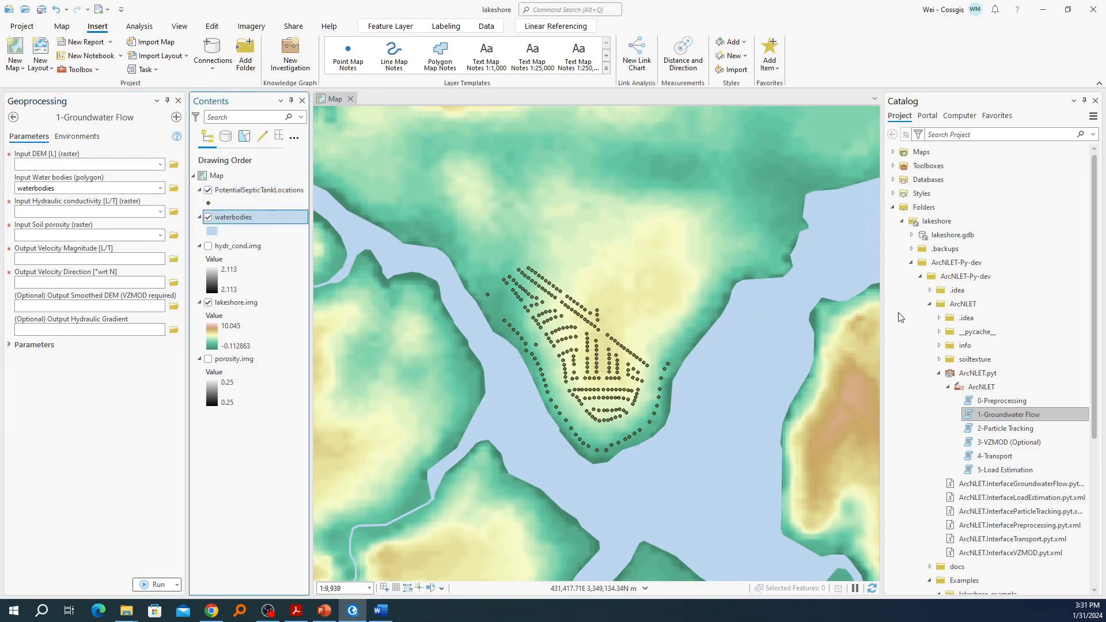
scroll(991, 404, down, 8)
click(999, 408)
drag(999, 408, 74, 167)
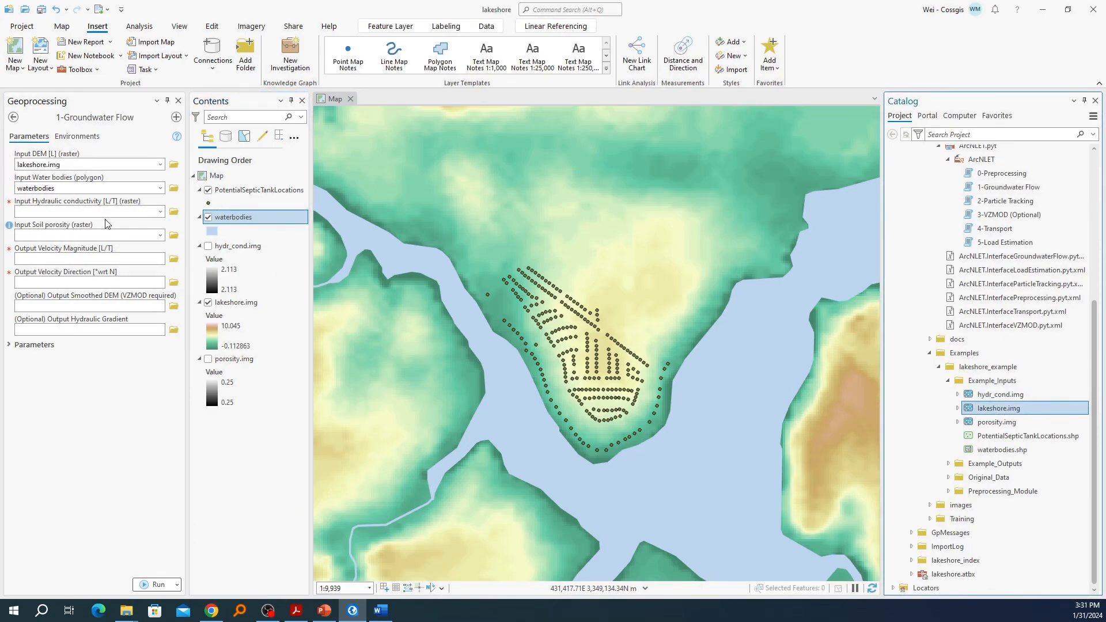
Set Input Hydraulic conductivity to hydr_cond.img and Input Soil porosity to porosity.img
click(161, 212)
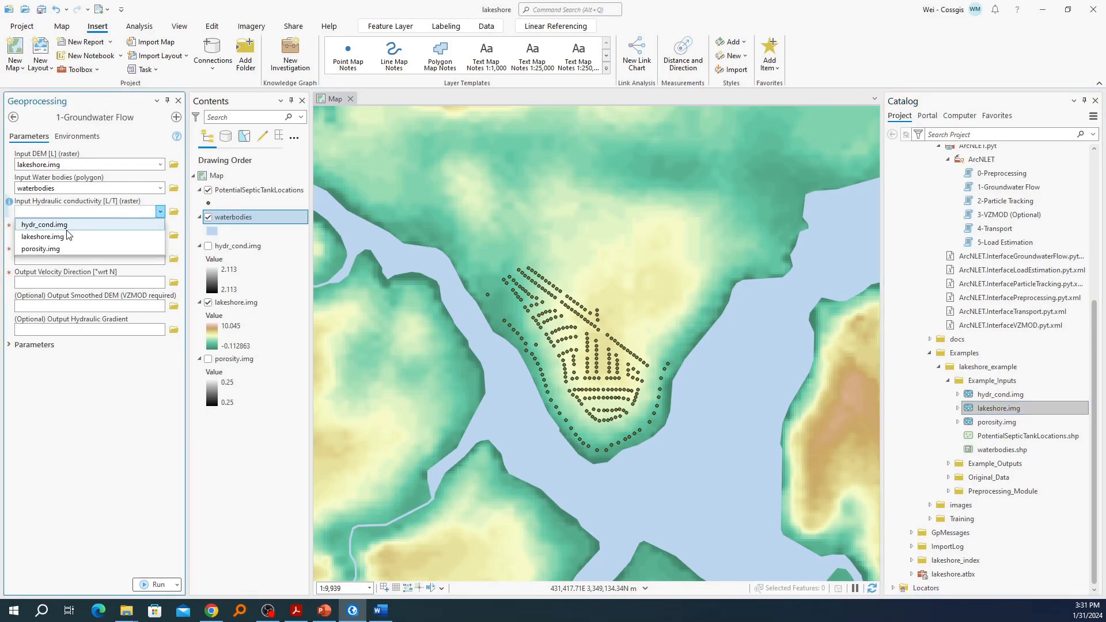
click(69, 226)
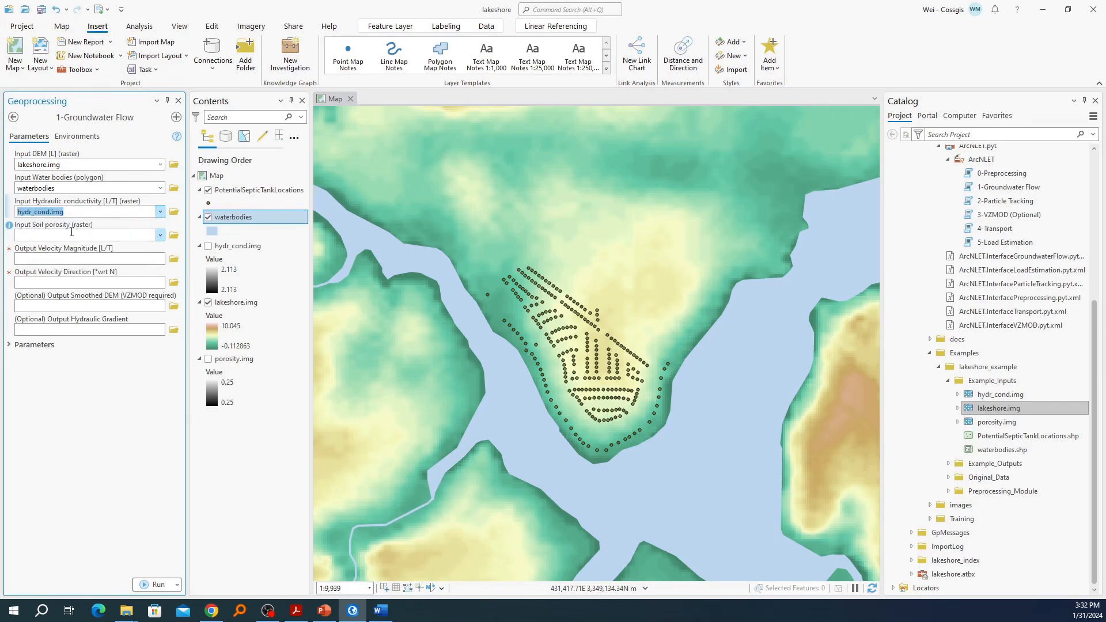
click(171, 236)
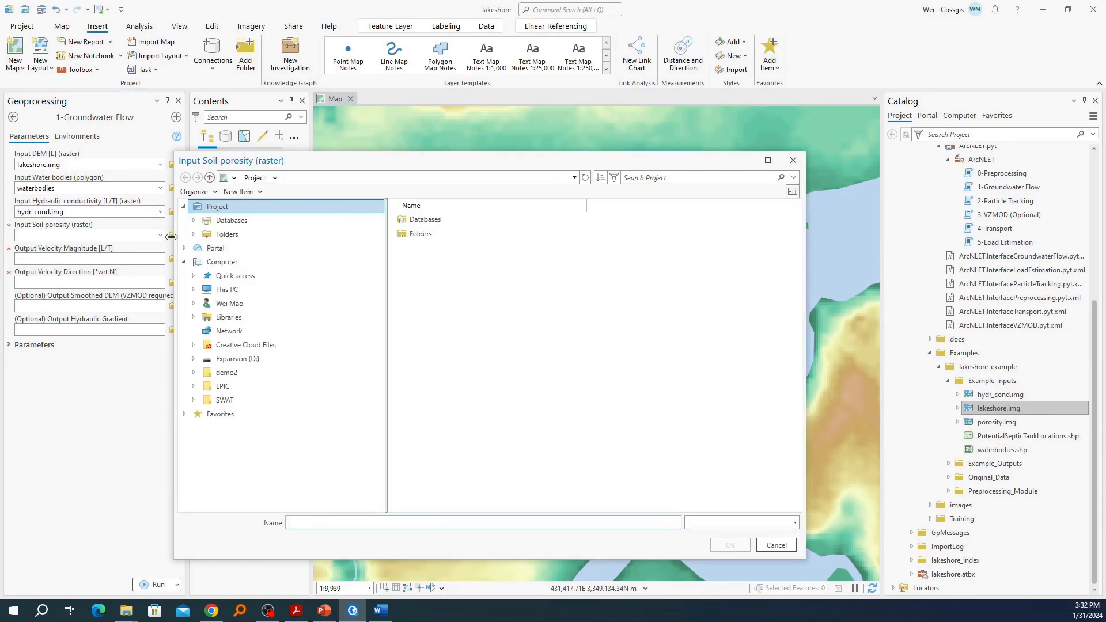
click(420, 250)
click(729, 545)
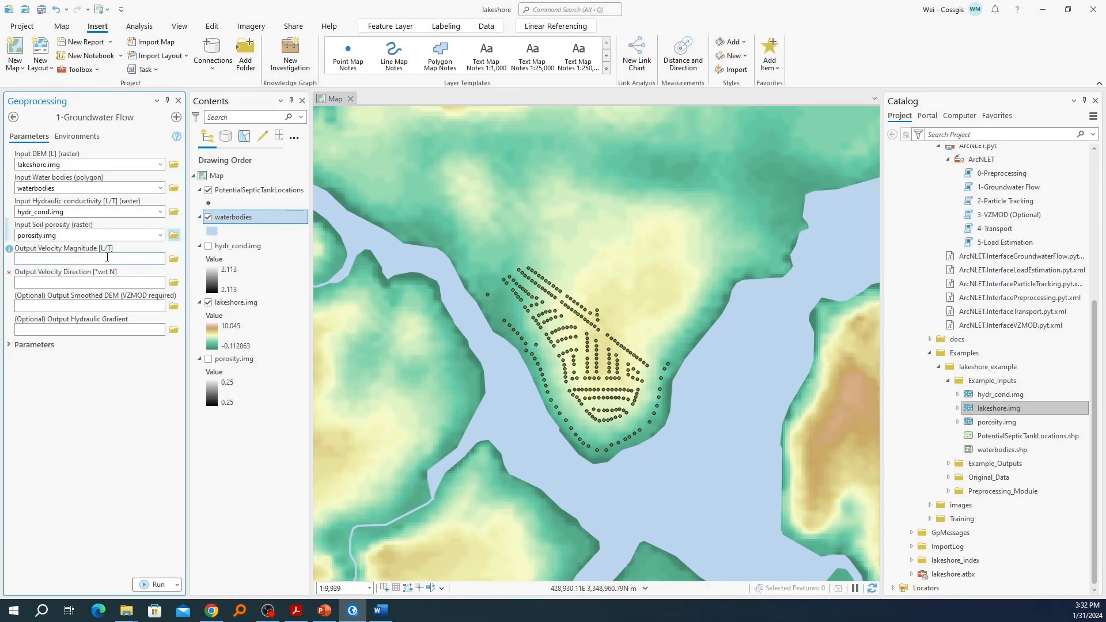
From the Output Velocity Magnitude browser, create a folder named Example_Outputs_2024 inside Examples\lakeshore_example
click(107, 258)
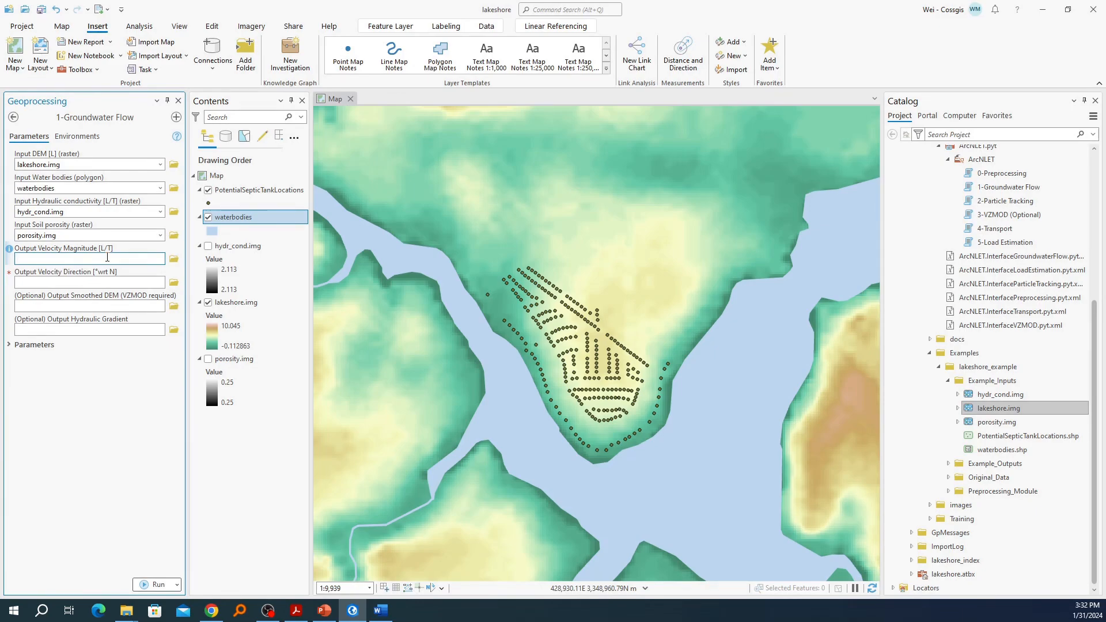
click(175, 260)
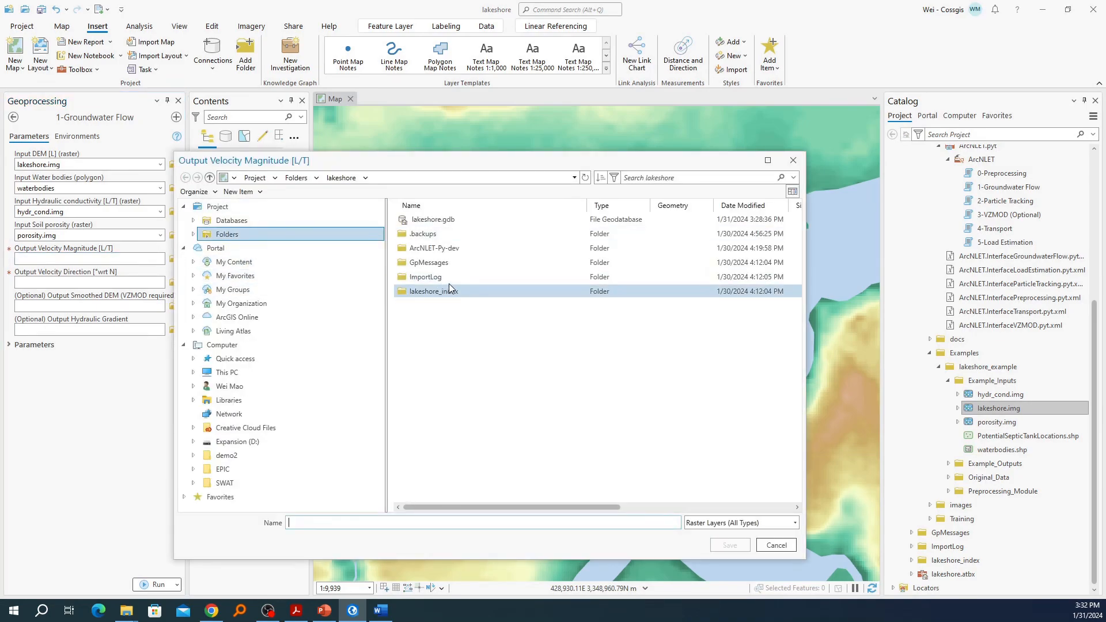
click(474, 245)
double_click(475, 248)
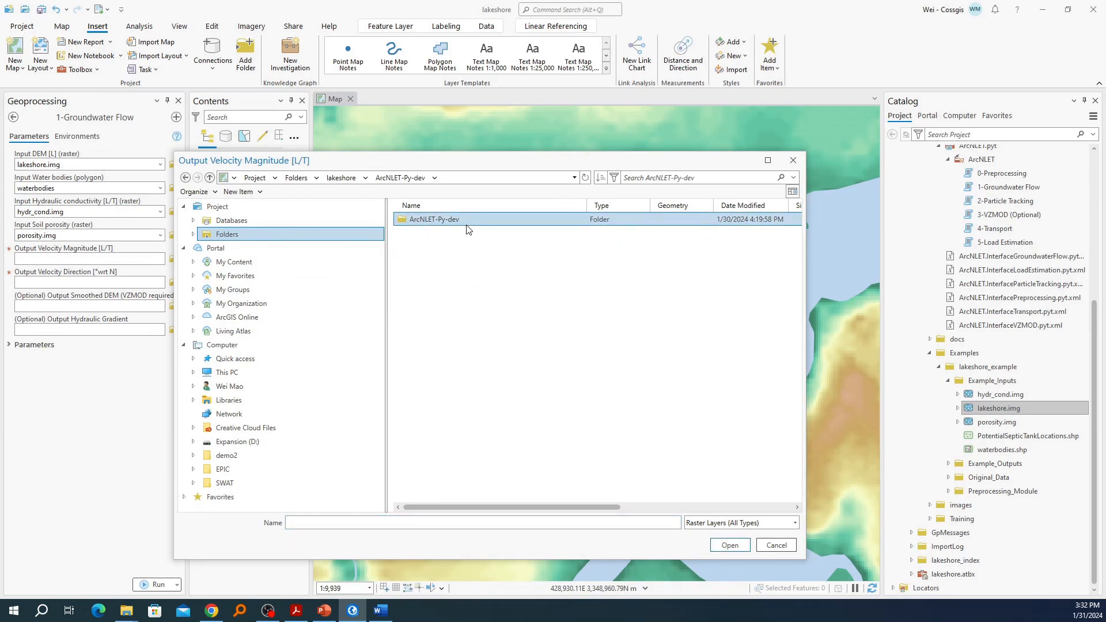
double_click(461, 220)
click(460, 264)
double_click(460, 266)
double_click(462, 219)
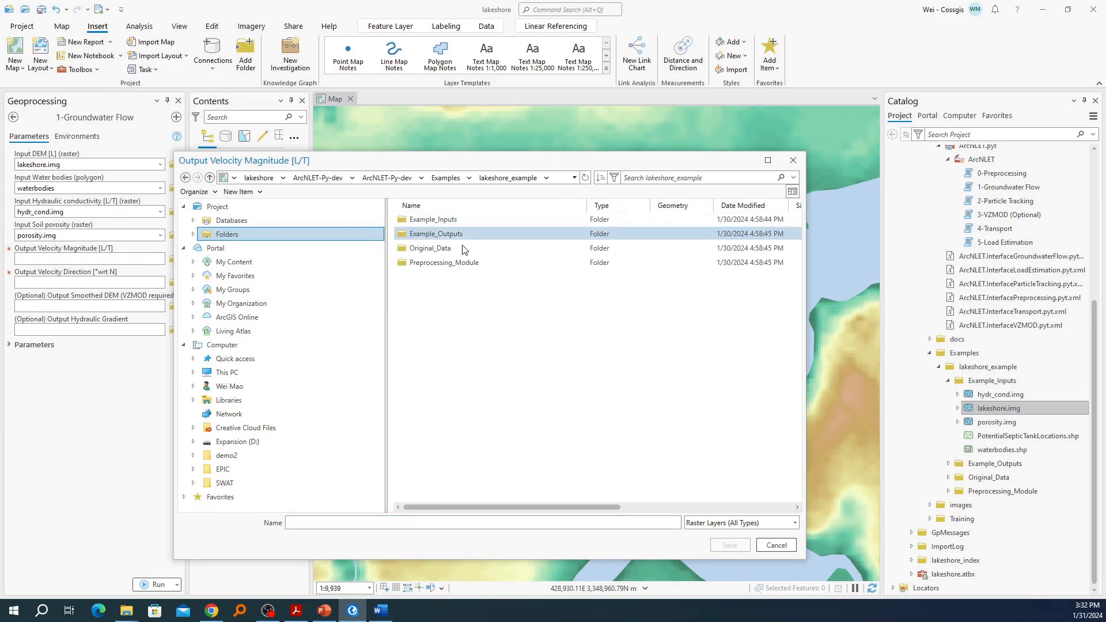
right_click(459, 388)
click(493, 381)
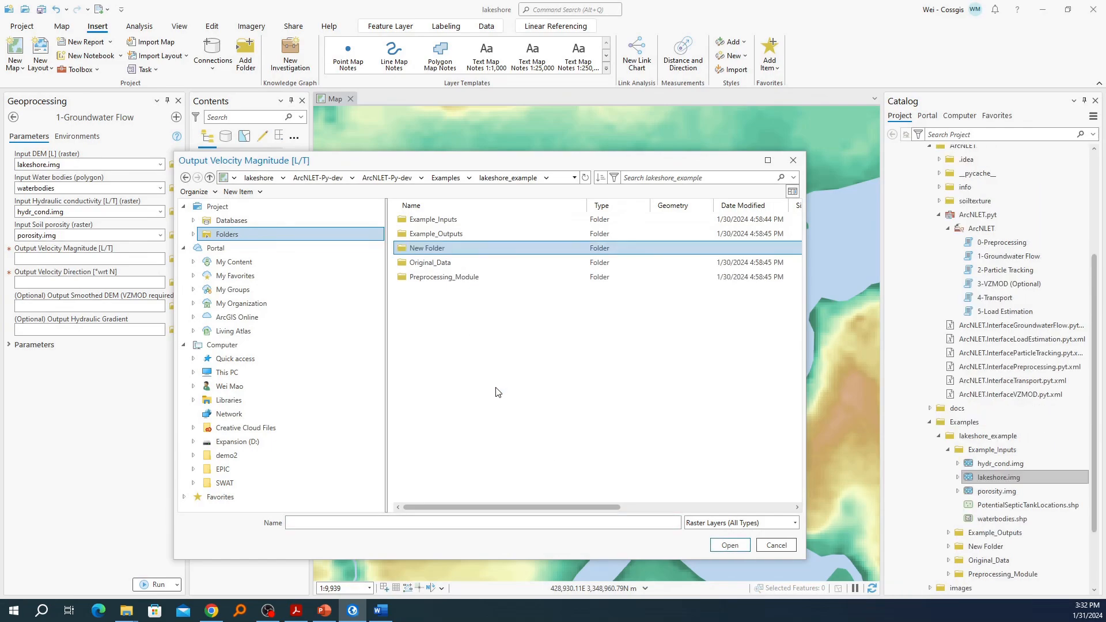
text(Example_)
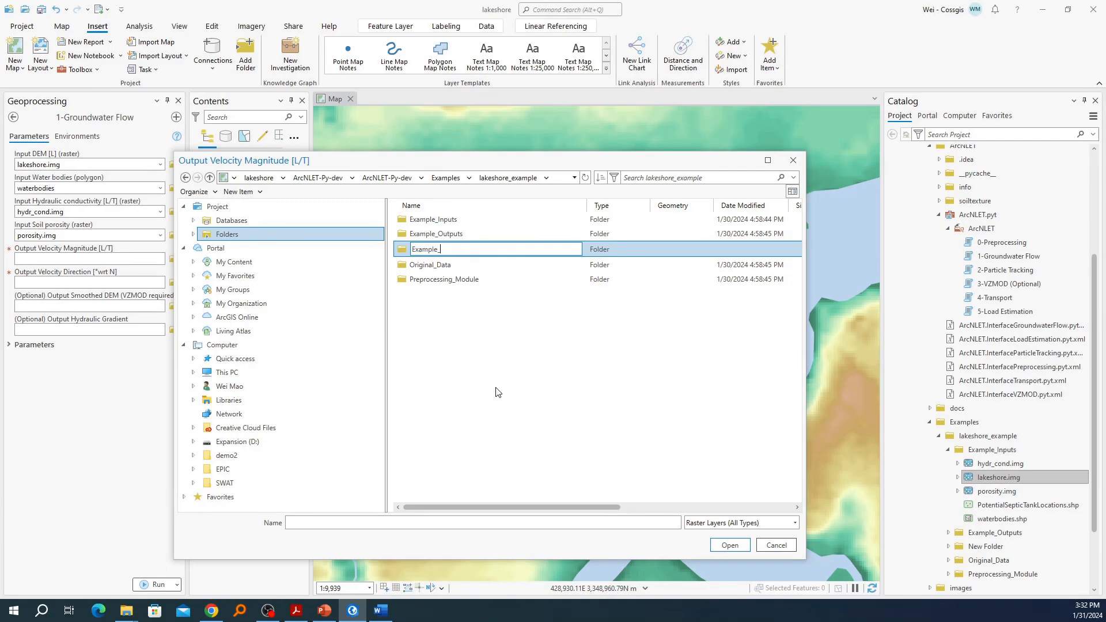
text(Outputs_2024)
key(Return)
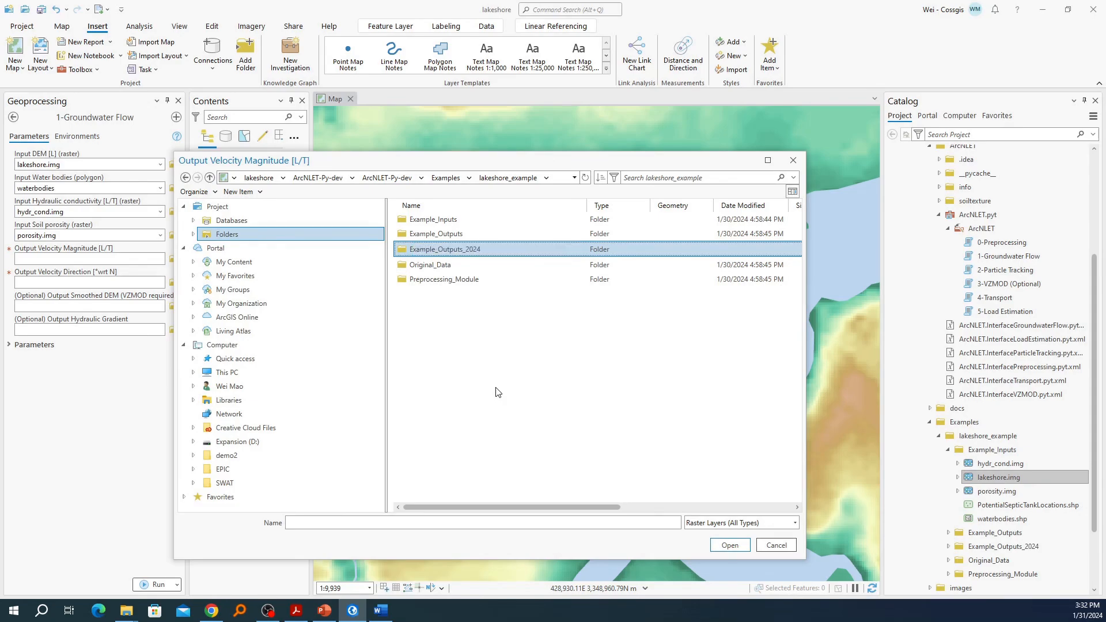
Set Output Velocity Magnitude to a raster named demo_velo in the Example_Outputs_2024 folder
click(727, 544)
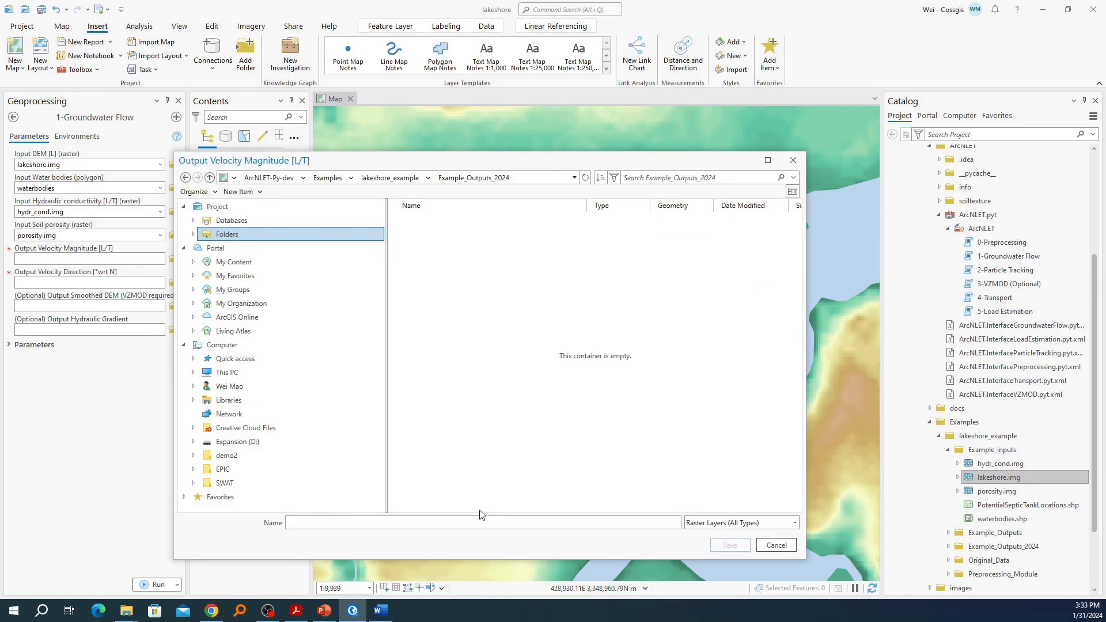
text(demo_velo)
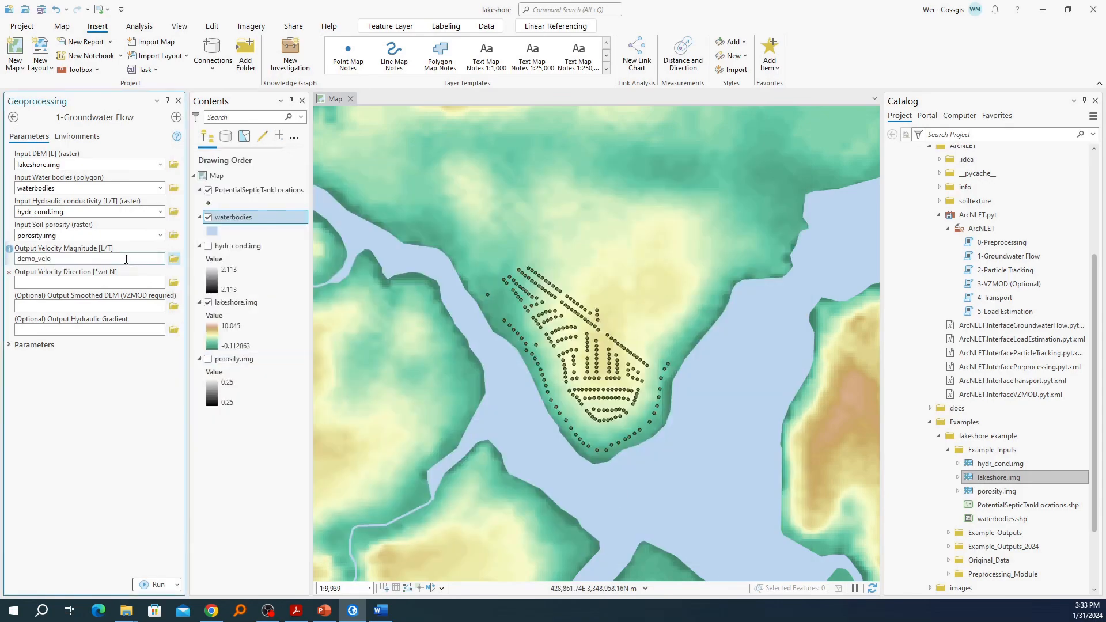
click(729, 545)
Set Output Velocity Direction to a raster named demo_velodir in lakeshore_example's Example_Outputs_2024 folder
click(174, 283)
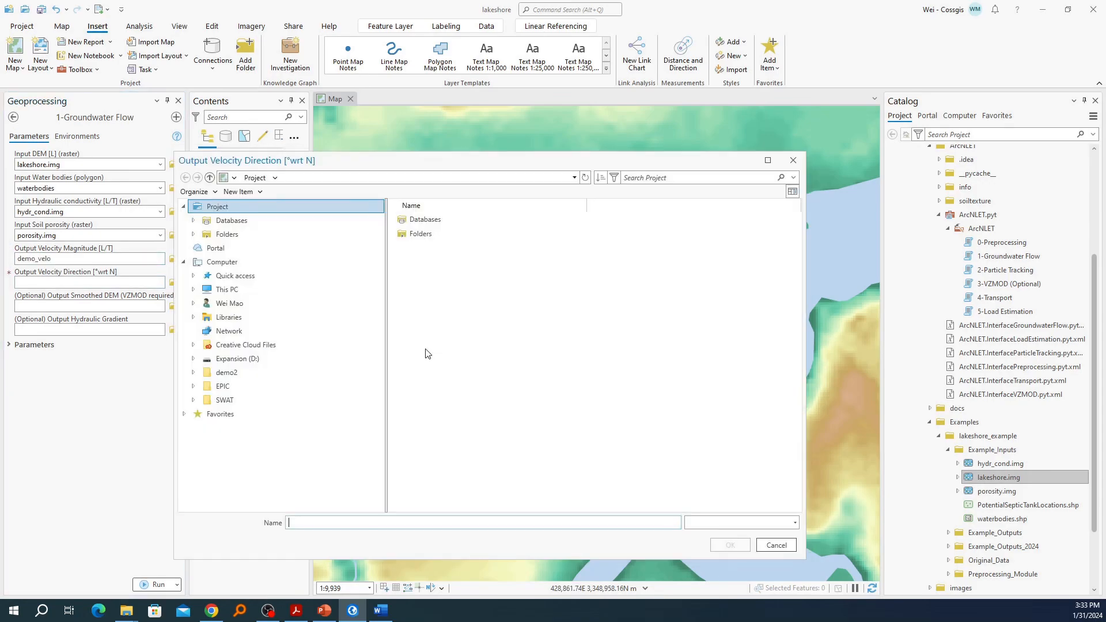
double_click(450, 248)
double_click(449, 220)
double_click(449, 262)
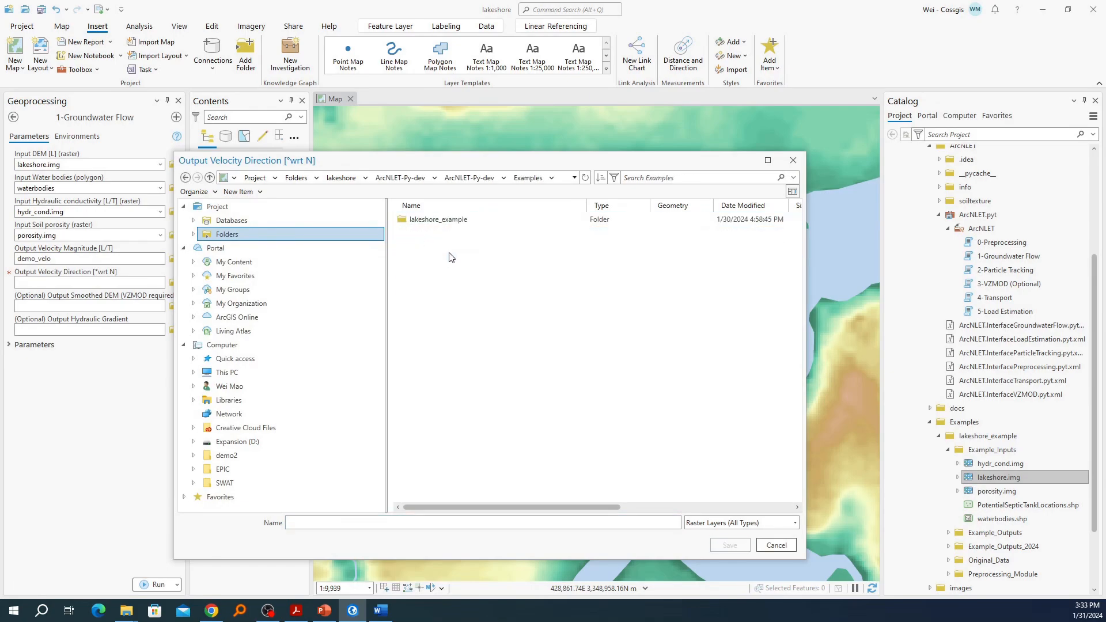
double_click(457, 222)
double_click(478, 249)
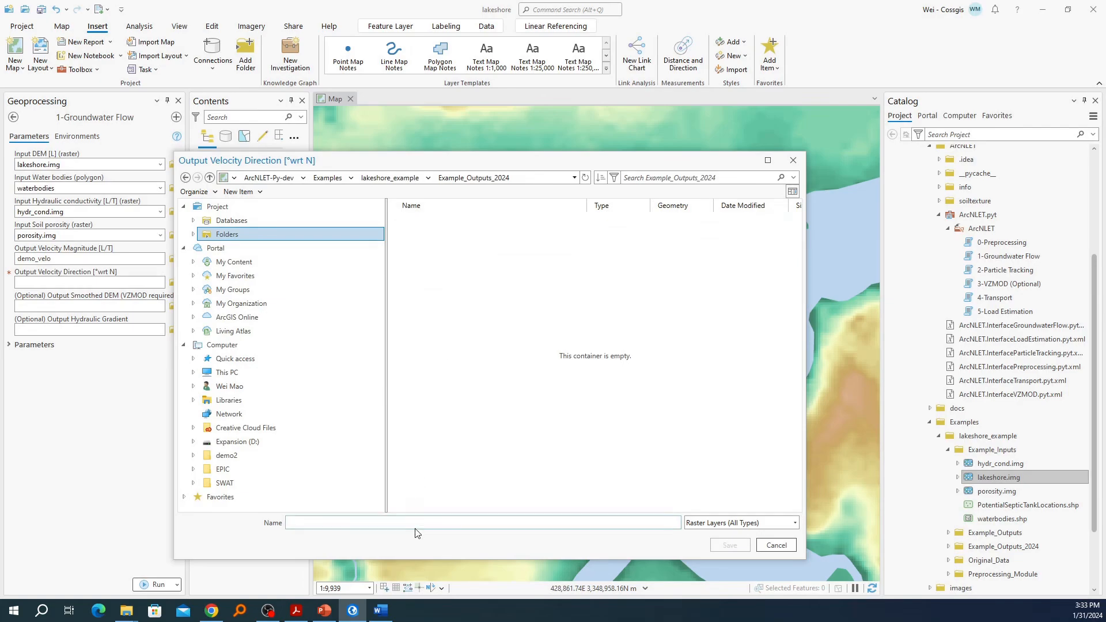
text(demo_velodir)
click(730, 545)
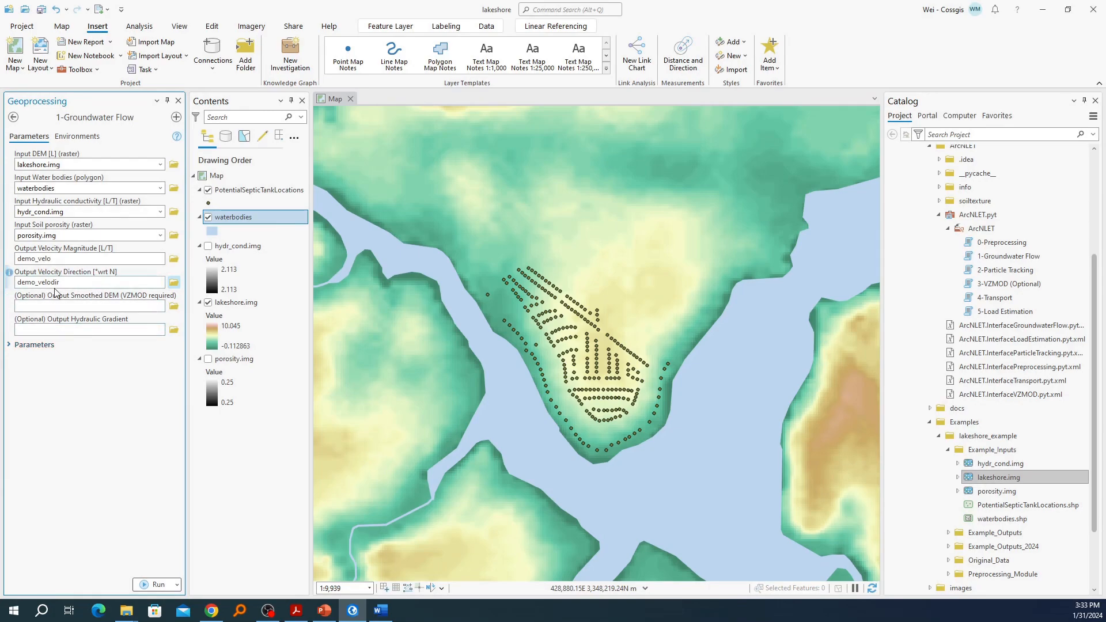
Set the Smoothing Factor to 50 and run the 1-Groundwater Flow tool
click(52, 349)
drag(150, 358, 185, 360)
text(50)
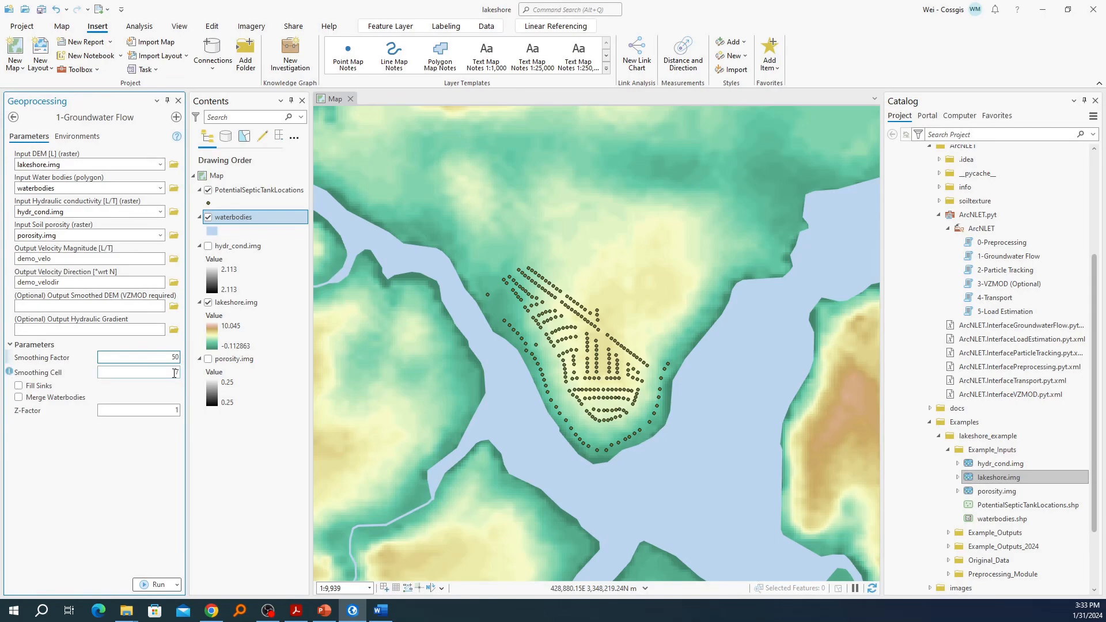
click(175, 373)
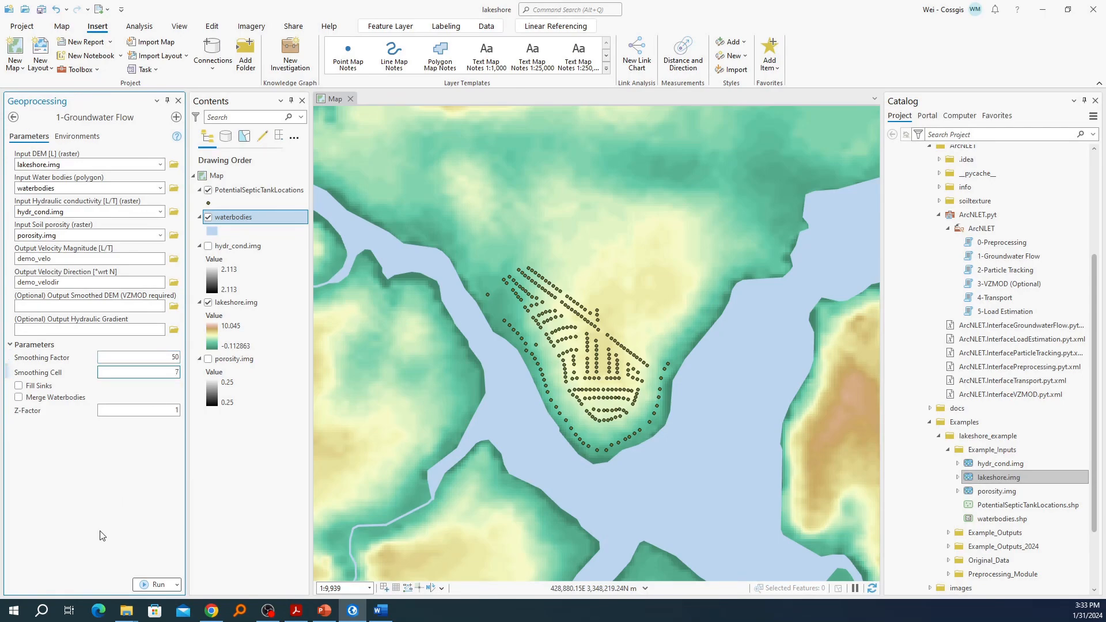
click(149, 587)
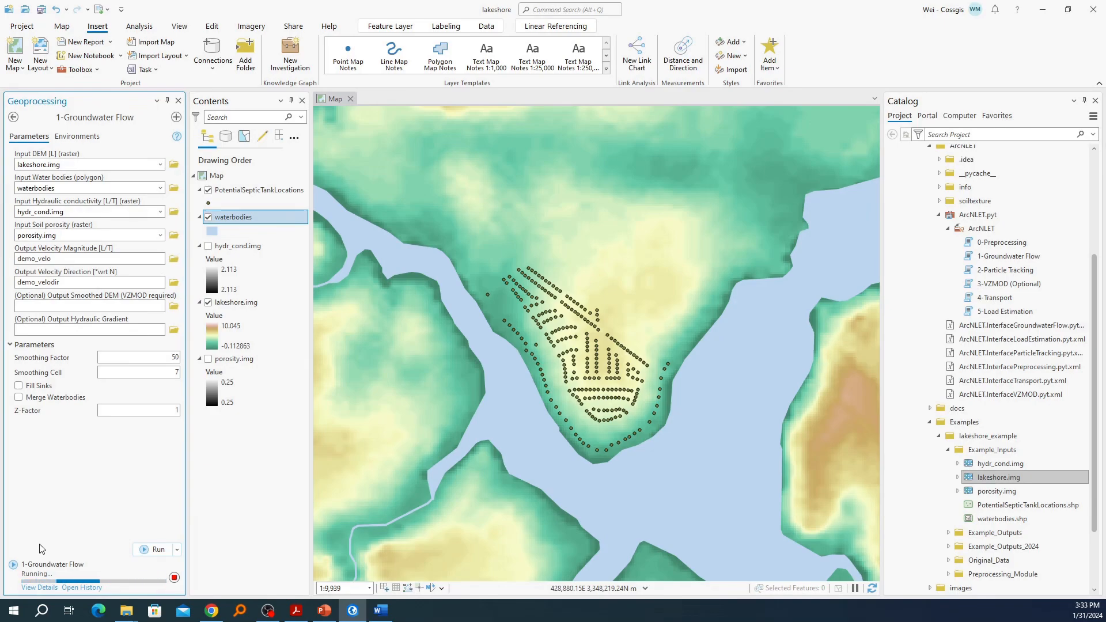
Review the 1-Groundwater Flow run messages, close the details, and return to the map
click(40, 588)
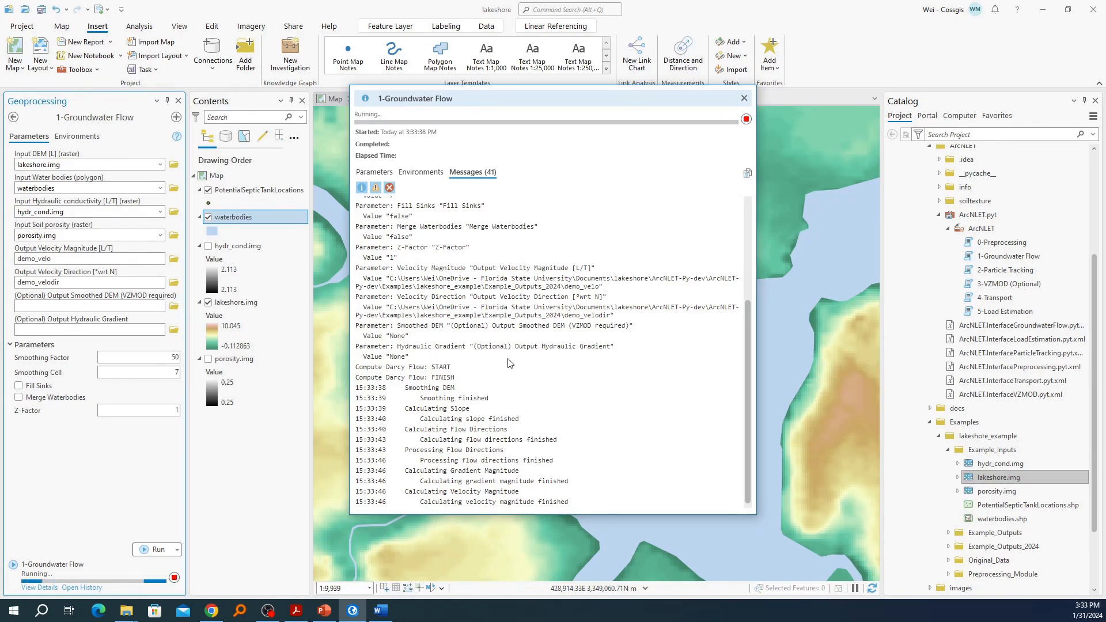
click(744, 98)
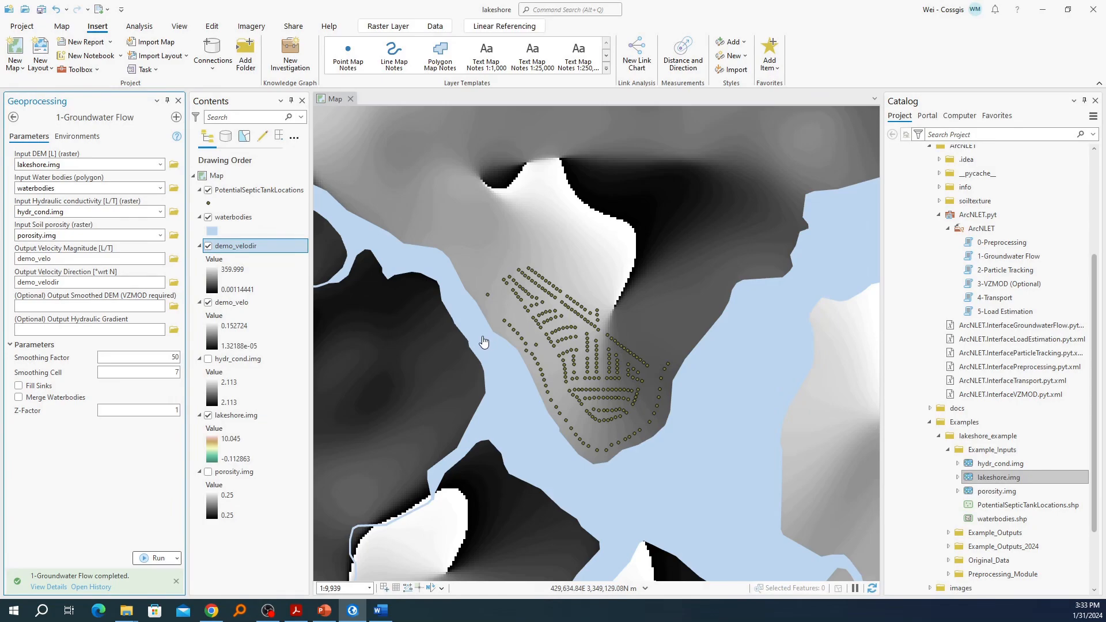
click(332, 99)
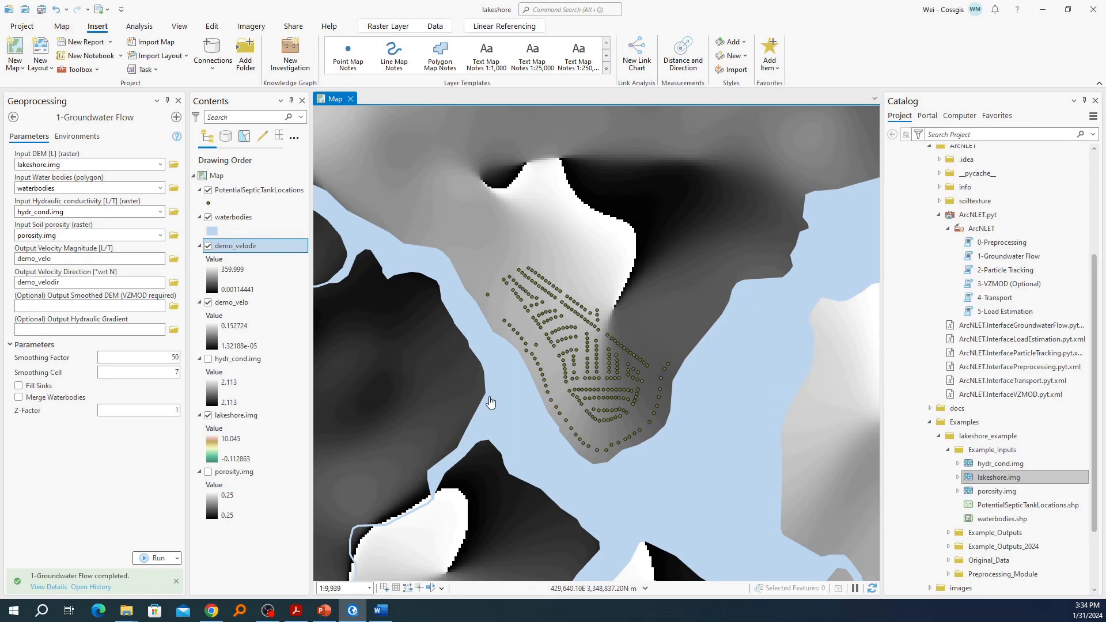
Switch to the Lakeshore example presentation in PowerPoint and present the slide on how the Groundwater Flow Module works, revealing its diagram
key(alt+Tab)
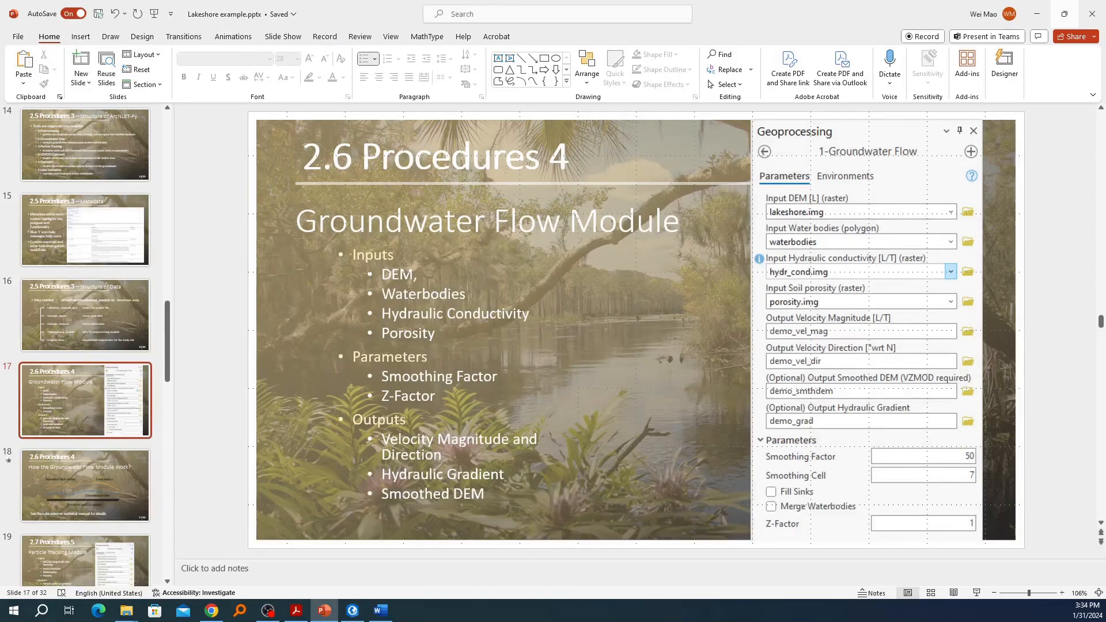
click(95, 491)
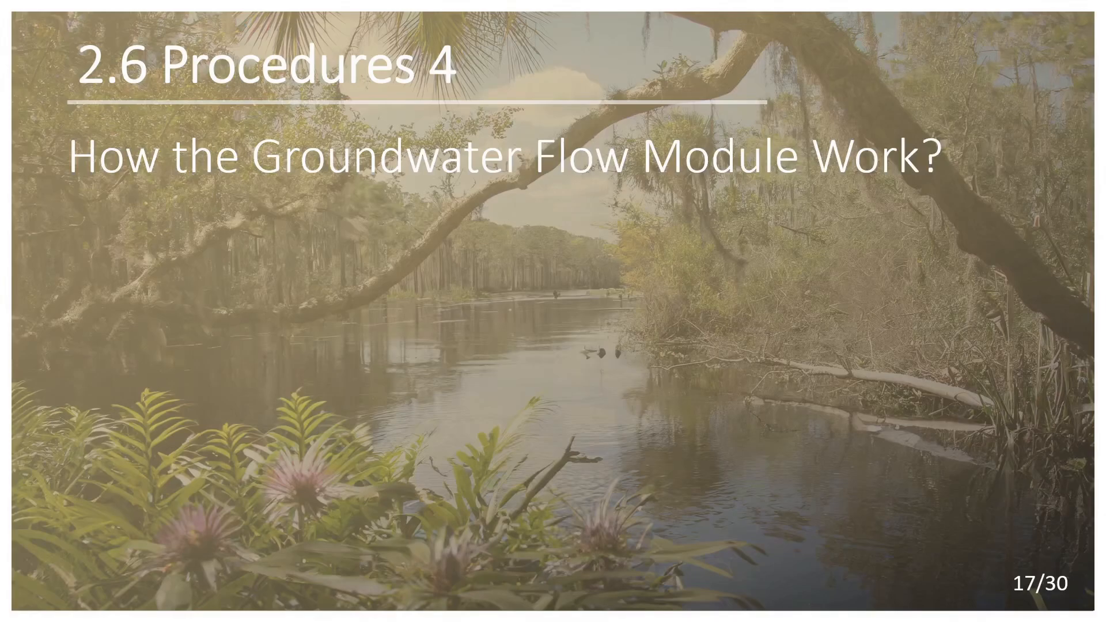
key(Right)
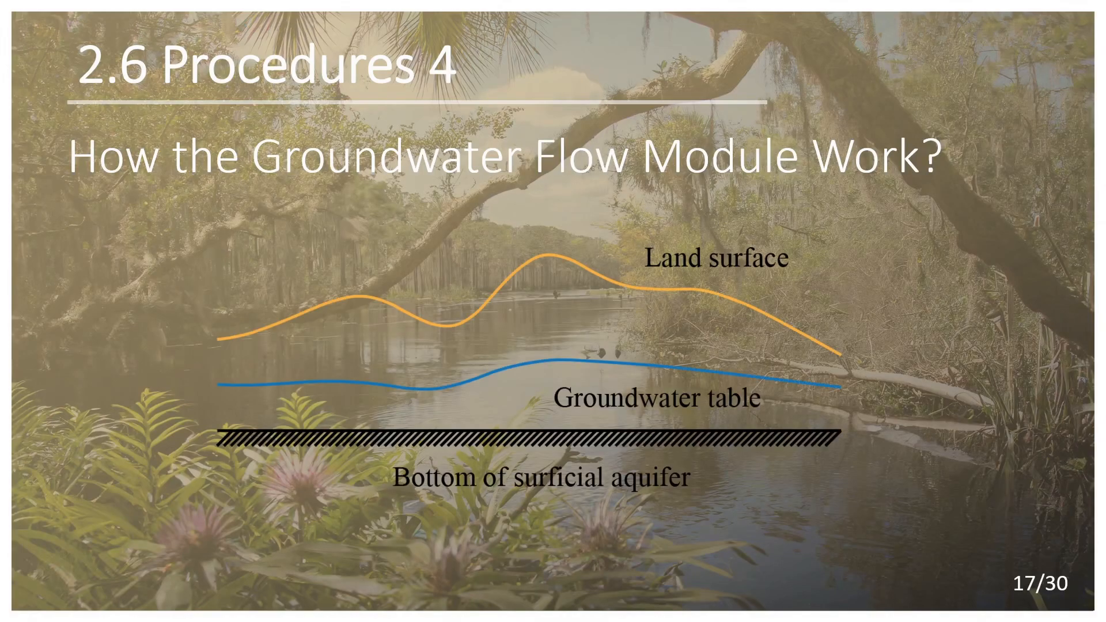
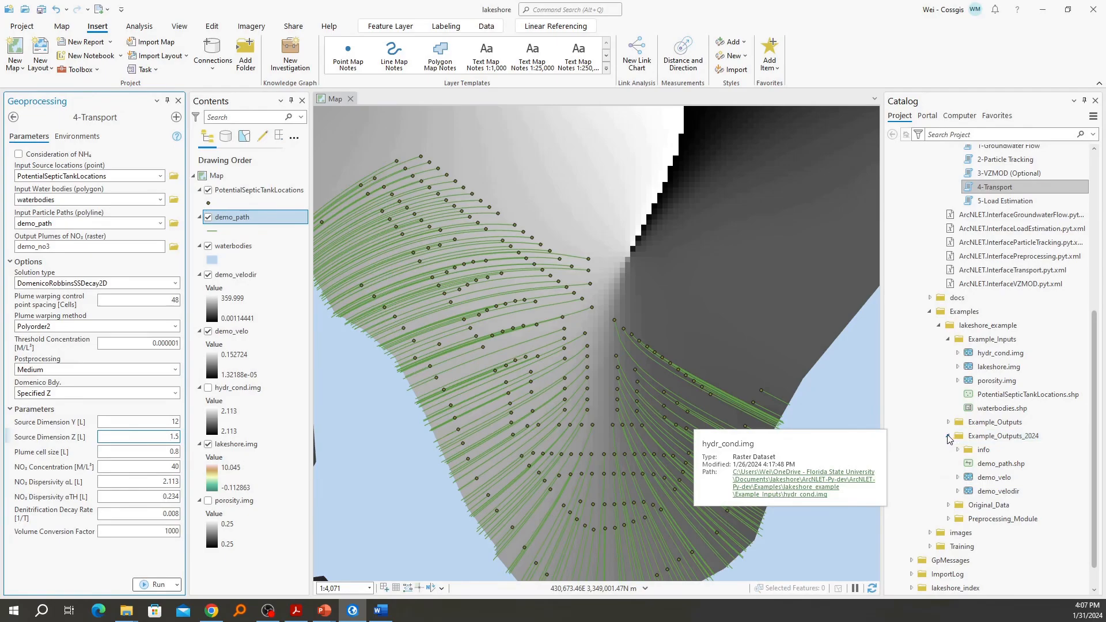
Add plumes_no3 from Example_Outputs to the map, directly below PotentialSepticTankLocations in the drawing order
click(949, 422)
mouse_move(997, 468)
mouse_down()
mouse_move(265, 322)
mouse_move(246, 225)
mouse_up()
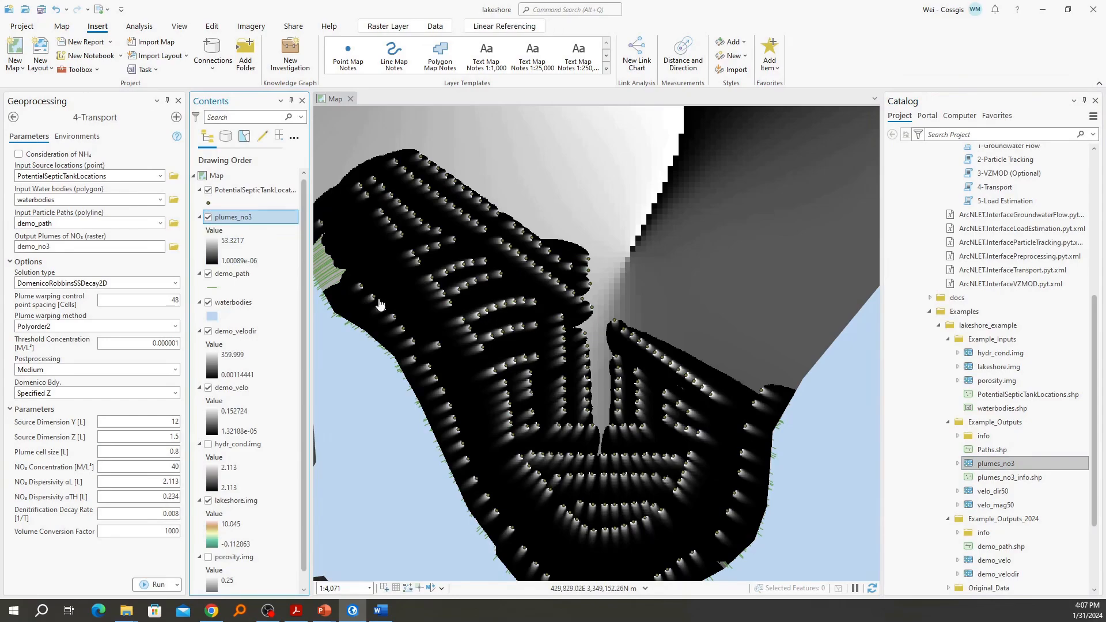
drag(381, 350, 403, 335)
Apply the continuous red-yellow-green-blue color scheme to plumes_no3 and invert it
click(213, 252)
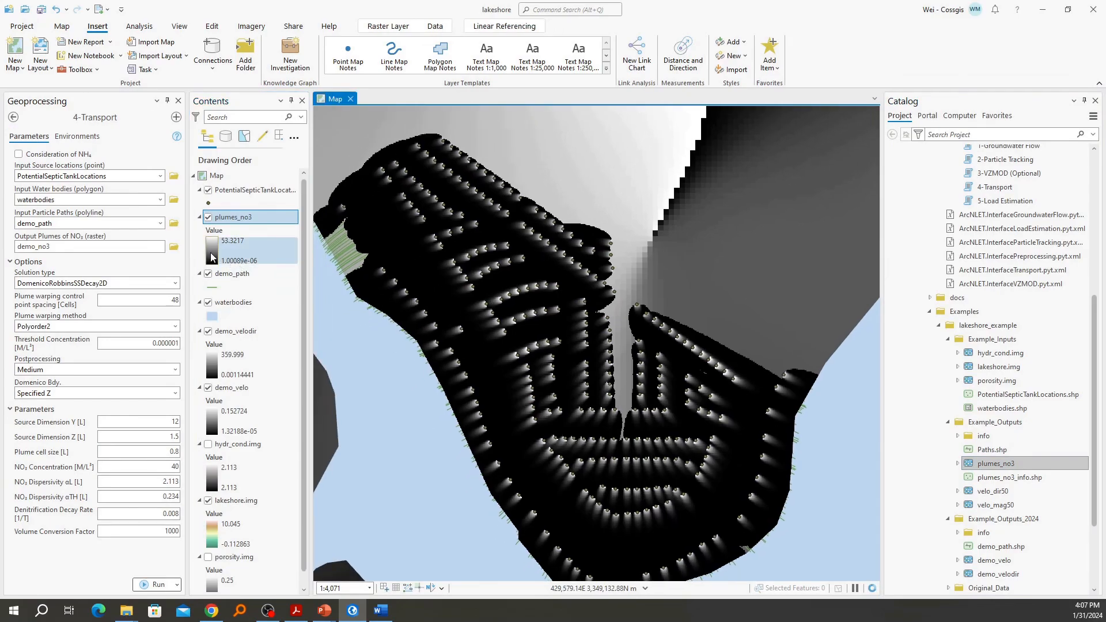
click(1008, 191)
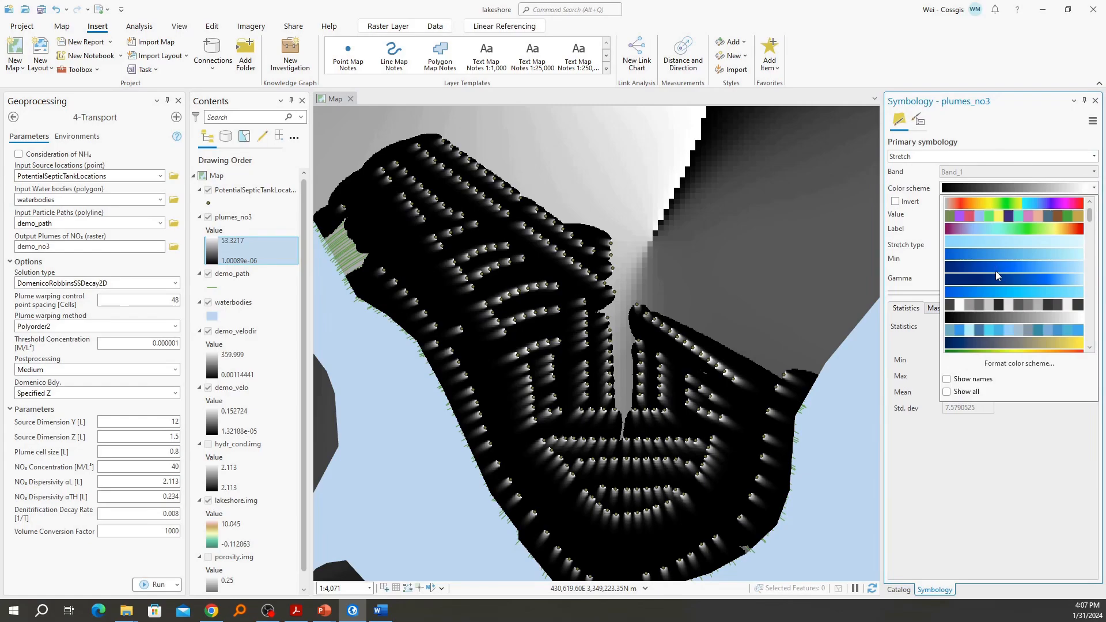
scroll(1024, 292, down, 5)
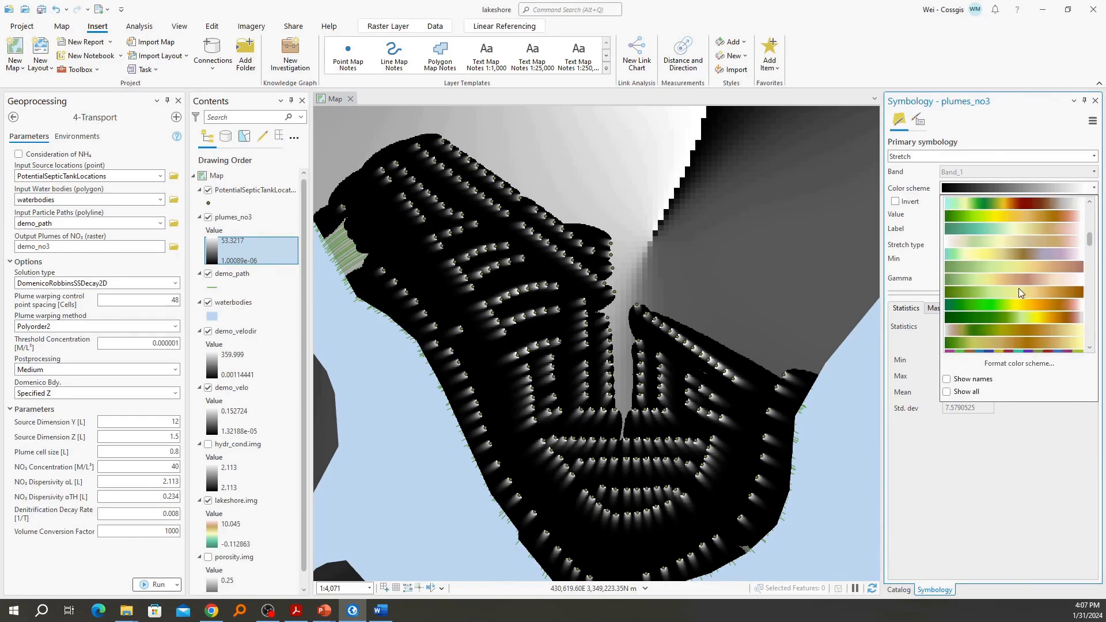
scroll(1018, 291, down, 5)
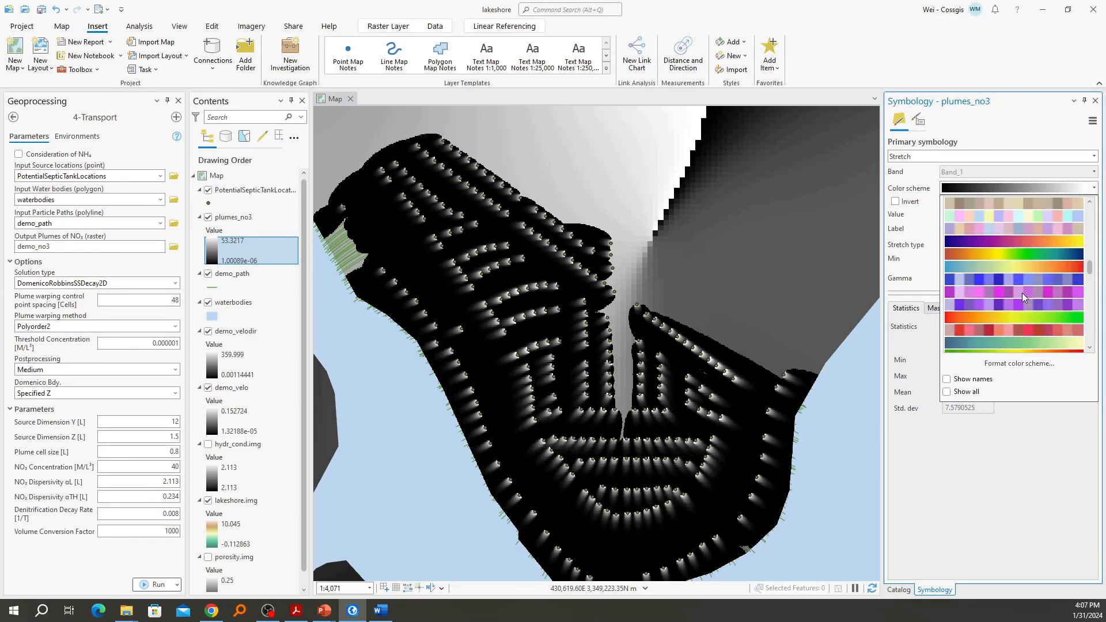
click(1020, 257)
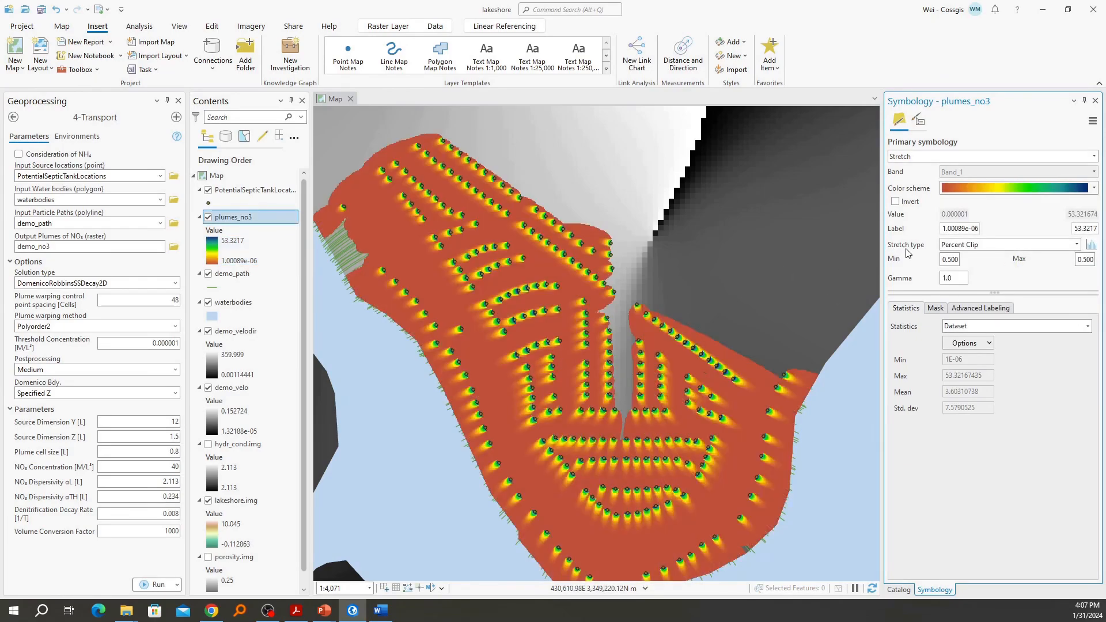
click(895, 202)
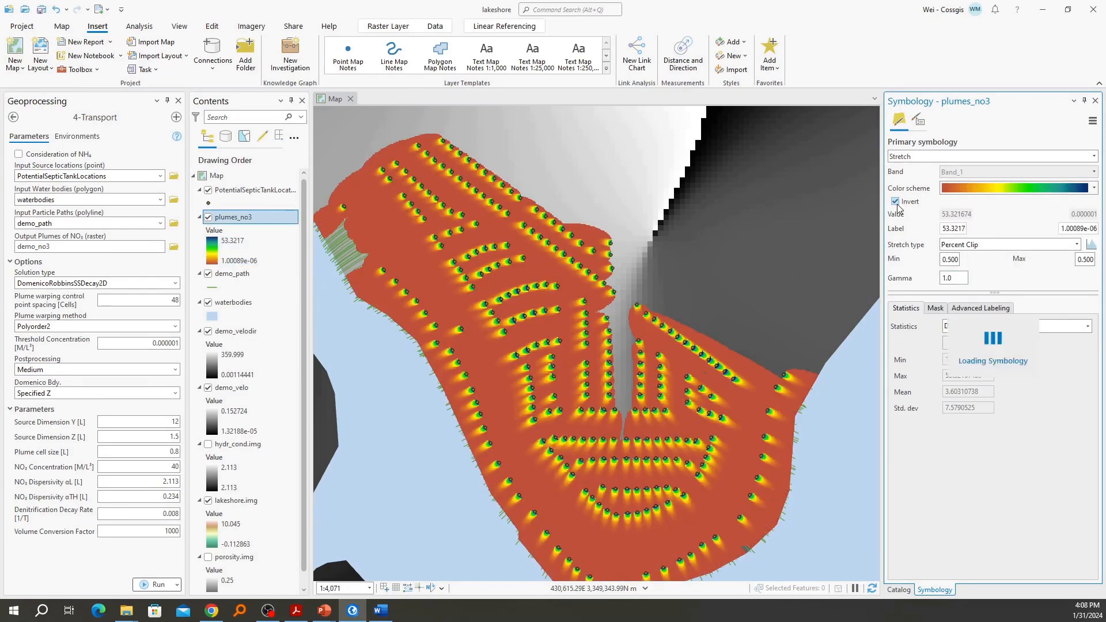
Set the plumes_no3 stretch type to Histogram Equalize and inspect the nitrate plumes around the septic tanks up close
click(1077, 245)
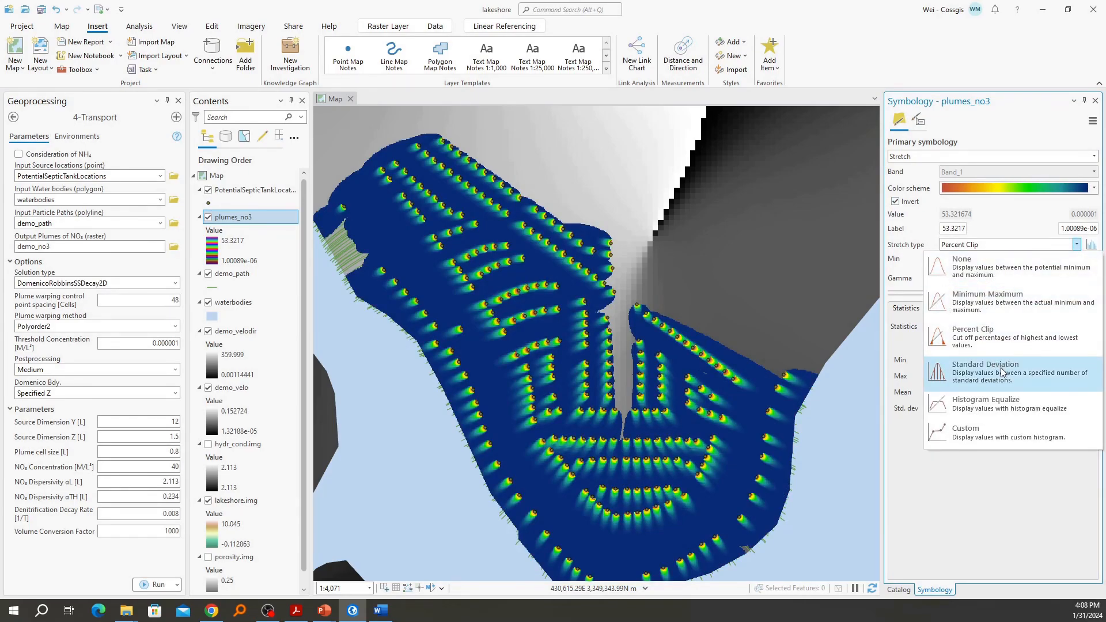
click(998, 404)
drag(616, 358, 596, 297)
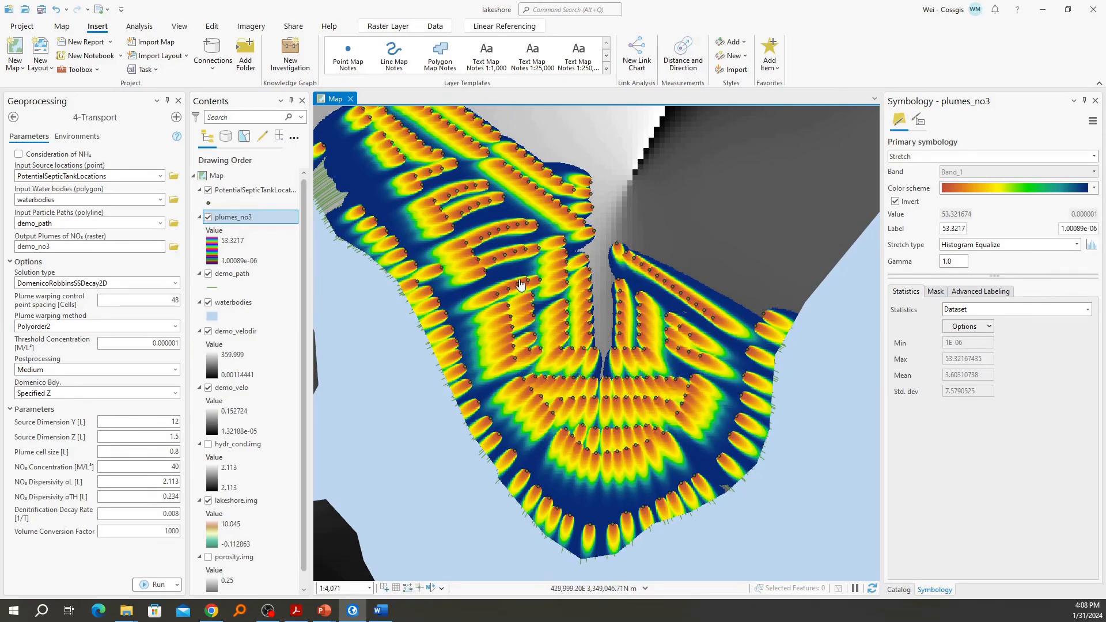
scroll(519, 289, up, 4)
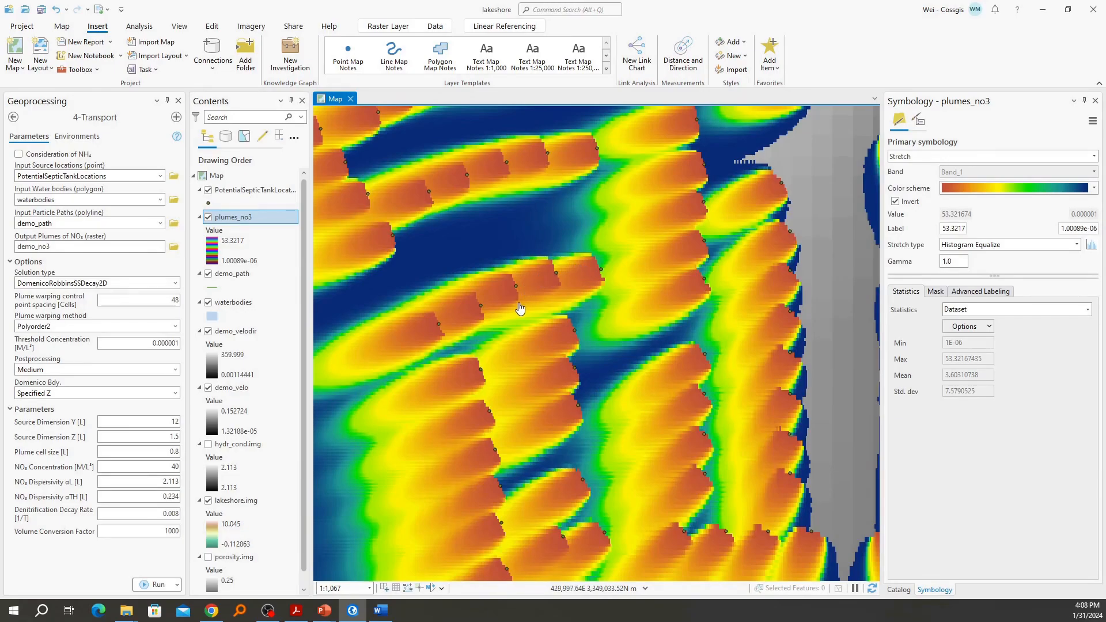
scroll(518, 317, down, 4)
drag(514, 346, 535, 309)
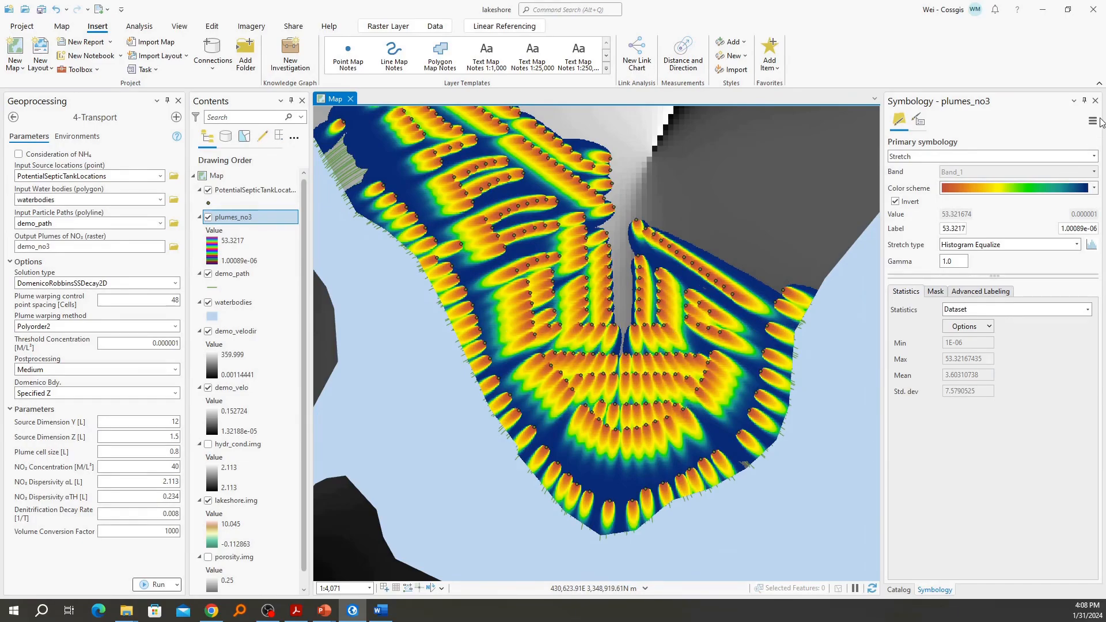
Close the plumes_no3 symbology settings and open the 5-Load Estimation tool from the ArcNLET toolbox
click(1096, 101)
double_click(1004, 201)
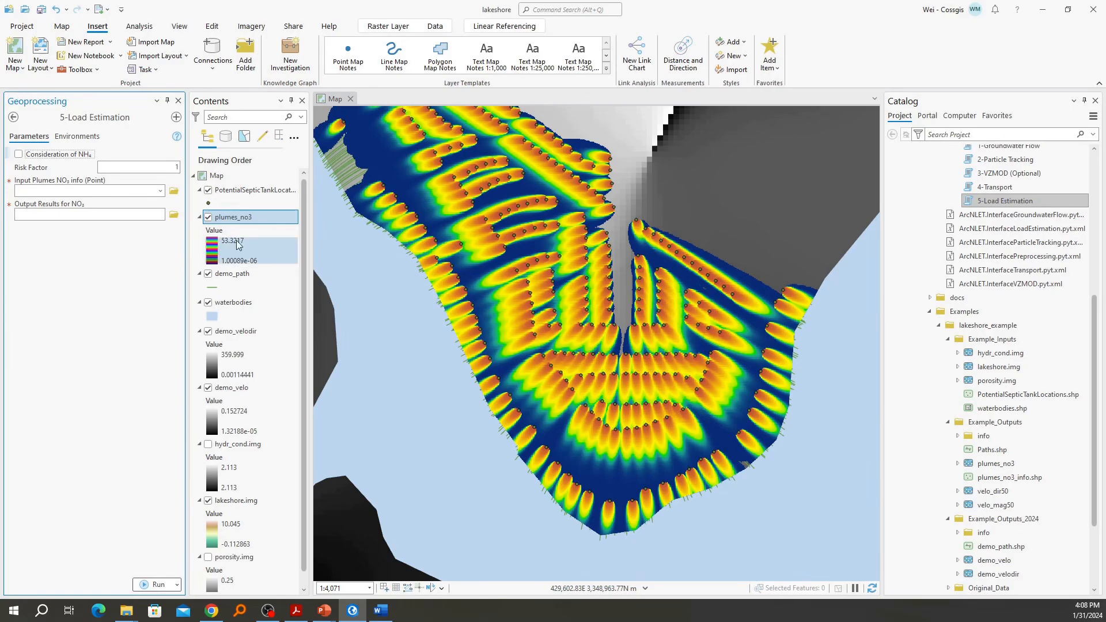
Run 5-Load Estimation with plumes_no3_info.shp from Example_Outputs as the NO₃ plume info input, and open the run details
scroll(990, 273, down, 1)
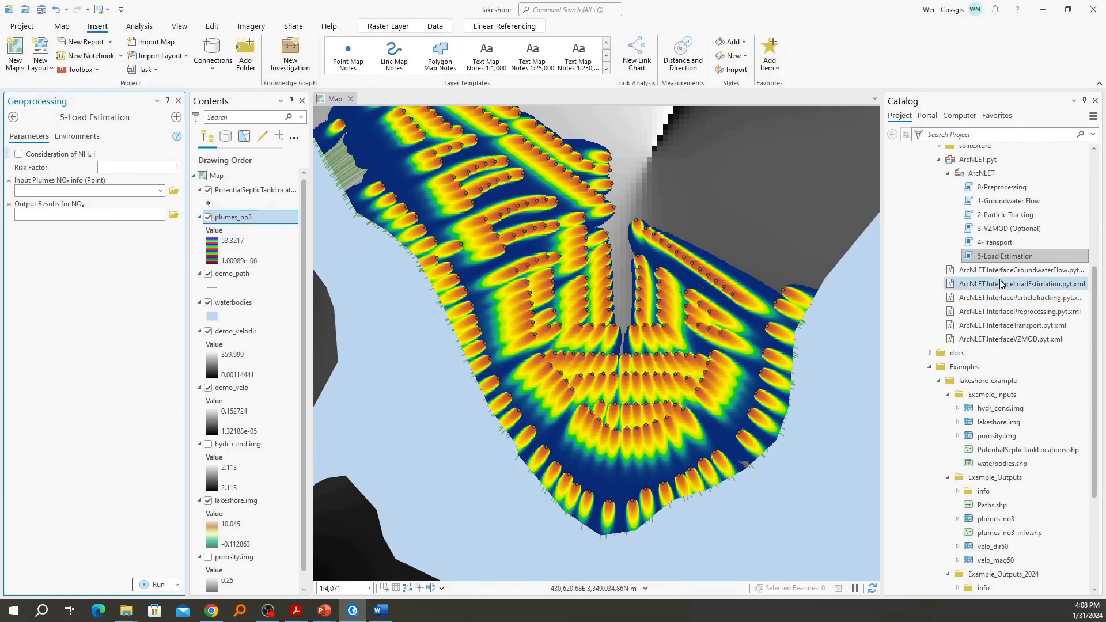
drag(1007, 450, 69, 193)
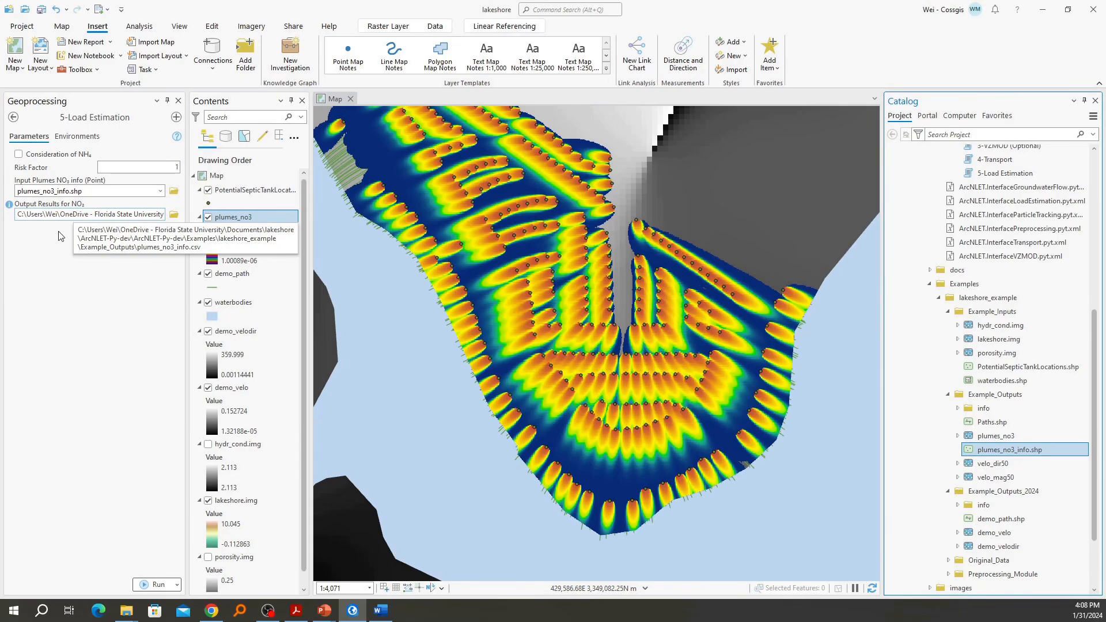
click(157, 585)
click(67, 585)
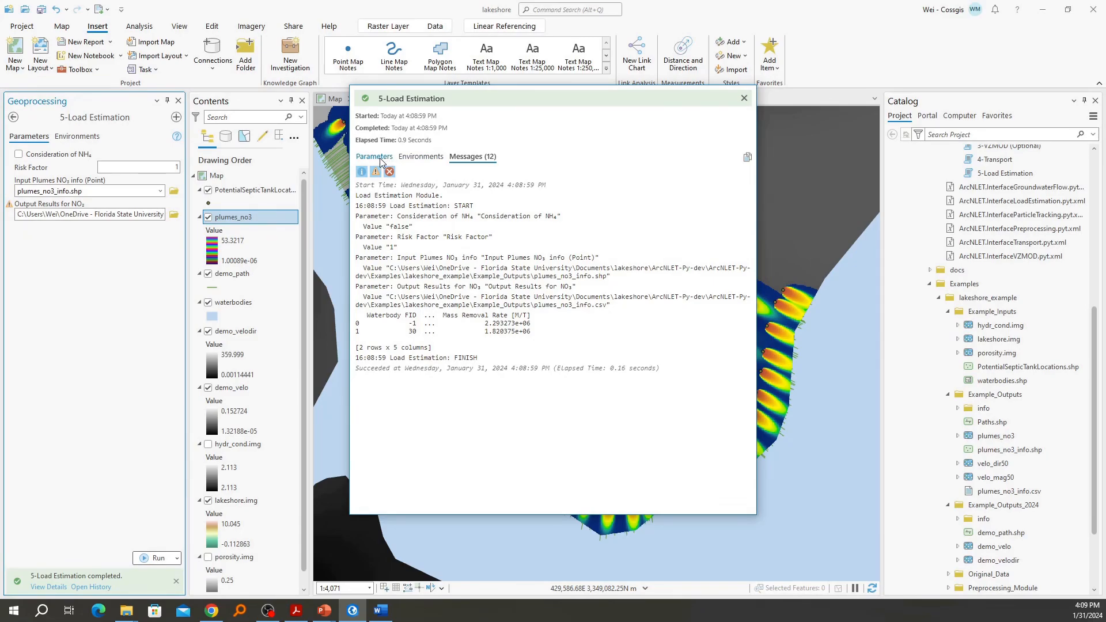
Open the output plumes_no3_info.csv in Excel from the run's parameters and dismiss the data conversion notice
click(380, 161)
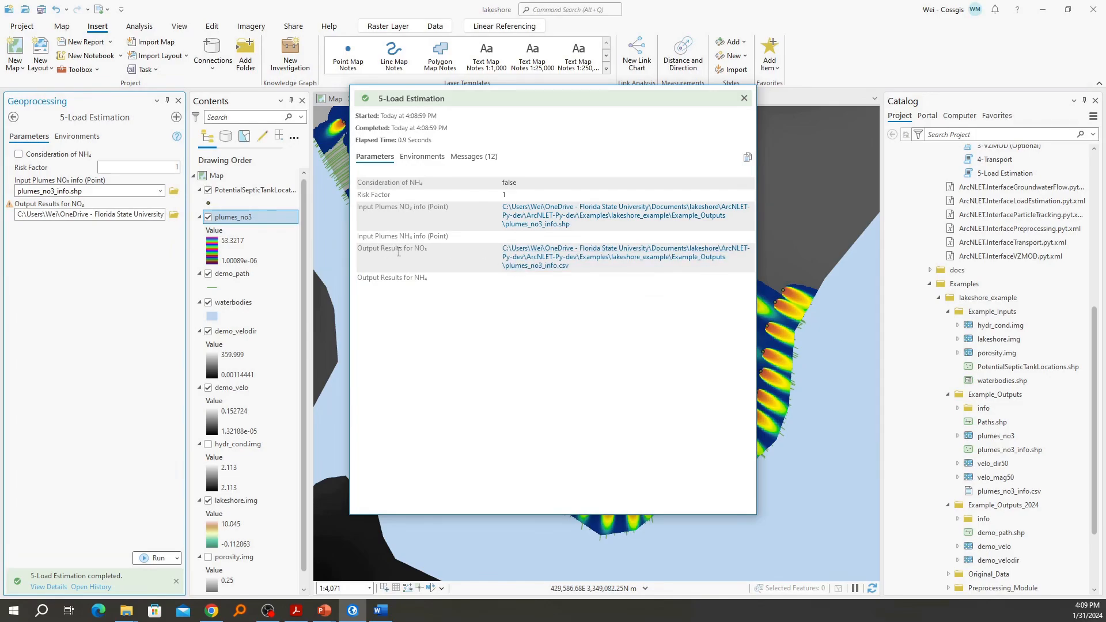
click(552, 264)
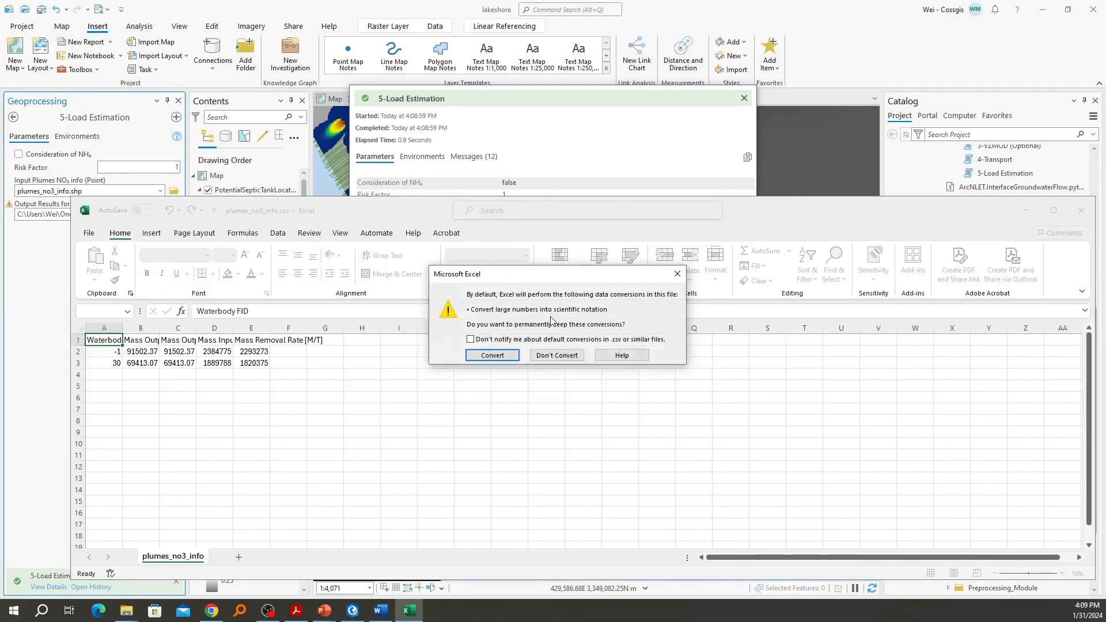
click(616, 357)
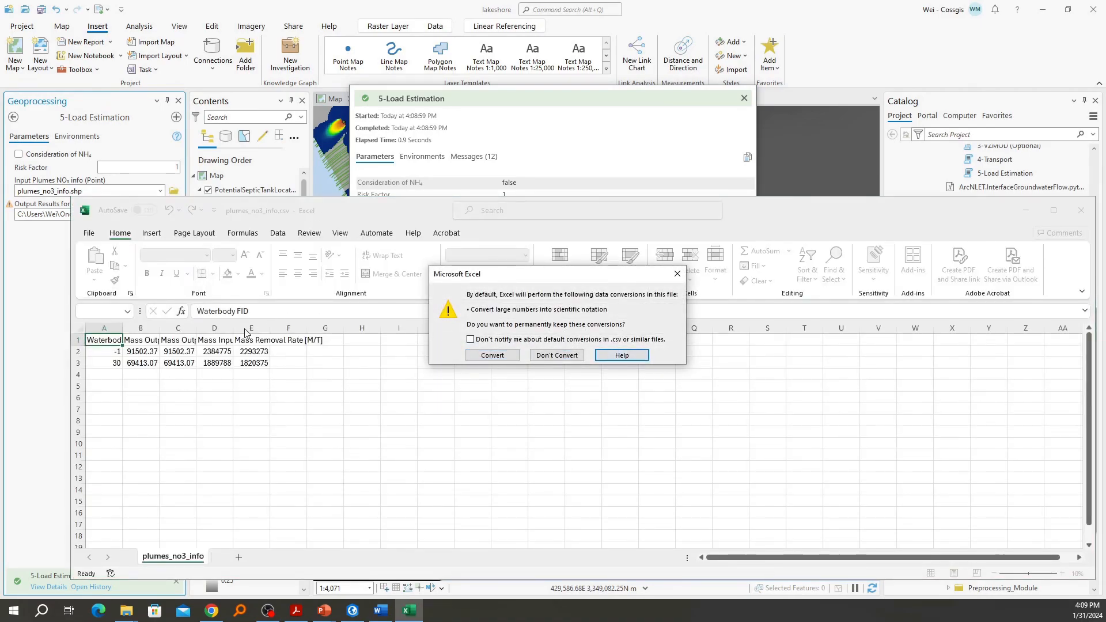
click(677, 273)
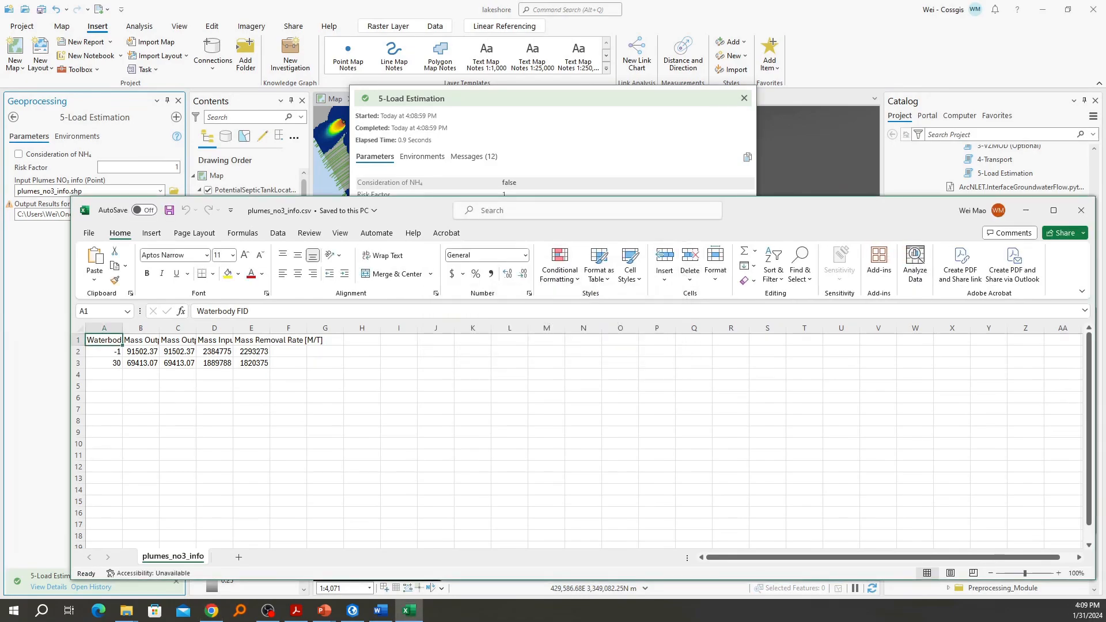
Widen columns A through F in plumes_no3_info.csv and examine the load rows for waterbody FIDs -1 and 30
click(173, 420)
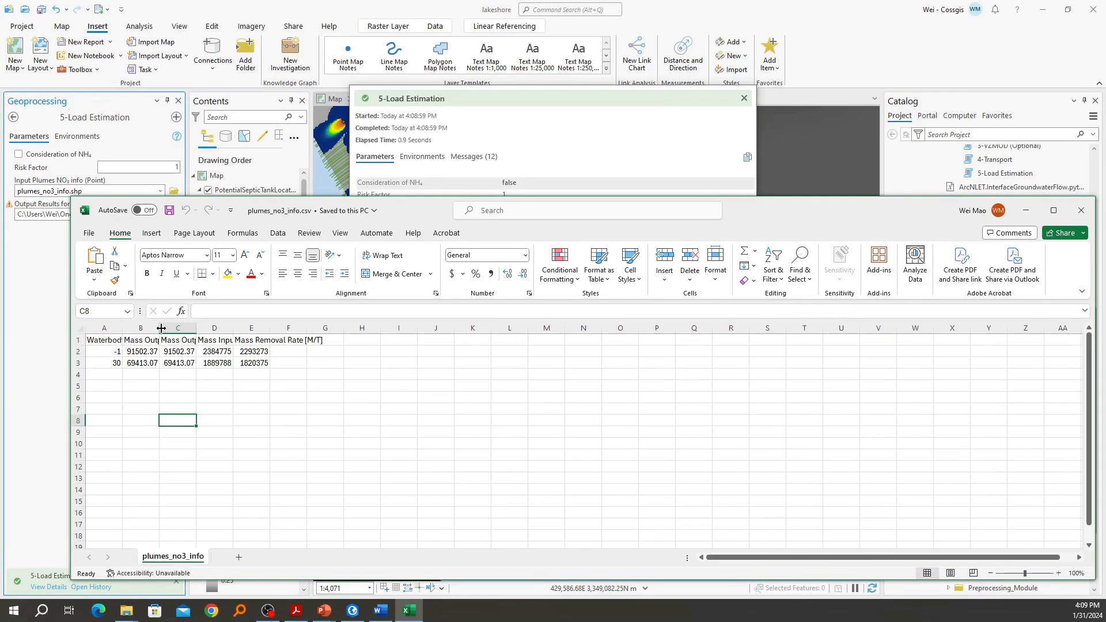
drag(104, 328, 418, 327)
click(374, 465)
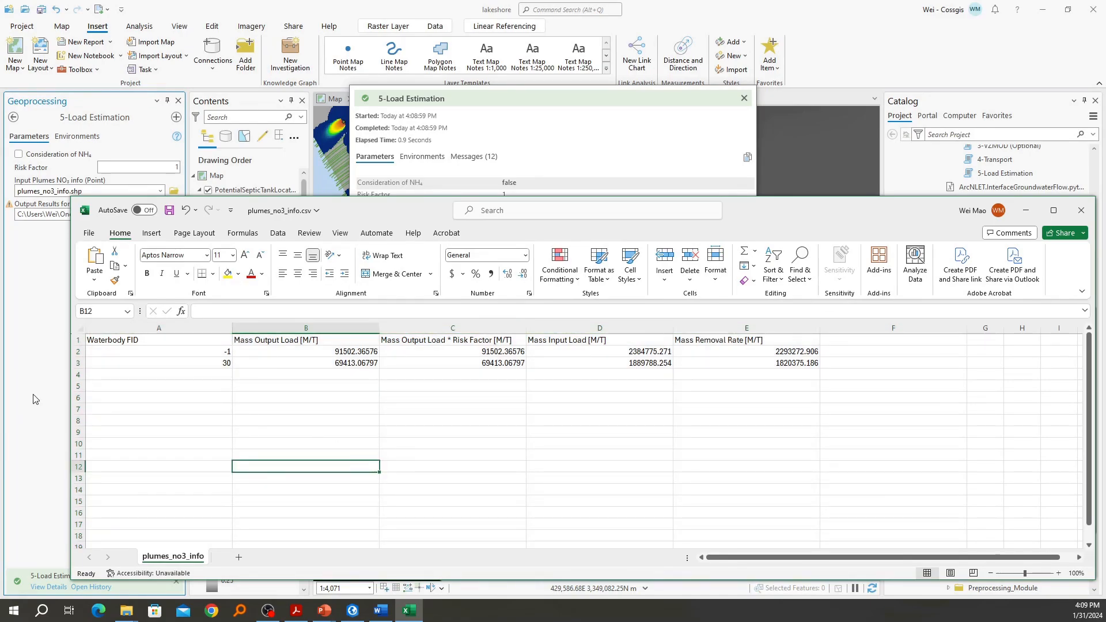
click(77, 350)
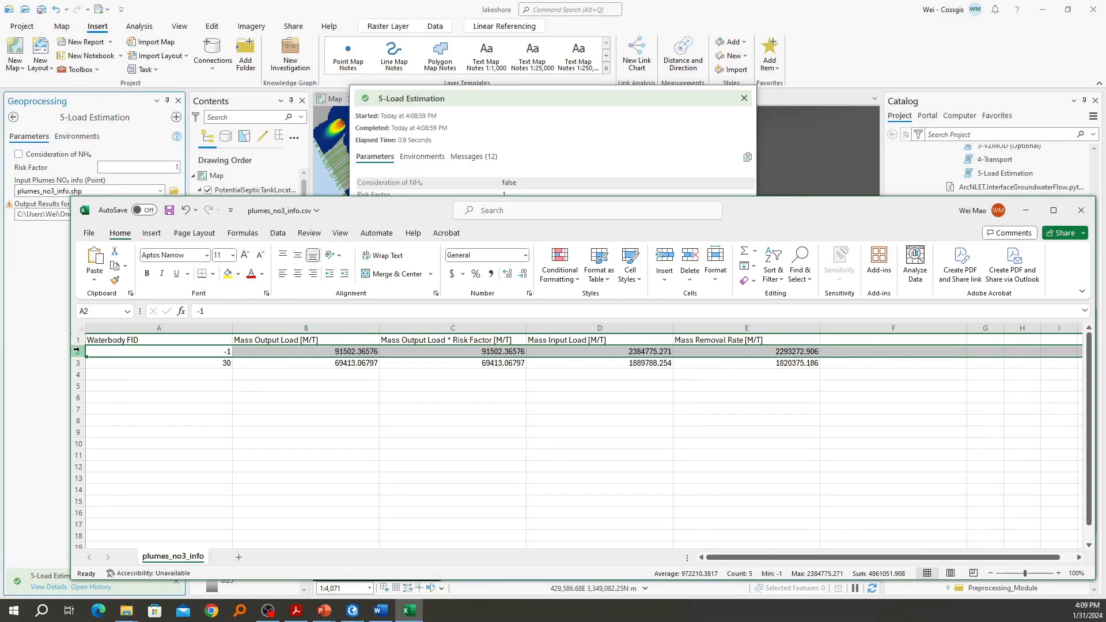
click(158, 354)
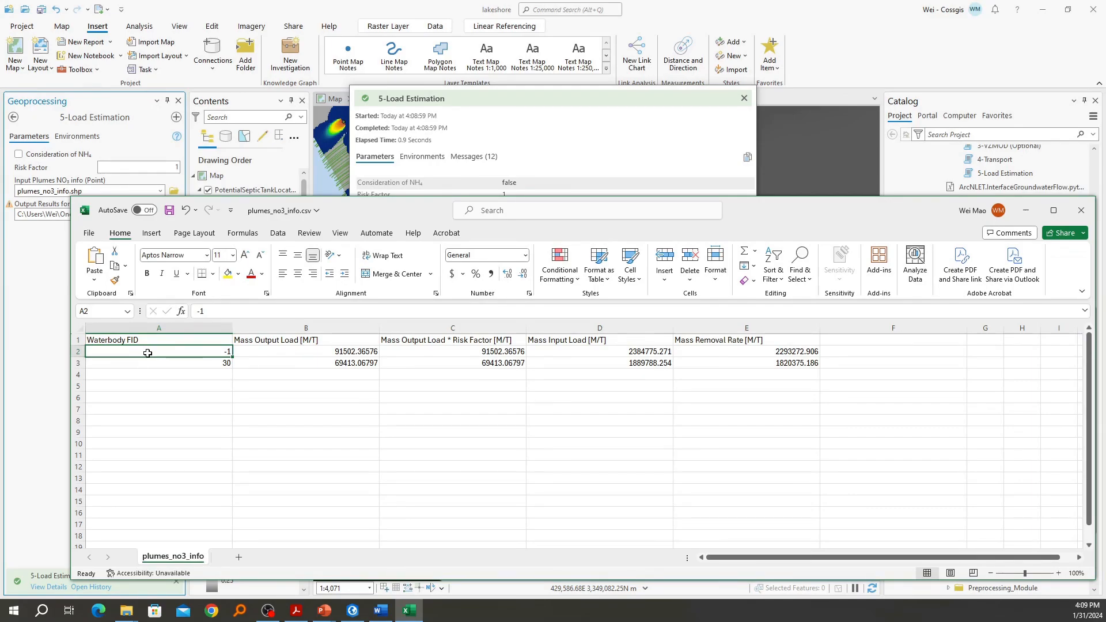
click(77, 351)
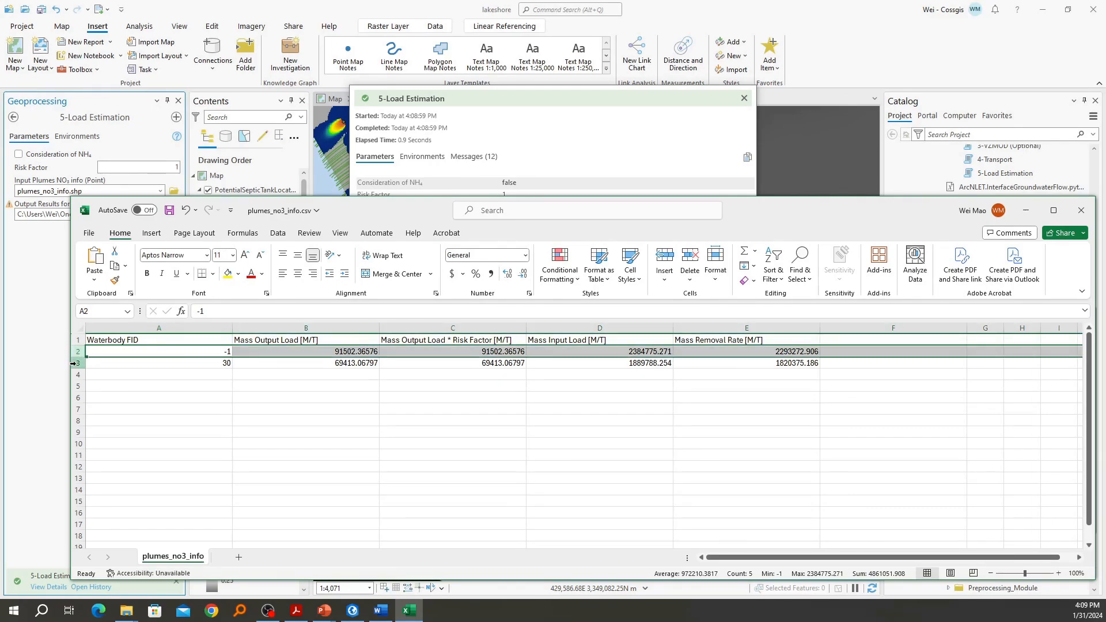
click(74, 364)
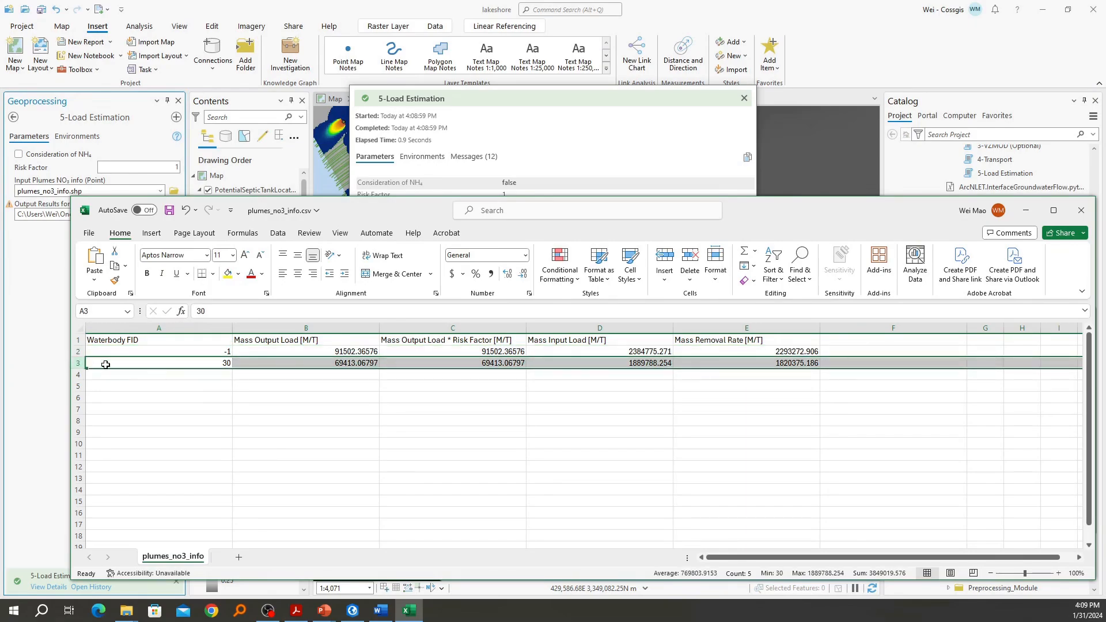
click(161, 365)
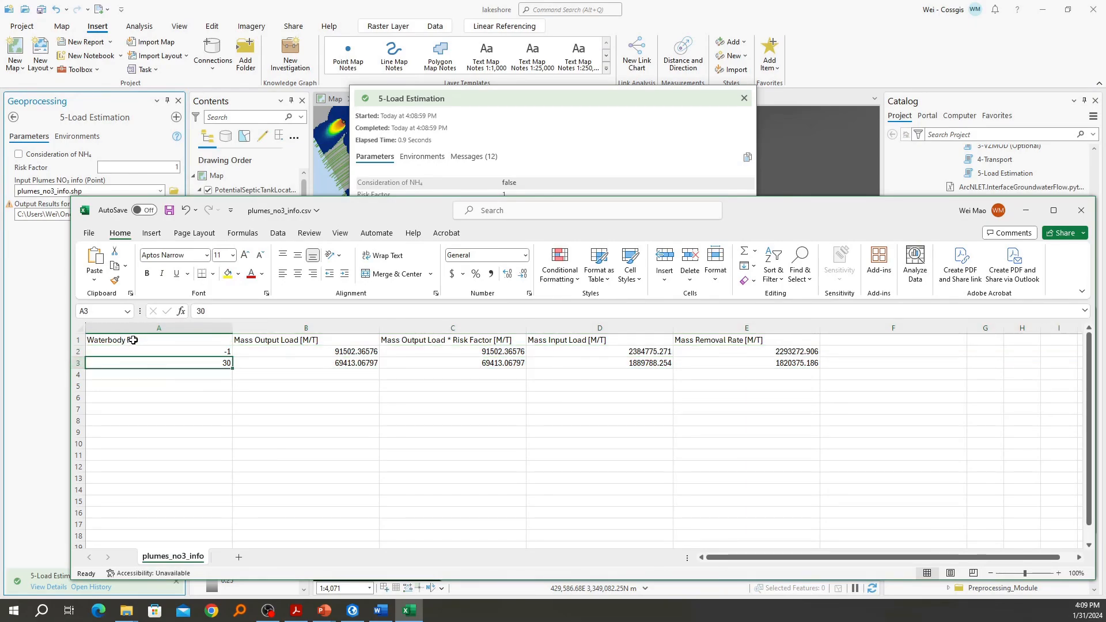
Return to ArcGIS Pro, close the load estimation details, and query the lake area beside the plumes on the map
drag(549, 202, 471, 300)
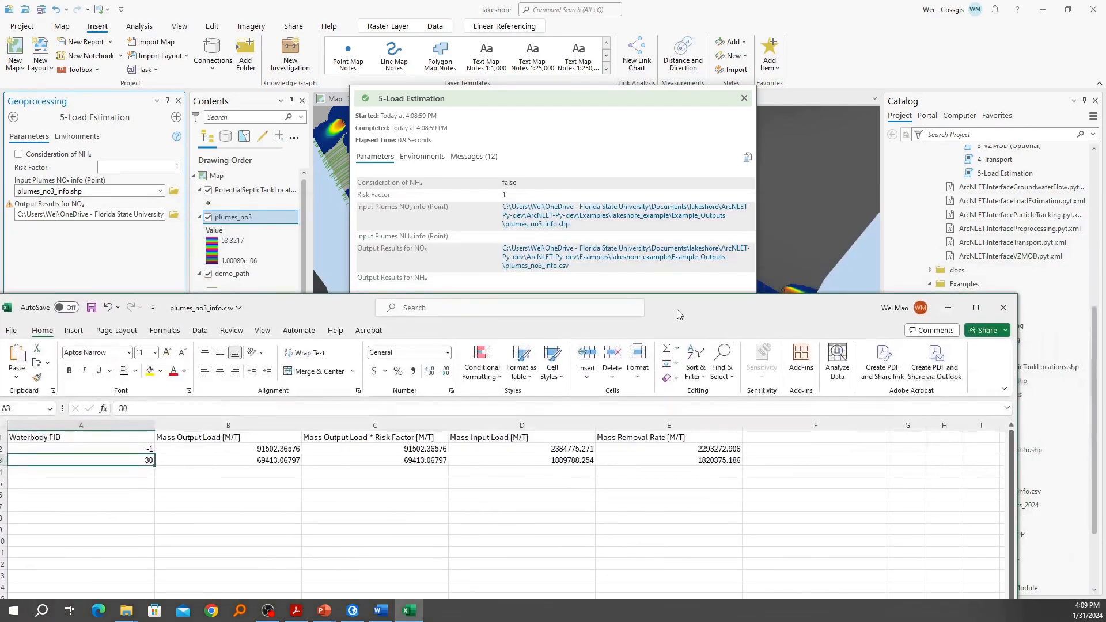
click(745, 101)
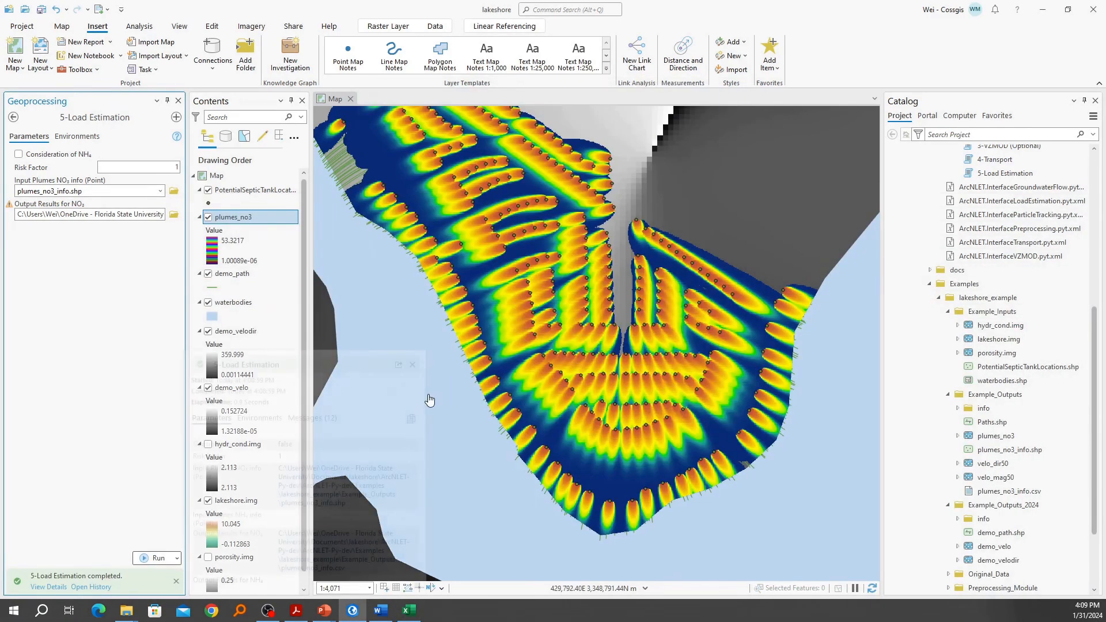
click(446, 426)
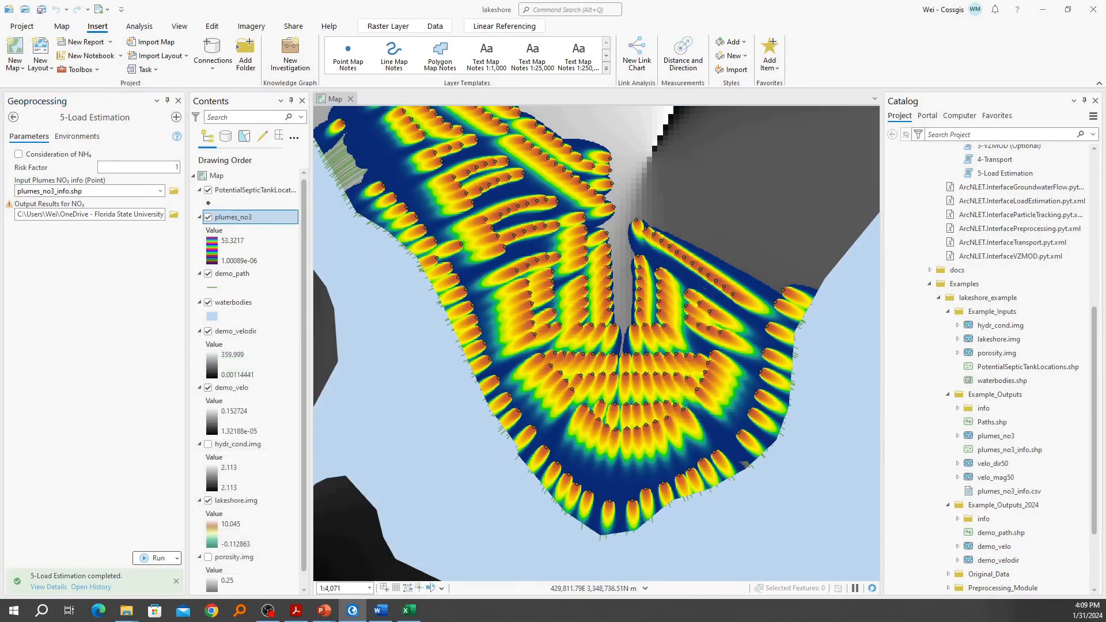
drag(215, 224, 558, 219)
click(640, 216)
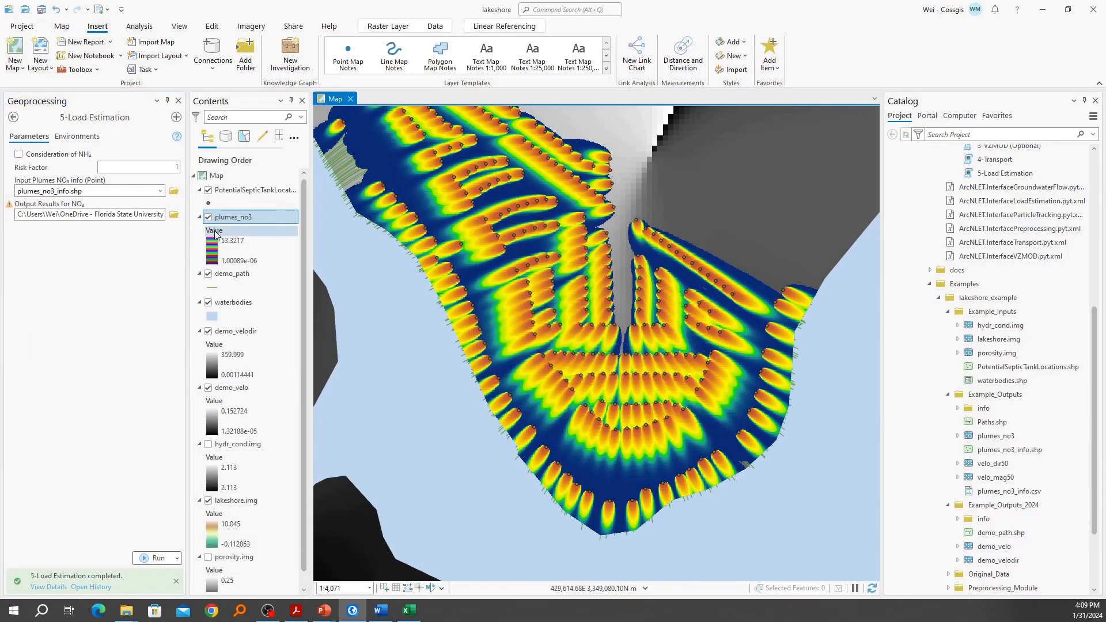
Place waterbodies directly above plumes_no3 in the drawing order and check the FID of the lake polygon beside the plumes
drag(233, 302, 234, 216)
click(436, 408)
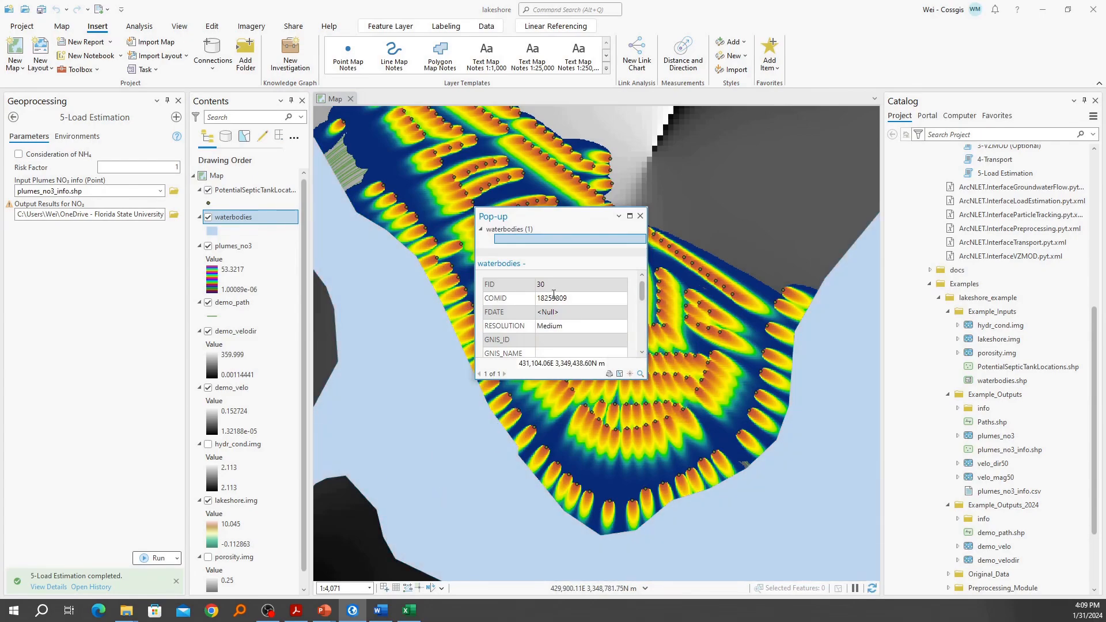
click(640, 216)
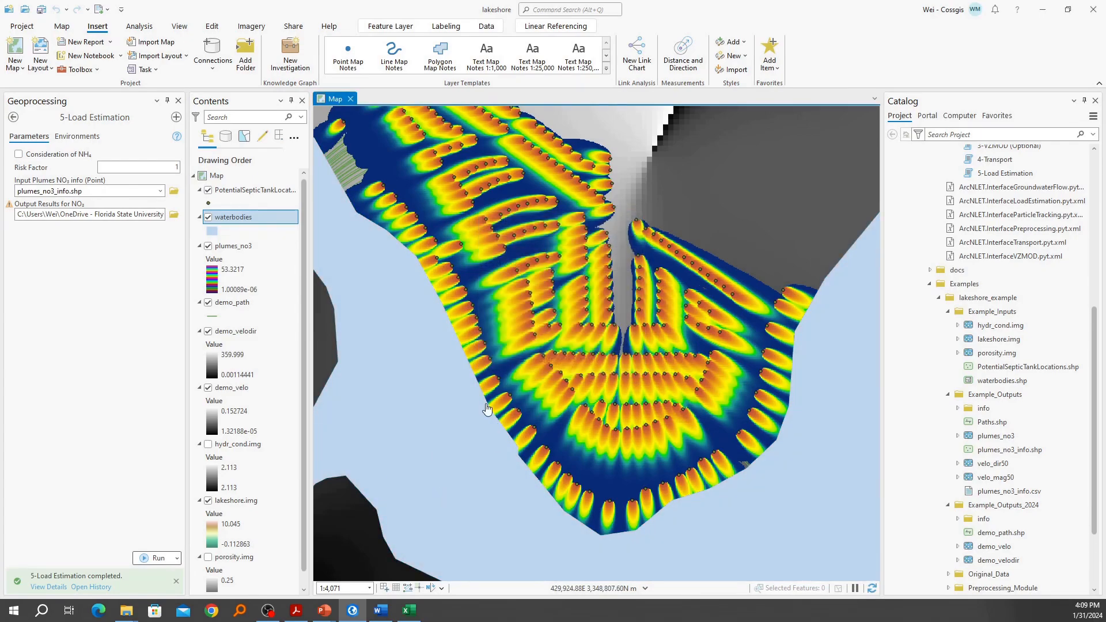
Switch to Excel, review the Mass Output Load, Mass Input Load and Mass Removal Rate columns, and close plumes_no3_info.csv without saving
click(409, 610)
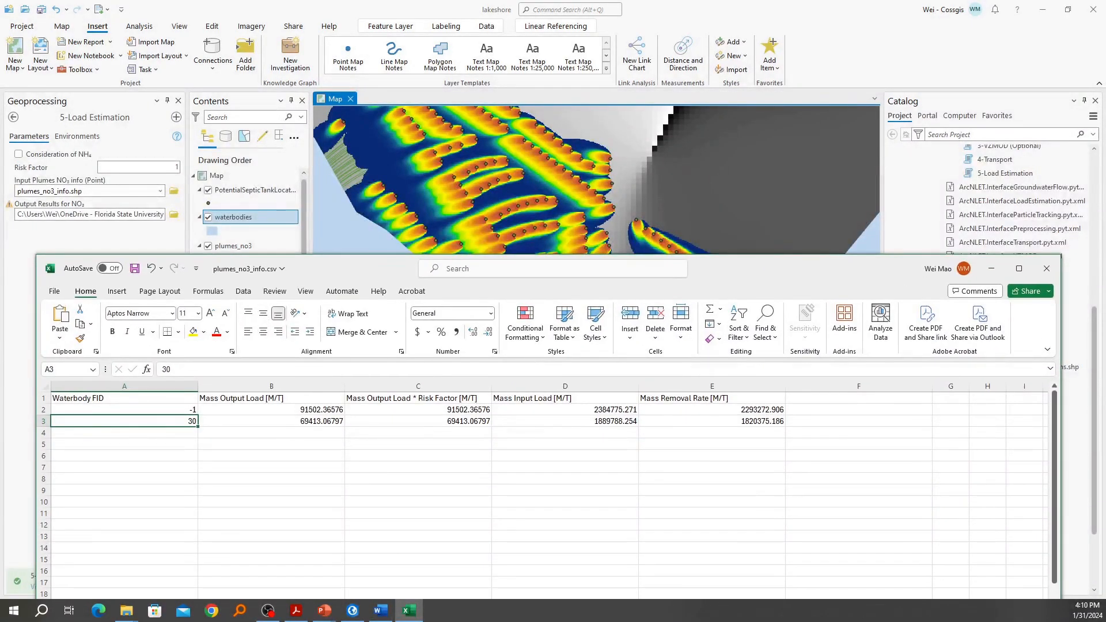
click(259, 383)
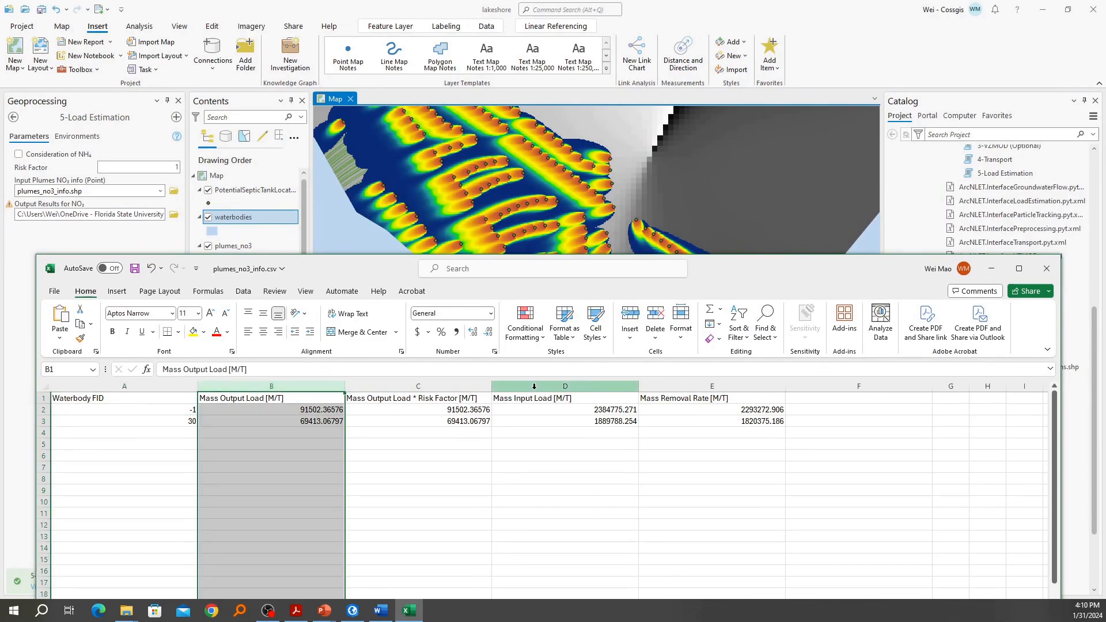
click(564, 386)
click(674, 387)
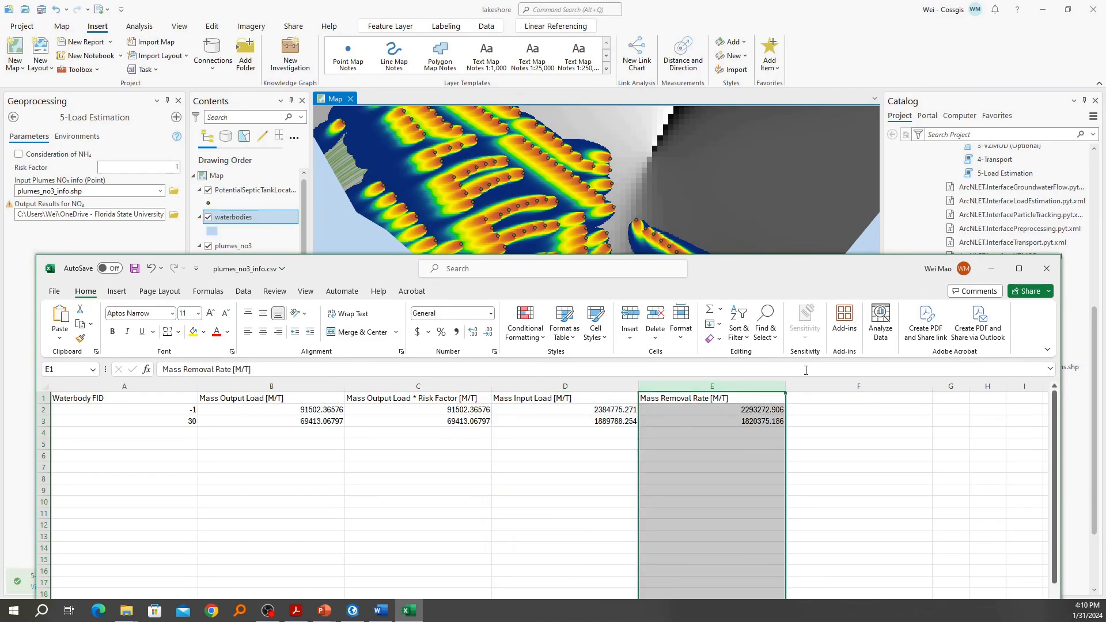
click(1046, 283)
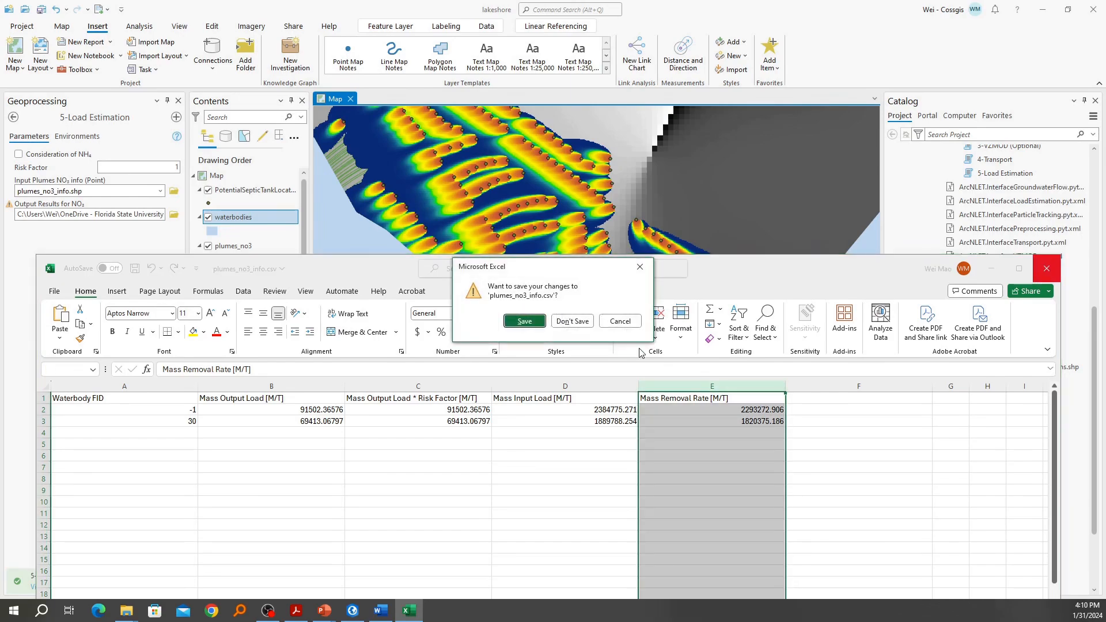
click(579, 330)
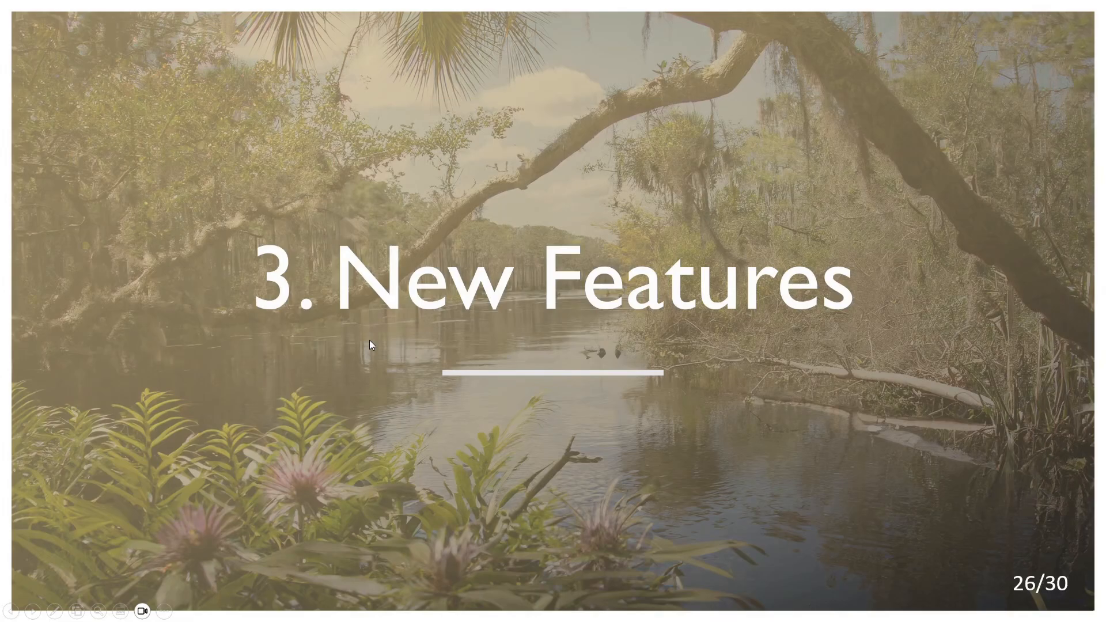
key(Right)
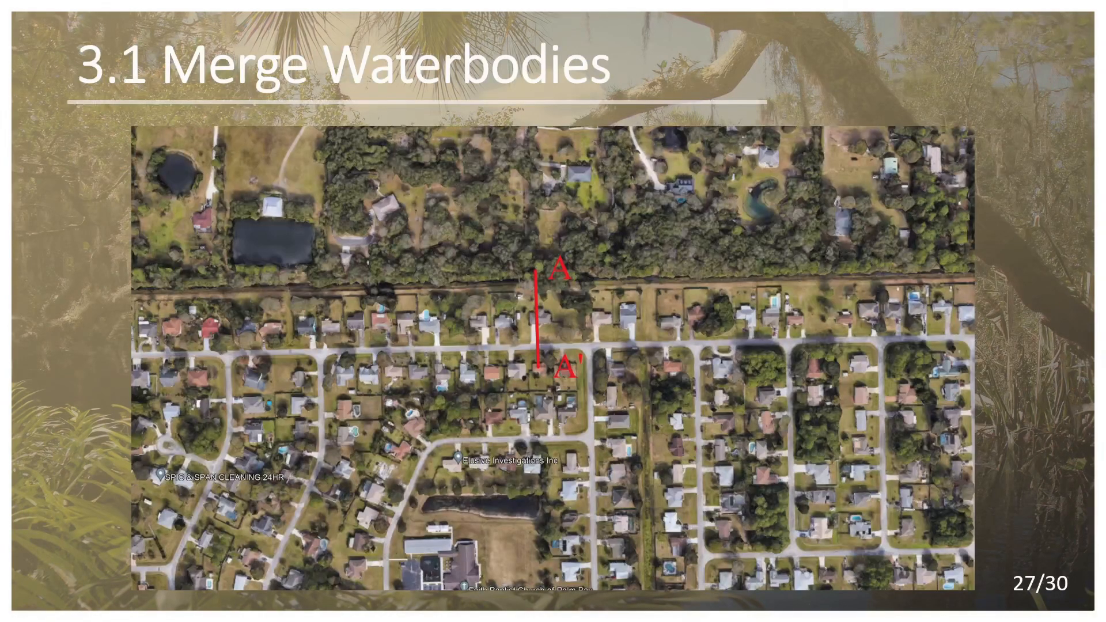